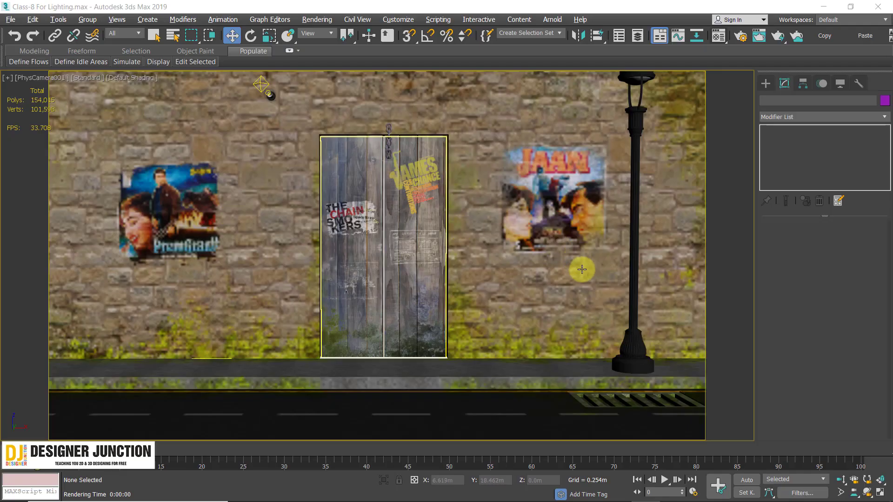
# Step: Test-render the camera view, then pan the camera view slightly left and right
pyautogui.rightClick(222, 386)
pyautogui.hotkey('shift', 'q')
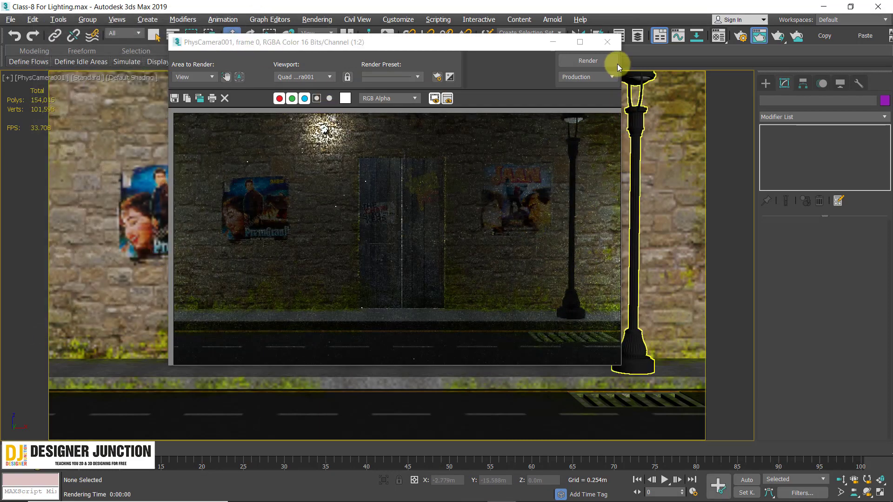
pyautogui.click(610, 46)
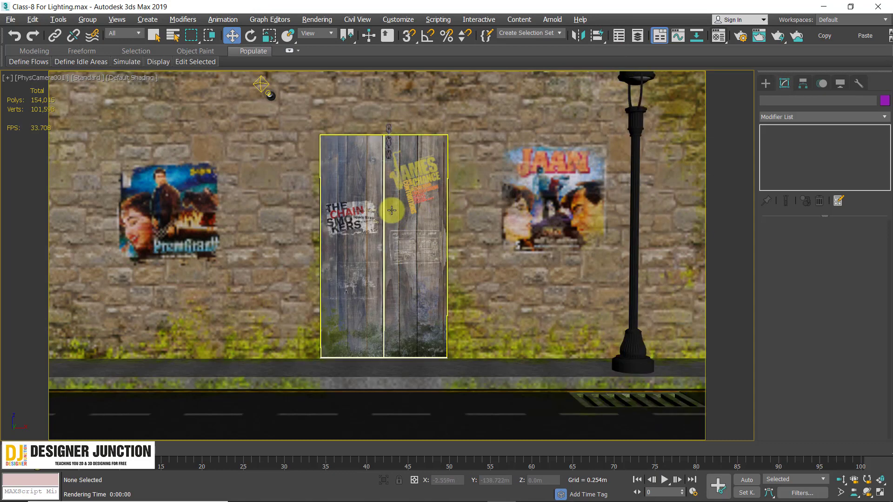
pyautogui.moveTo(390, 208); pyautogui.dragTo(390, 217, button='middle')
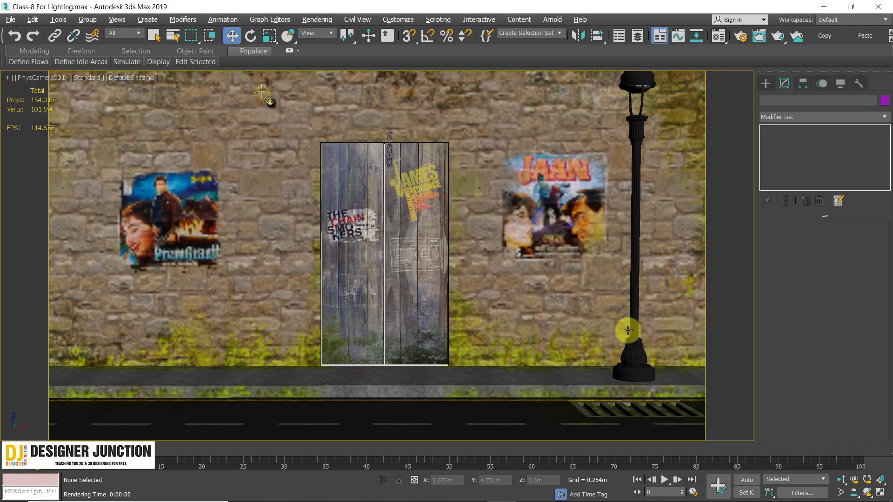
pyautogui.moveTo(627, 330); pyautogui.dragTo(667, 330, button='middle')
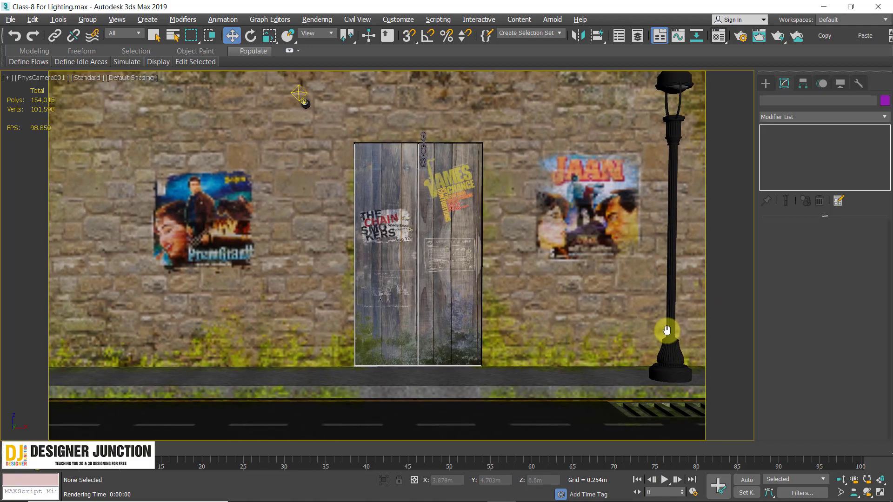
pyautogui.moveTo(492, 275)
pyautogui.mouseDown(button='middle')
pyautogui.moveTo(445, 277)
pyautogui.moveTo(476, 279)
pyautogui.mouseUp(button='middle')
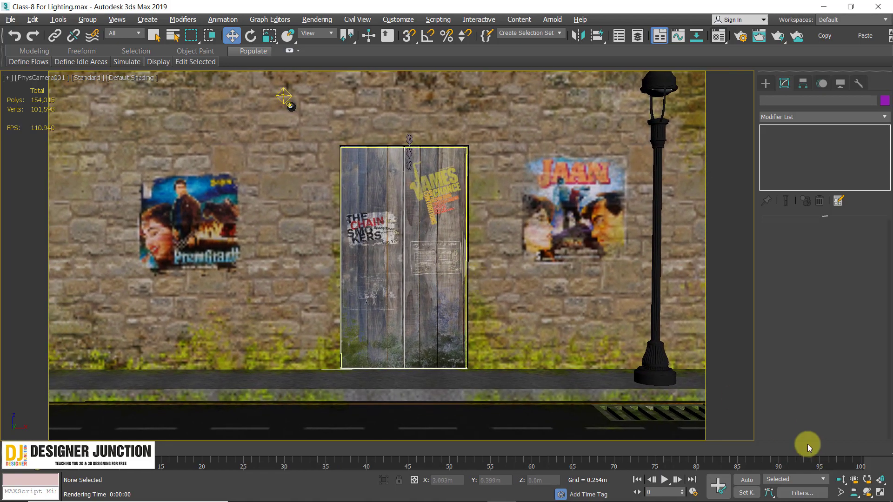
pyautogui.moveTo(479, 343); pyautogui.dragTo(509, 341, button='middle')
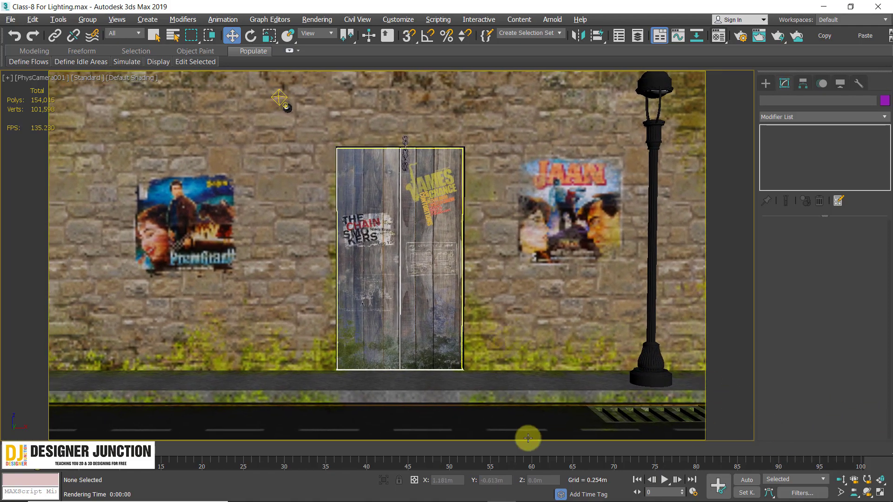
# Step: Maximize the Perspective viewport and orbit and zoom in on the lamp post
pyautogui.hotkey('alt', 'w')
pyautogui.click(214, 365)
pyautogui.hotkey('alt', 'w')
pyautogui.moveTo(225, 370)
pyautogui.keyDown('alt'); pyautogui.mouseDown(button='middle')
pyautogui.moveTo(534, 283)
pyautogui.moveTo(455, 313)
pyautogui.moveTo(391, 279)
pyautogui.moveTo(532, 269)
pyautogui.moveTo(478, 265)
pyautogui.mouseUp(button='middle'); pyautogui.keyUp('alt')
pyautogui.scroll(5, 439, 278)
# Step: Zoom in and orbit to look up at the street lamp
pyautogui.click(519, 176)
pyautogui.scroll(3, 519, 175)
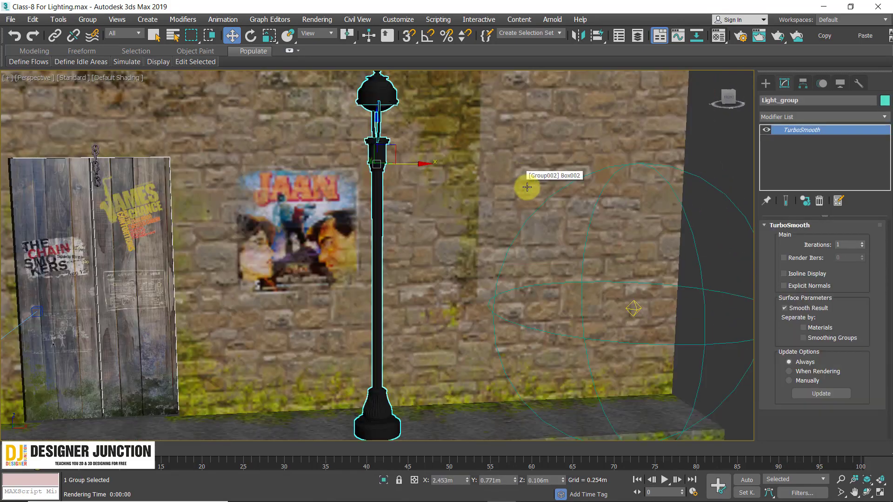
pyautogui.scroll(2, 447, 210)
pyautogui.scroll(3, 453, 239)
pyautogui.moveTo(453, 239)
pyautogui.keyDown('alt'); pyautogui.mouseDown(button='middle')
pyautogui.moveTo(481, 209)
pyautogui.moveTo(425, 205)
pyautogui.mouseUp(button='middle'); pyautogui.keyUp('alt')
pyautogui.click(642, 103)
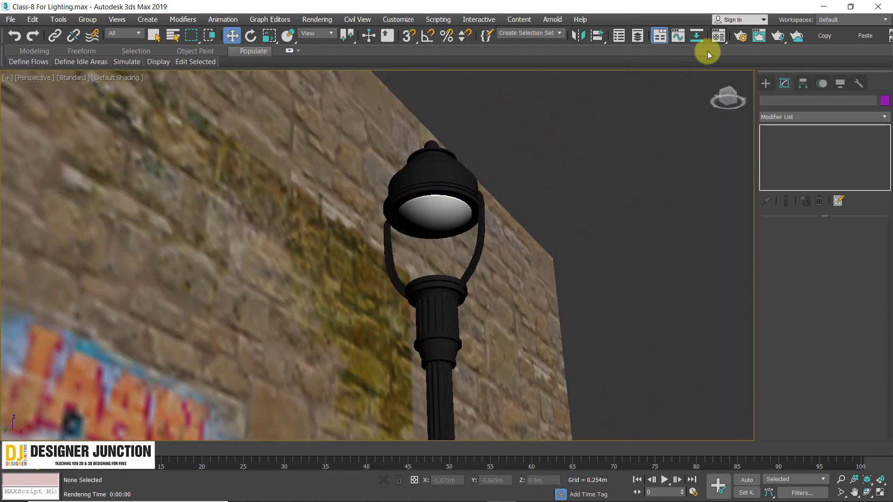
# Step: Apply a VRayLightMtl from a free Material Editor slot to the lamp glass
pyautogui.click(717, 40)
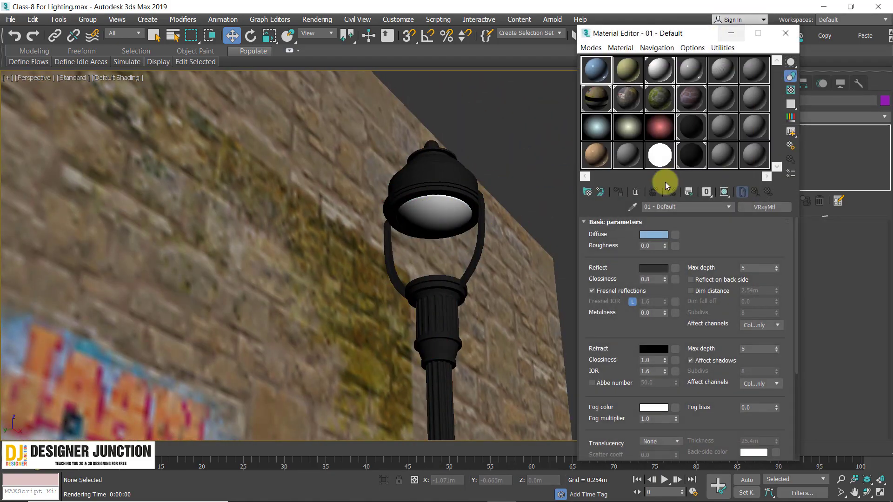
pyautogui.click(659, 152)
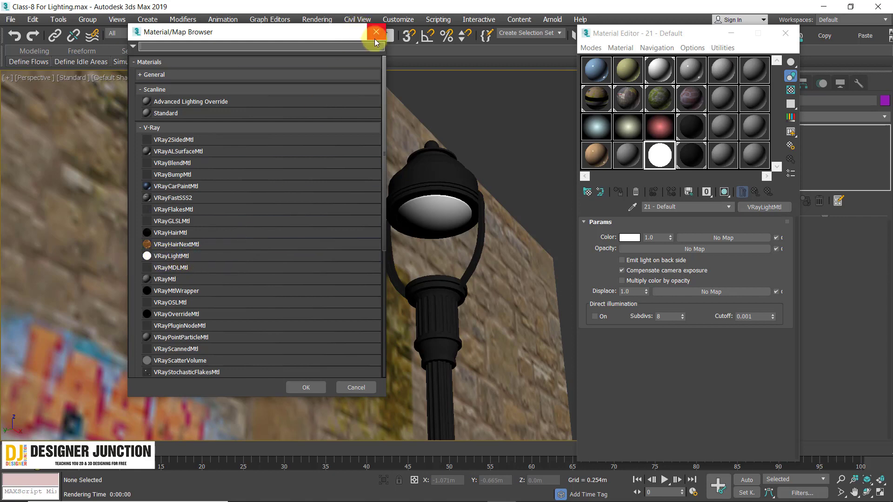
pyautogui.doubleClick(165, 256)
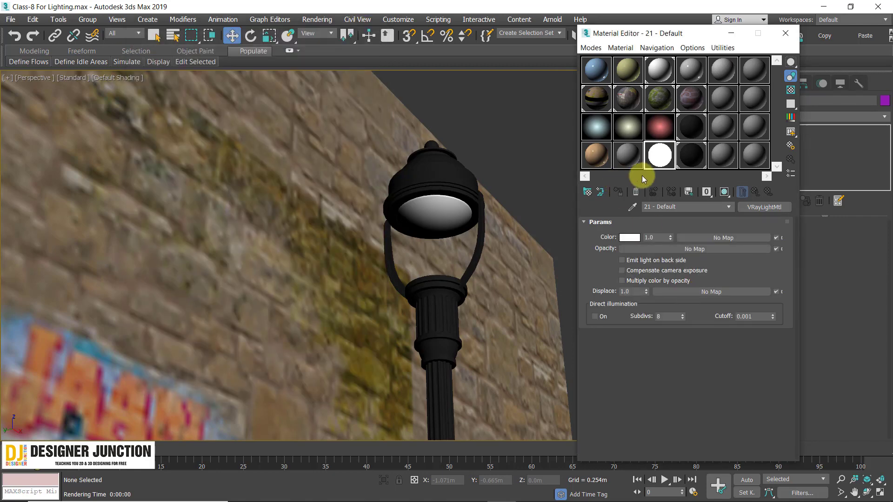
pyautogui.moveTo(659, 158); pyautogui.dragTo(431, 227)
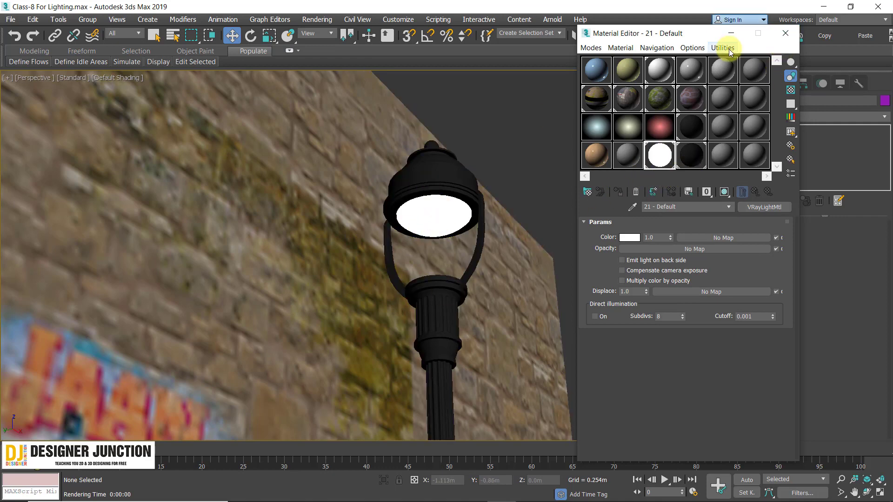
pyautogui.click(779, 37)
pyautogui.scroll(-5, 354, 243)
pyautogui.keyDown('alt'); pyautogui.moveTo(354, 243); pyautogui.dragTo(223, 227, button='middle'); pyautogui.keyUp('alt')
# Step: Zoom and orbit to a frontal view of the lamp and wall
pyautogui.scroll(5, 449, 211)
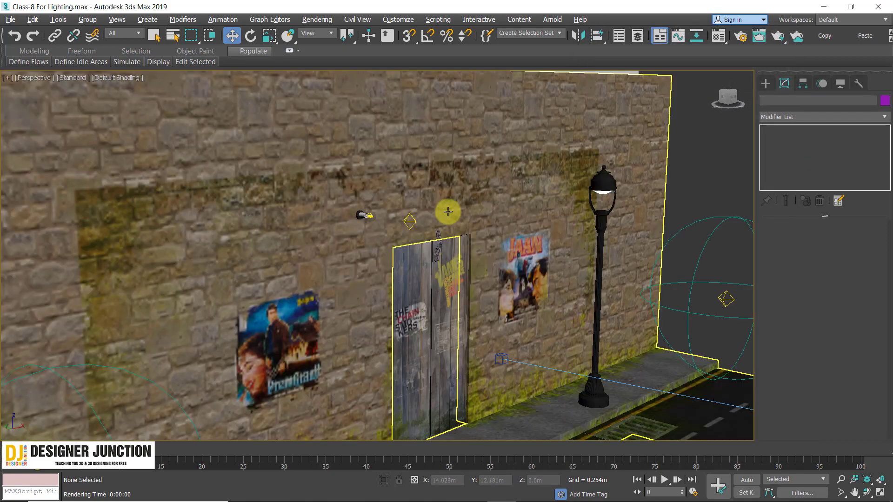
pyautogui.scroll(5, 154, 257)
pyautogui.scroll(-5, 154, 257)
pyautogui.scroll(-3, 425, 239)
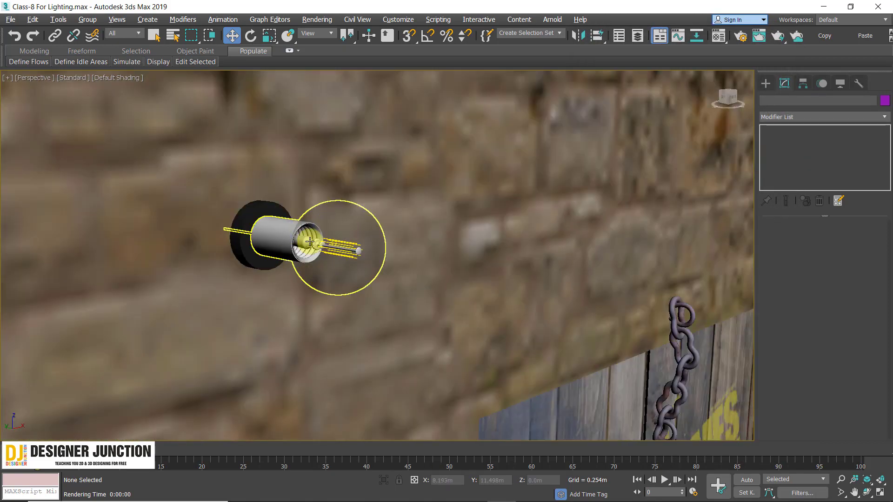
pyautogui.scroll(-5, 292, 274)
pyautogui.keyDown('alt'); pyautogui.moveTo(464, 181); pyautogui.dragTo(457, 202, button='middle'); pyautogui.keyUp('alt')
pyautogui.scroll(5, 456, 201)
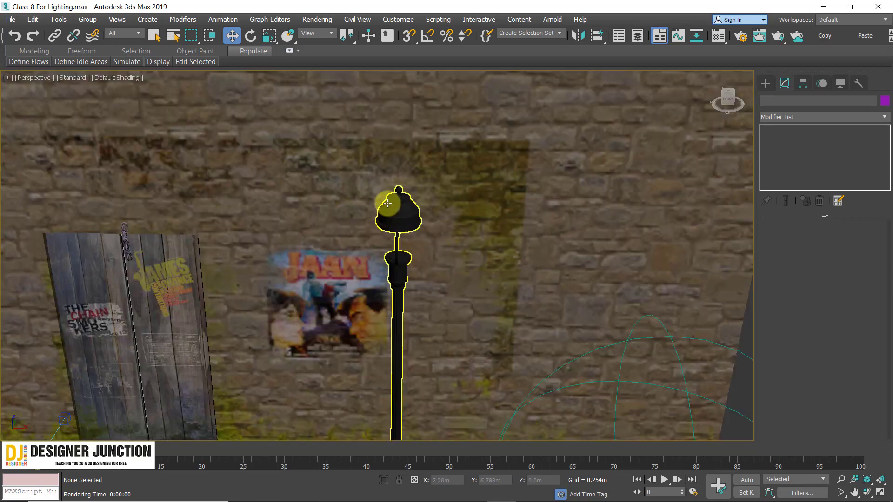
# Step: Orbit around the whole street scene, check the camera view, then maximize the Top view
pyautogui.click(389, 220)
pyautogui.scroll(-2, 515, 216)
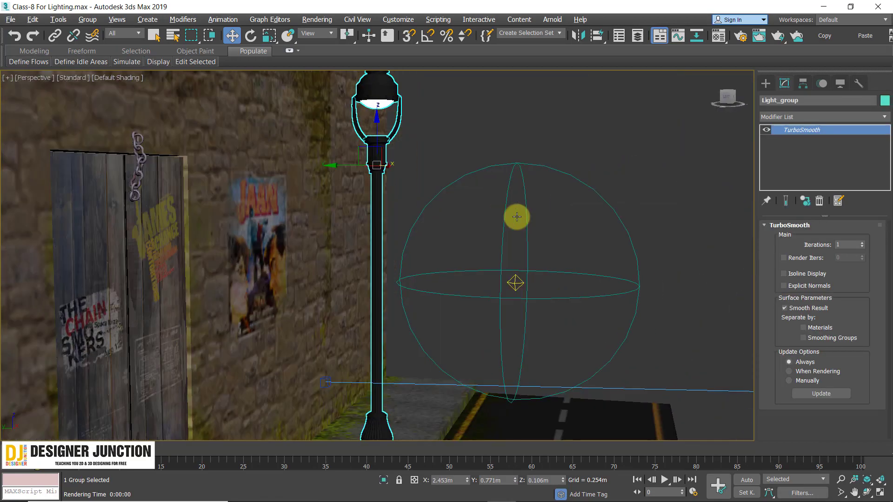
pyautogui.click(549, 134)
pyautogui.scroll(-3, 423, 160)
pyautogui.moveTo(423, 160)
pyautogui.keyDown('alt'); pyautogui.mouseDown(button='middle')
pyautogui.moveTo(461, 197)
pyautogui.moveTo(448, 197)
pyautogui.moveTo(637, 321)
pyautogui.mouseUp(button='middle'); pyautogui.keyUp('alt')
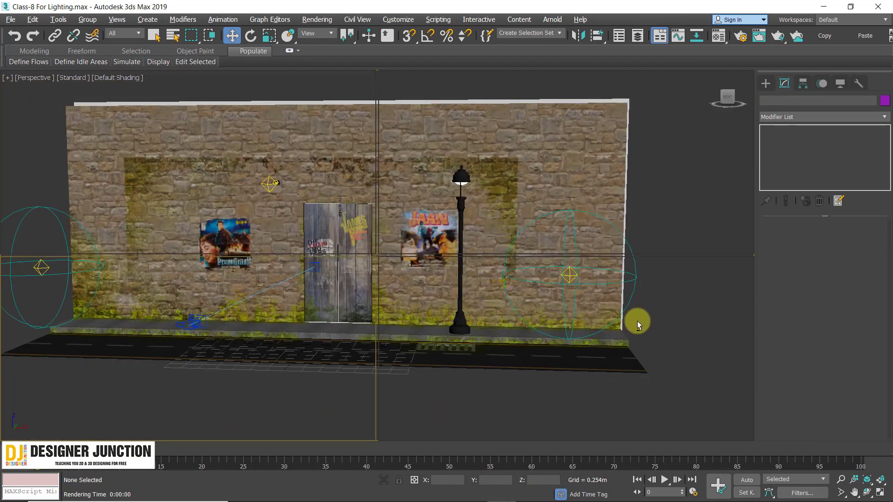
pyautogui.press('c')
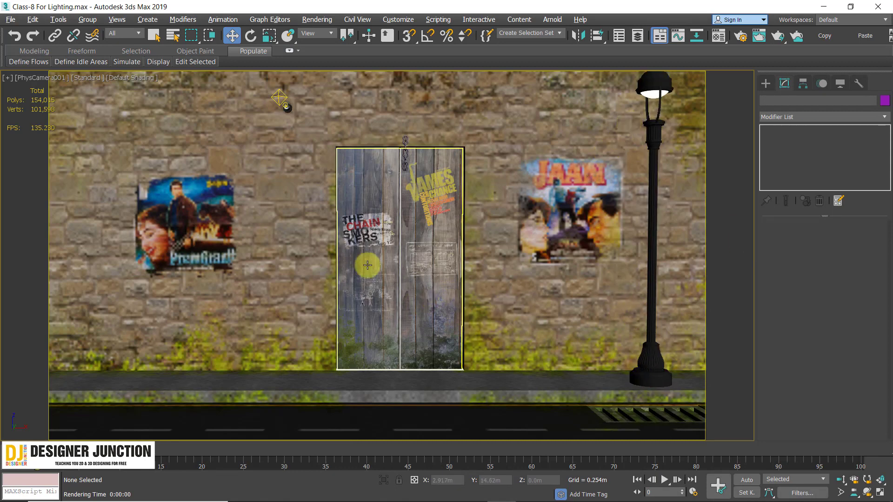
pyautogui.hotkey('alt', 'w')
pyautogui.hotkey('alt', 'w')
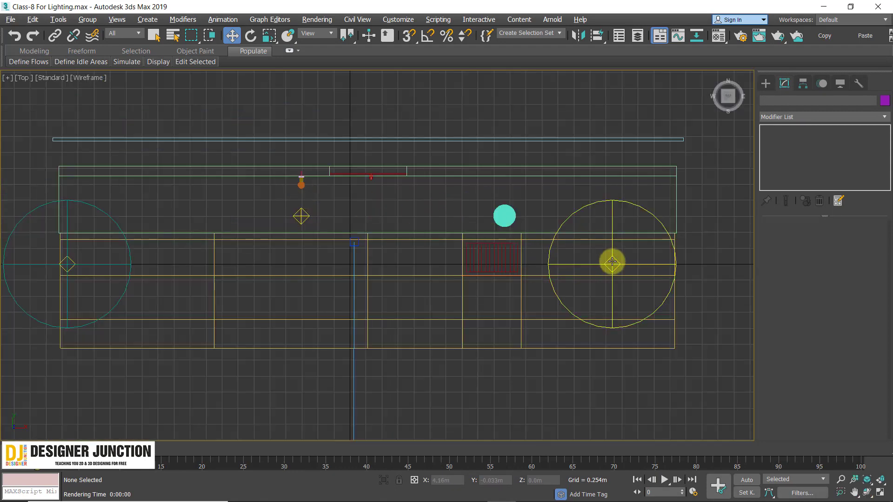
# Step: Clone Omni003 onto the lamp post in the Top view, creating Omni004
pyautogui.click(612, 262)
pyautogui.scroll(3, 612, 262)
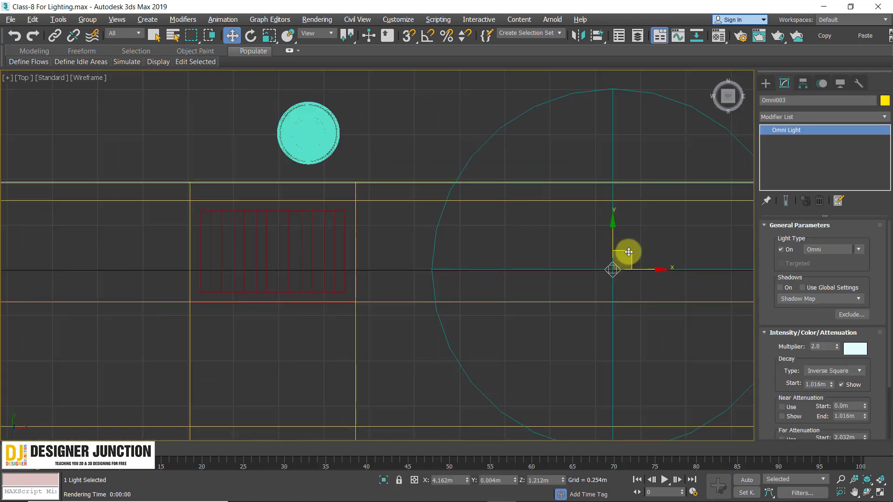
pyautogui.moveTo(628, 253)
pyautogui.keyDown('shift'); pyautogui.mouseDown()
pyautogui.moveTo(468, 241)
pyautogui.moveTo(294, 113)
pyautogui.mouseUp(); pyautogui.keyUp('shift')
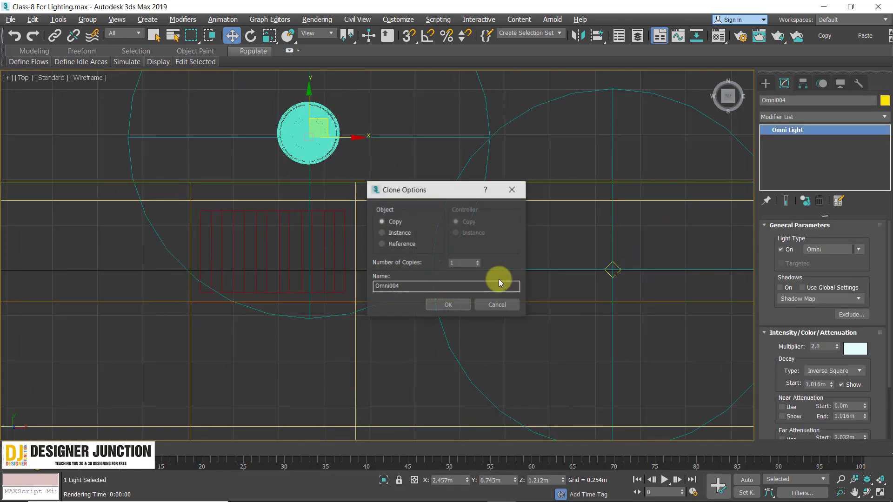
pyautogui.click(448, 305)
pyautogui.hotkey('alt', 'w')
pyautogui.hotkey('alt', 'w')
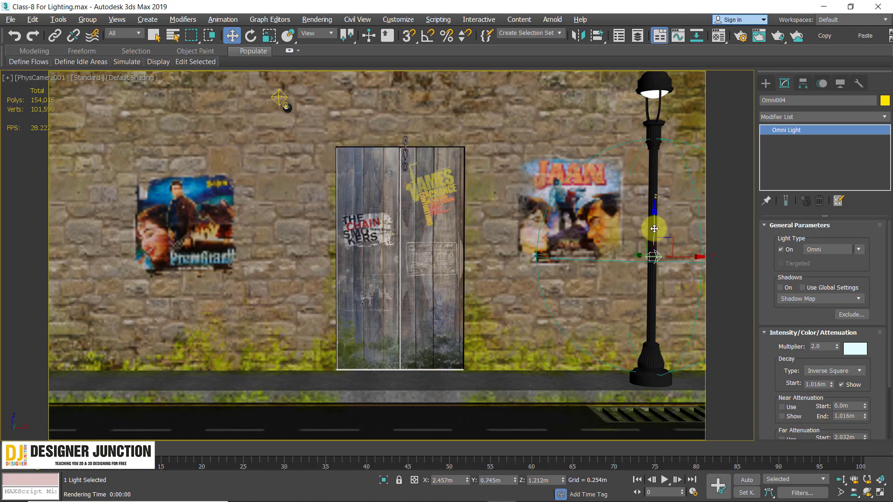
# Step: Raise Omni004 to Z 2.502m and centre it inside the lamp from above
pyautogui.moveTo(654, 229); pyautogui.dragTo(655, 79)
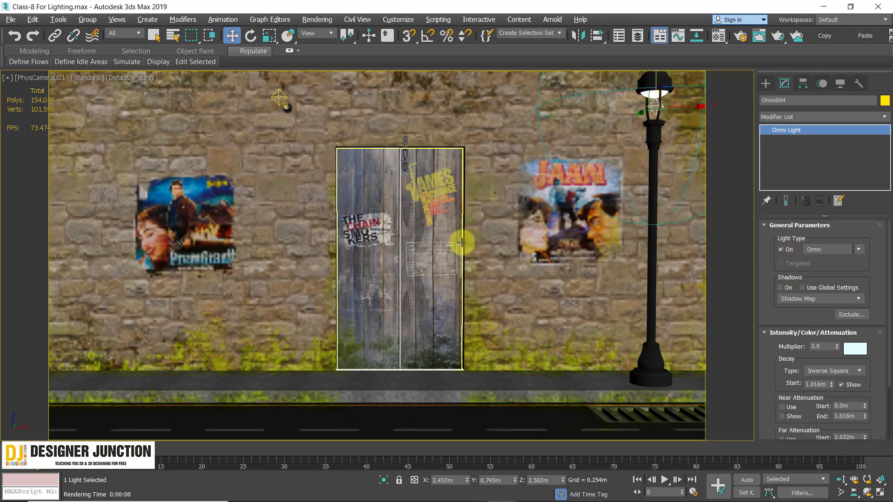
pyautogui.hotkey('alt', 'w')
pyautogui.hotkey('alt', 'w')
pyautogui.scroll(3, 389, 244)
pyautogui.scroll(2, 352, 275)
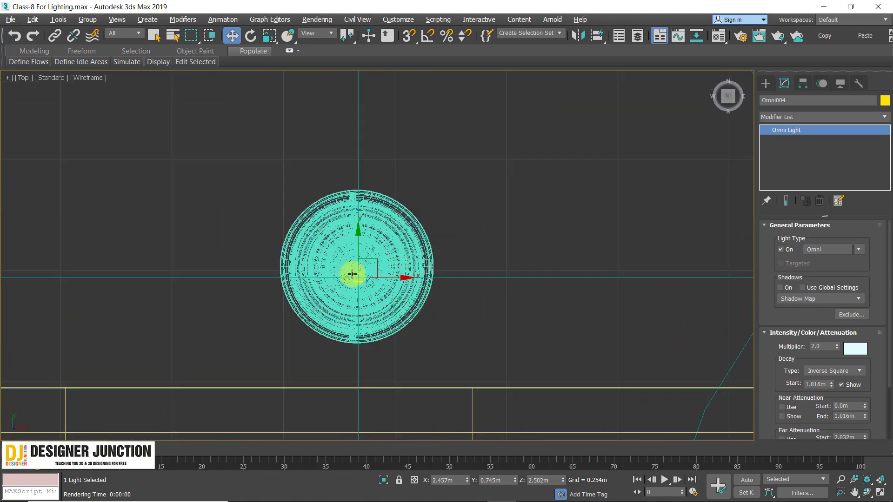
pyautogui.scroll(5, 352, 275)
pyautogui.moveTo(353, 275); pyautogui.dragTo(389, 230)
# Step: Check the light's position in the Front view, framed with Z
pyautogui.hotkey('alt', 'w')
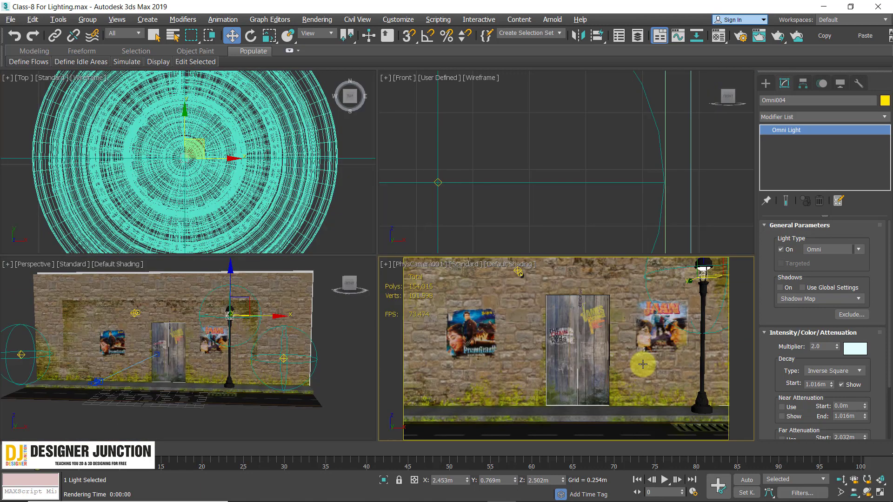
pyautogui.hotkey('alt', 'w')
pyautogui.hotkey('alt', 'w')
pyautogui.rightClick(652, 100)
pyautogui.hotkey('alt', 'w')
pyautogui.press('z')
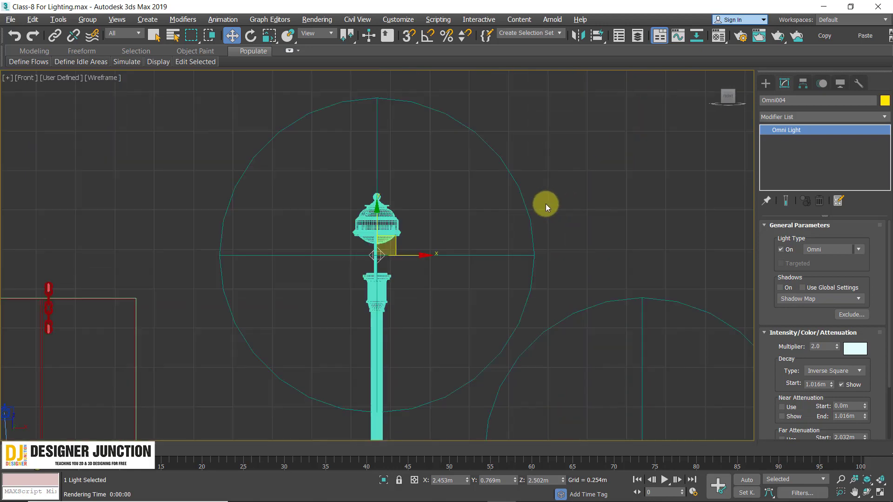
pyautogui.scroll(5, 386, 230)
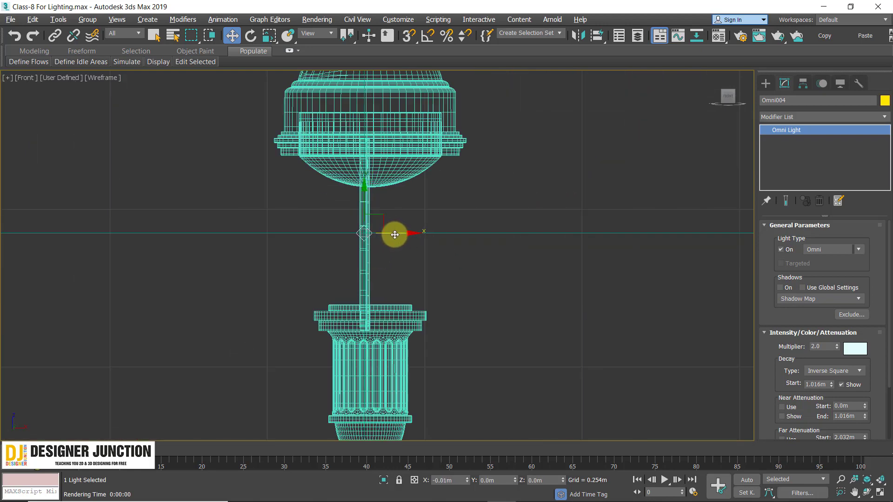
pyautogui.press('z')
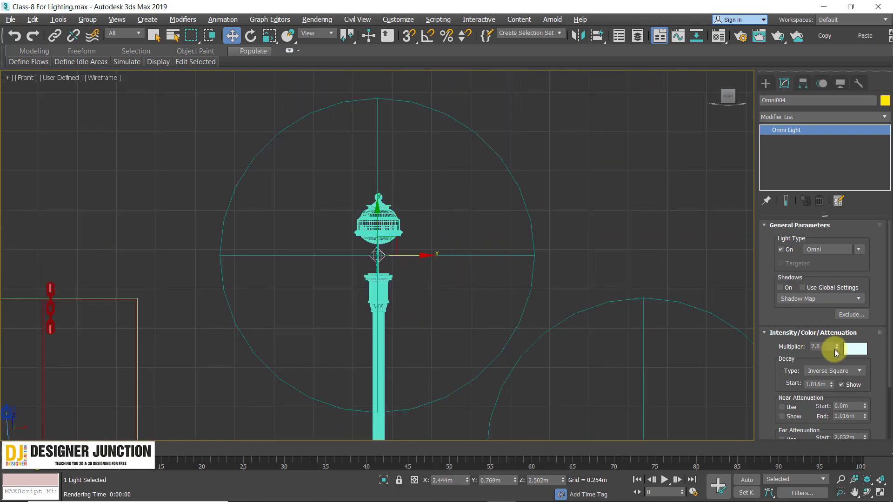
pyautogui.keyDown('shift'); pyautogui.moveTo(428, 259); pyautogui.dragTo(378, 257); pyautogui.keyUp('shift')
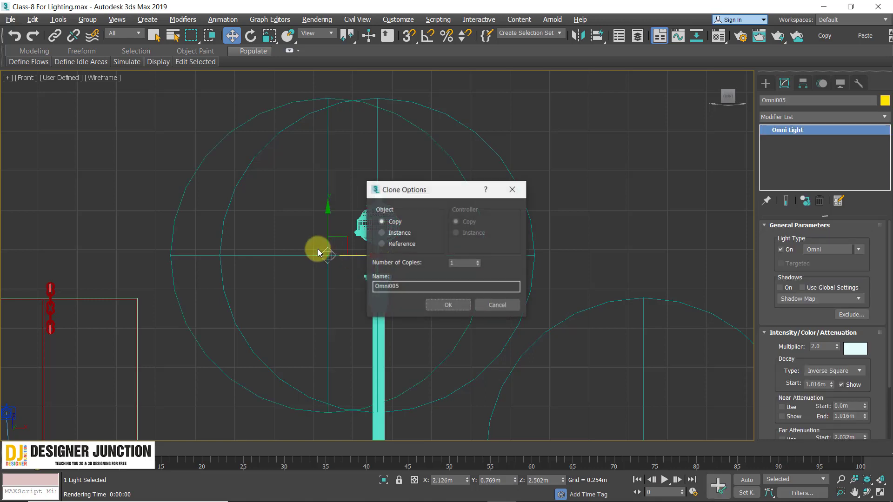
# Step: Set Omni004's Decay Start to 0.5m
pyautogui.click(513, 189)
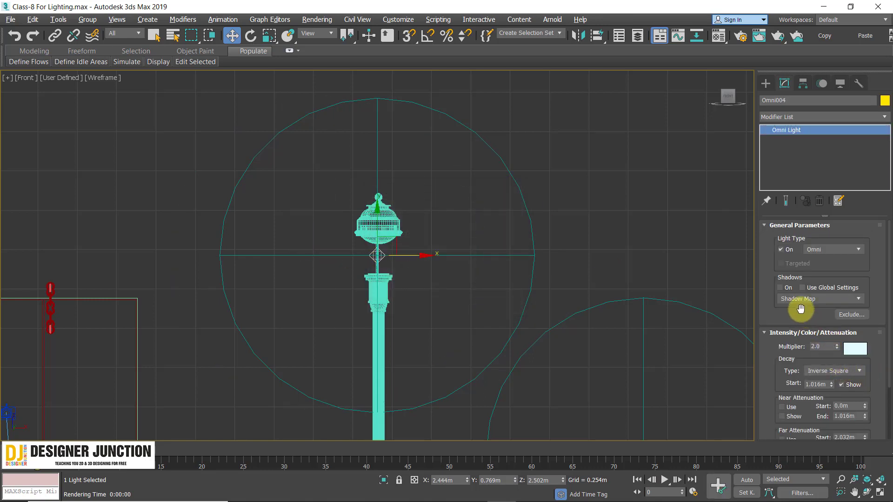
pyautogui.moveTo(803, 328)
pyautogui.mouseDown()
pyautogui.moveTo(790, 240)
pyautogui.moveTo(770, 341)
pyautogui.mouseUp()
pyautogui.moveTo(479, 329); pyautogui.dragTo(490, 336, button='middle')
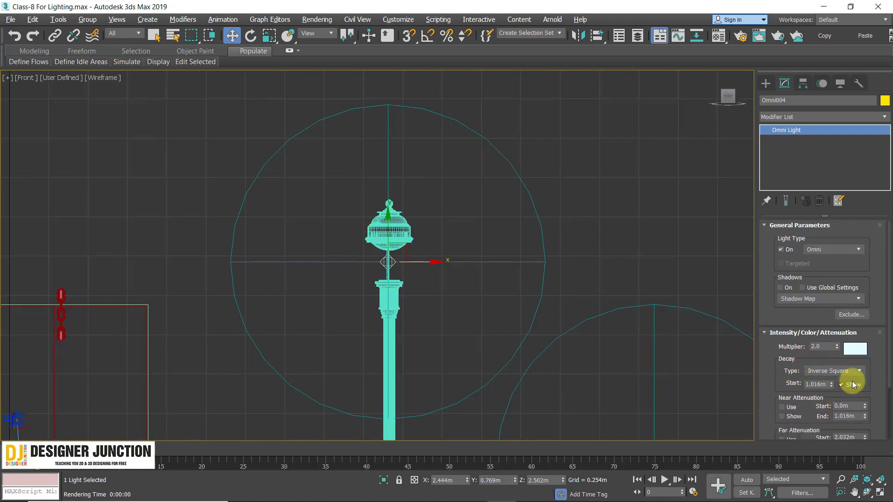
pyautogui.moveTo(832, 384); pyautogui.dragTo(831, 403)
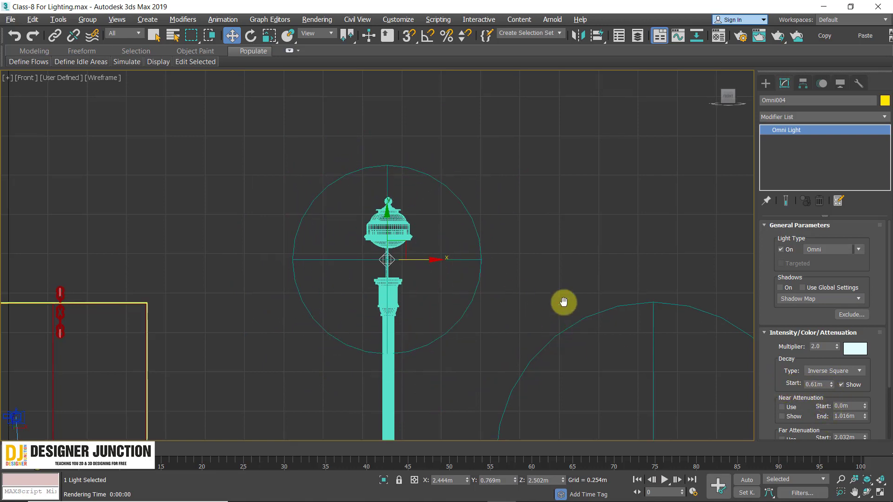
pyautogui.moveTo(564, 303); pyautogui.dragTo(524, 349, button='middle')
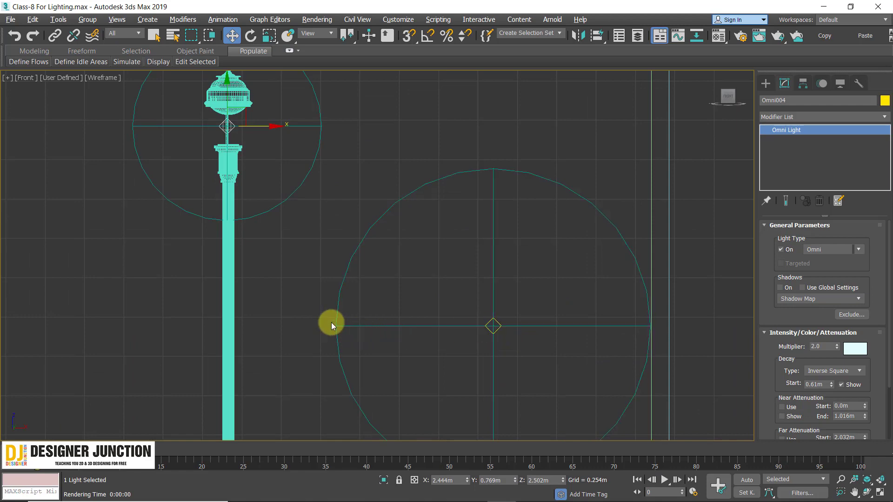
pyautogui.moveTo(319, 261); pyautogui.dragTo(519, 315, button='middle')
pyautogui.scroll(-3, 518, 315)
pyautogui.scroll(3, 504, 284)
pyautogui.moveTo(505, 284); pyautogui.dragTo(458, 319, button='middle')
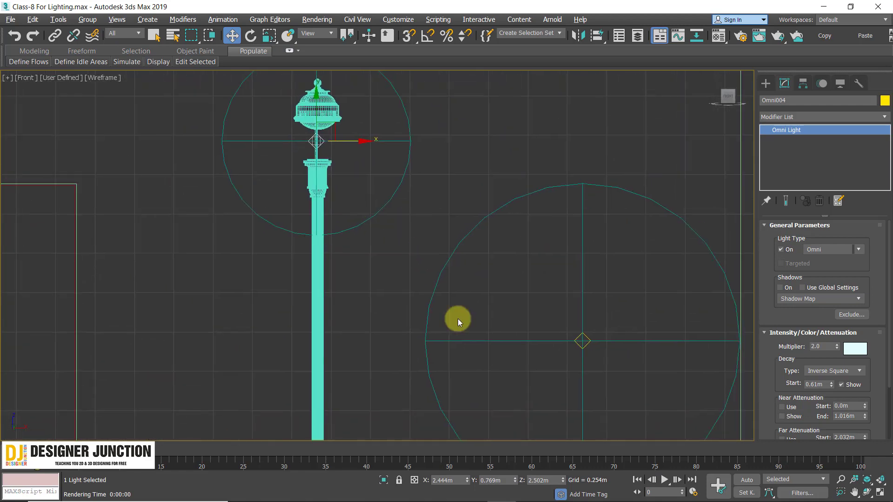
pyautogui.scroll(3, 326, 277)
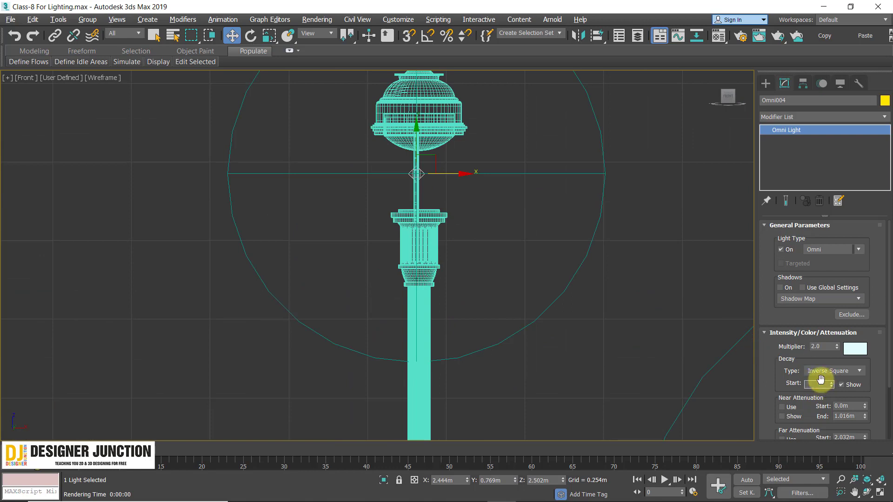
pyautogui.press('Return')
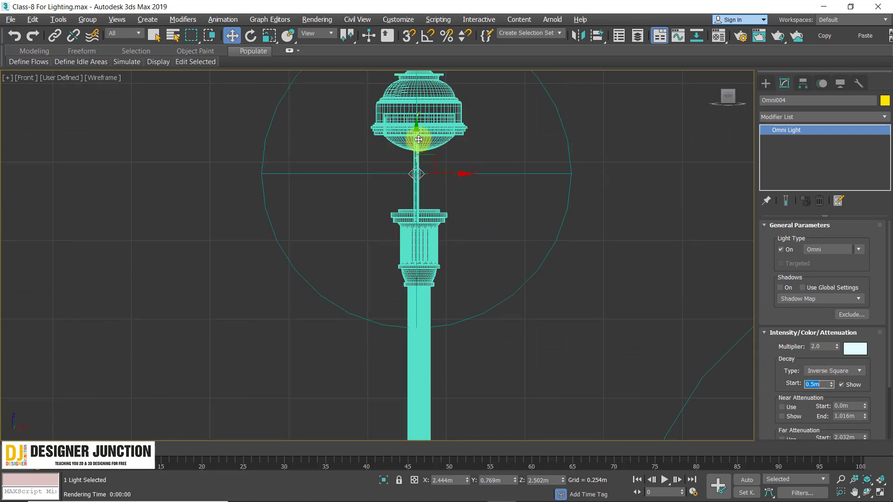
# Step: Nudge the lamp light slightly lower and test-render the PhysCamera001 view
pyautogui.moveTo(418, 142); pyautogui.dragTo(419, 147)
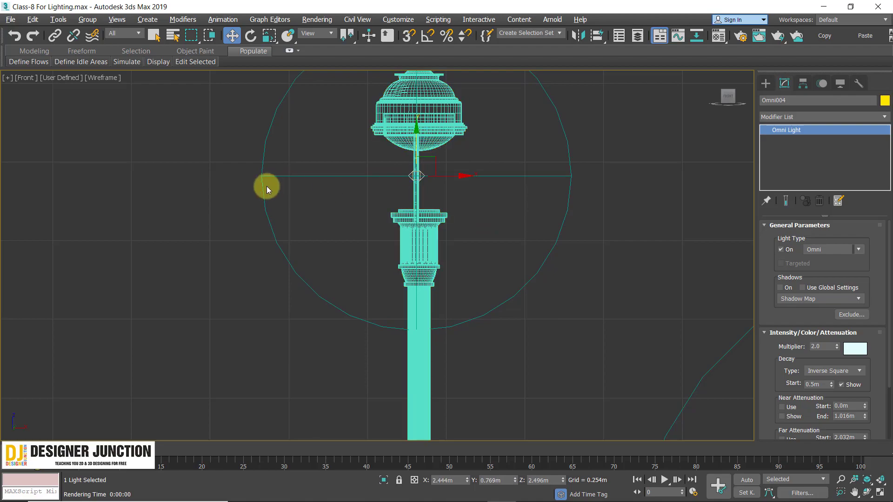
pyautogui.press('t')
pyautogui.scroll(-3, 501, 281)
pyautogui.scroll(-3, 574, 345)
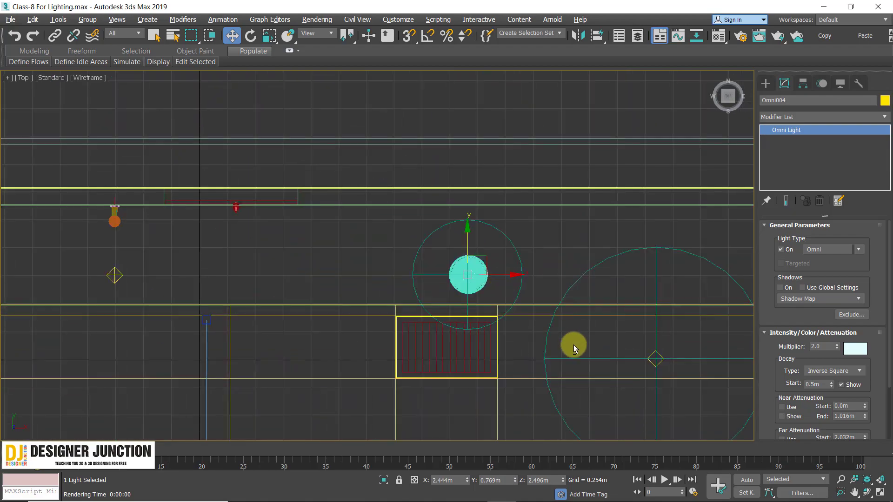
pyautogui.press('c')
pyautogui.hotkey('shift', 'q')
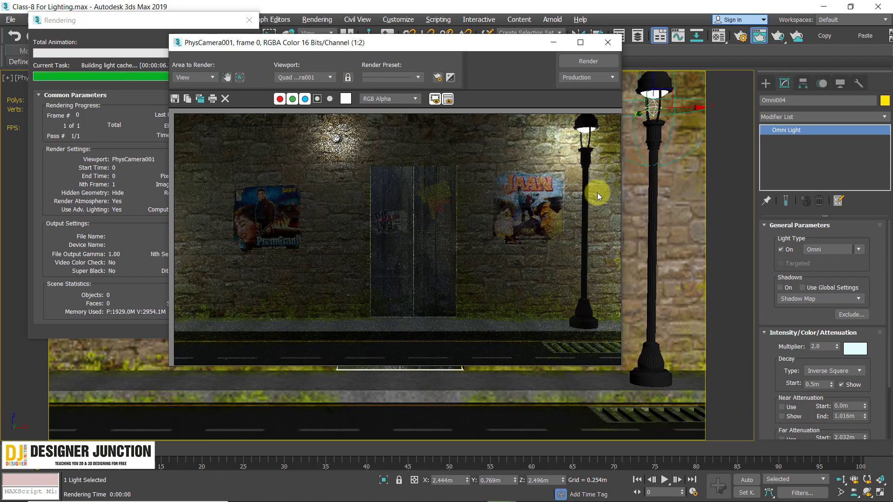
# Step: Close the finished render and return to the viewports to locate Omni003
pyautogui.click(259, 23)
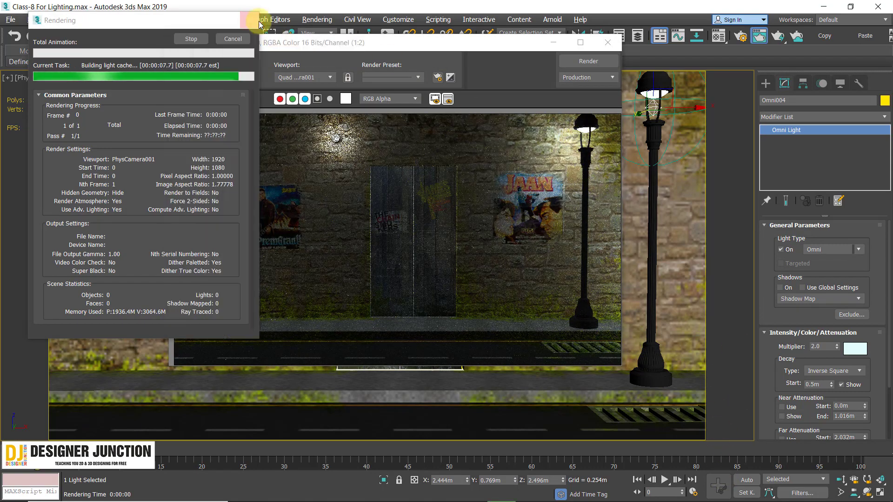
pyautogui.click(608, 43)
pyautogui.hotkey('alt', 'w')
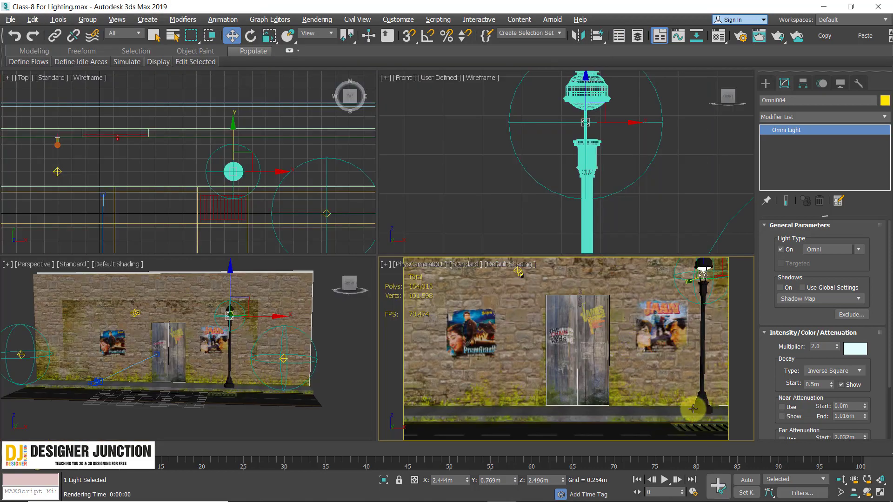
pyautogui.hotkey('alt', 'w')
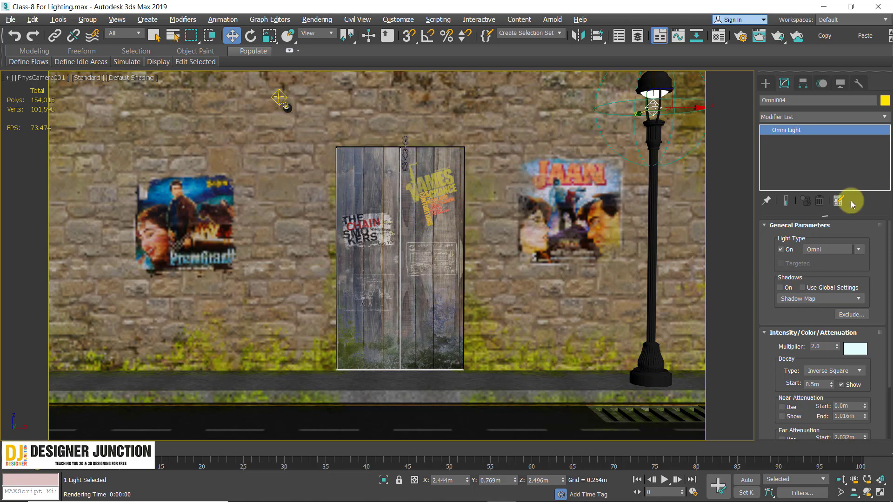
pyautogui.hotkey('alt', 'w')
pyautogui.hotkey('alt', 'w')
pyautogui.scroll(-5, 579, 228)
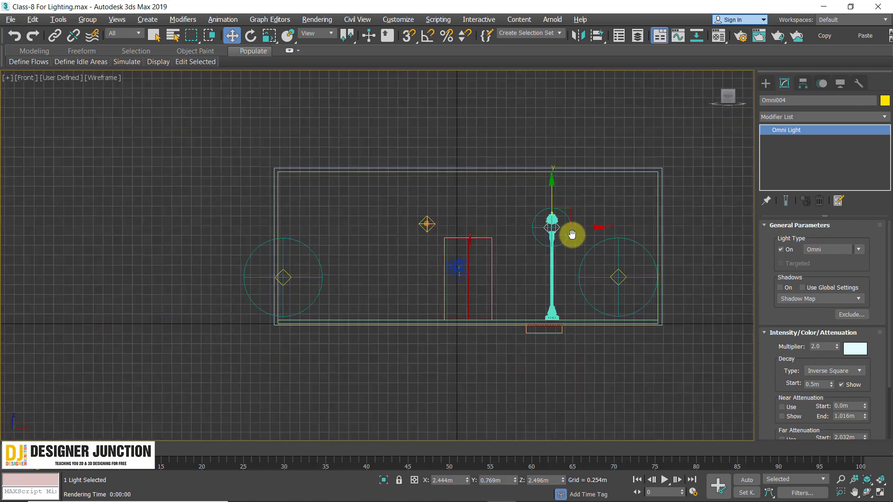
pyautogui.hotkey('alt', 'w')
pyautogui.hotkey('alt', 'w')
pyautogui.scroll(-3, 397, 227)
# Step: Delete Omni003, test-render the camera view without it, then restore and reselect it
pyautogui.click(464, 259)
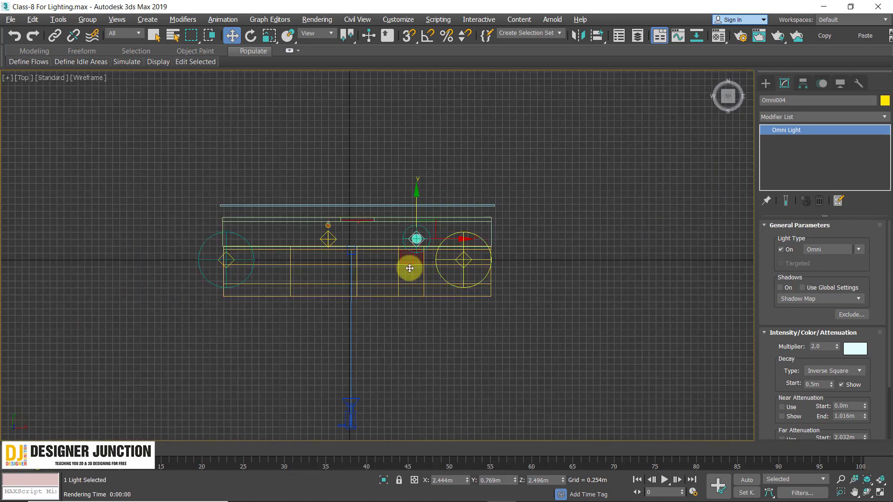
pyautogui.scroll(3, 409, 267)
pyautogui.press('Delete')
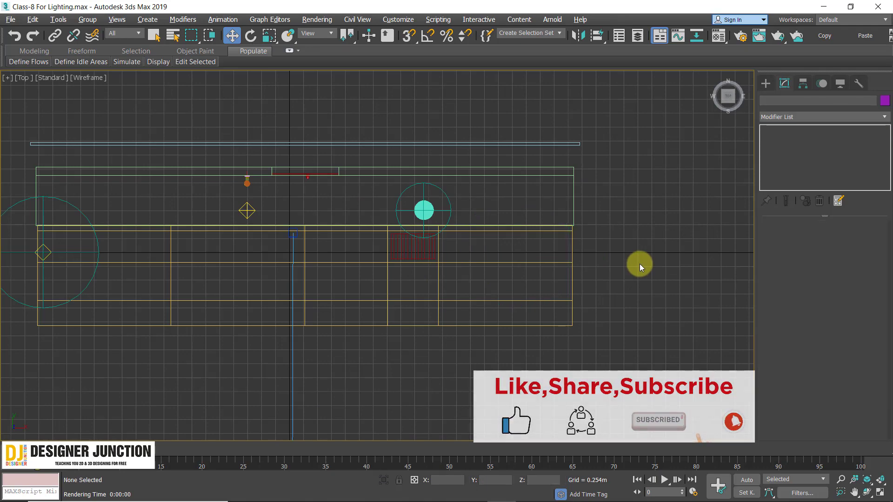
pyautogui.press('c')
pyautogui.hotkey('shift', 'q')
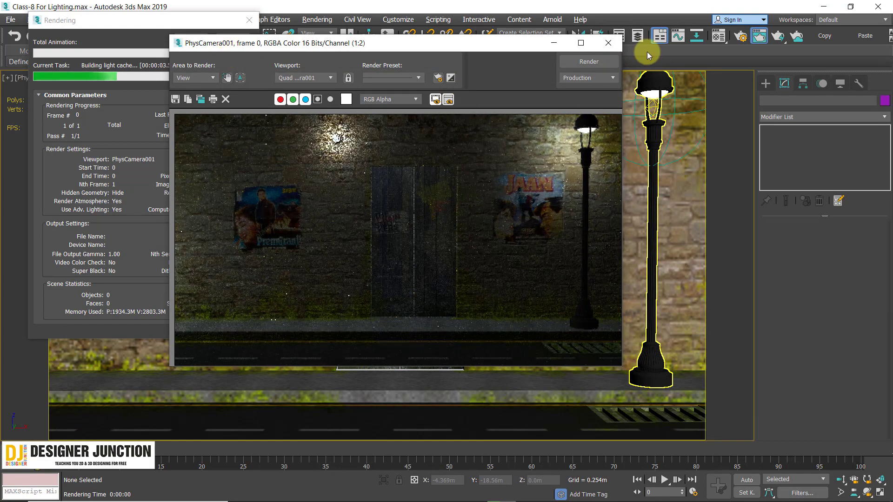
pyautogui.click(608, 43)
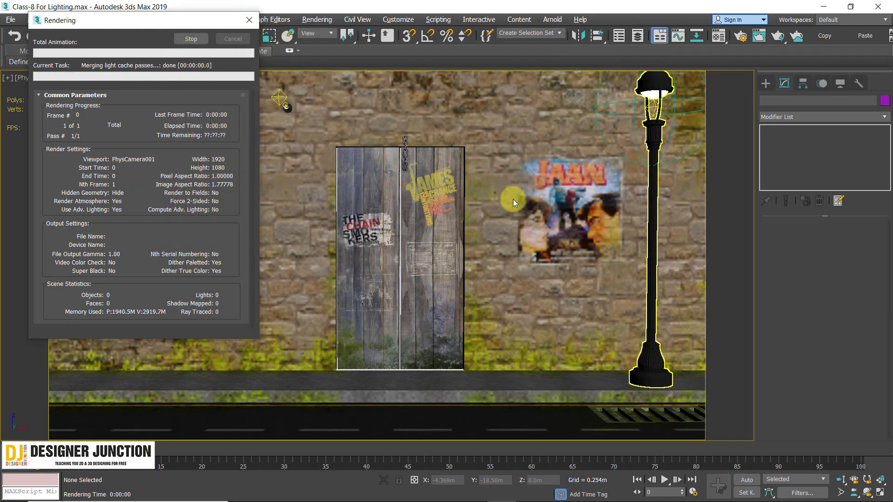
pyautogui.hotkey('alt', 'w')
pyautogui.hotkey('alt', 'w')
pyautogui.click(531, 237)
# Step: Move Omni003 in line with the lamp post in the Top view
pyautogui.scroll(2, 310, 193)
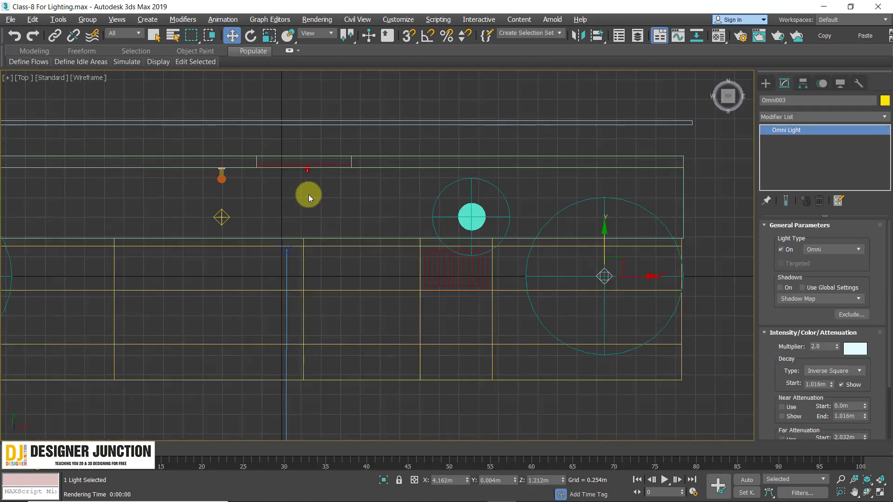
pyautogui.scroll(2, 309, 194)
pyautogui.moveTo(714, 294); pyautogui.dragTo(522, 295, button='middle')
pyautogui.moveTo(544, 299); pyautogui.dragTo(365, 241)
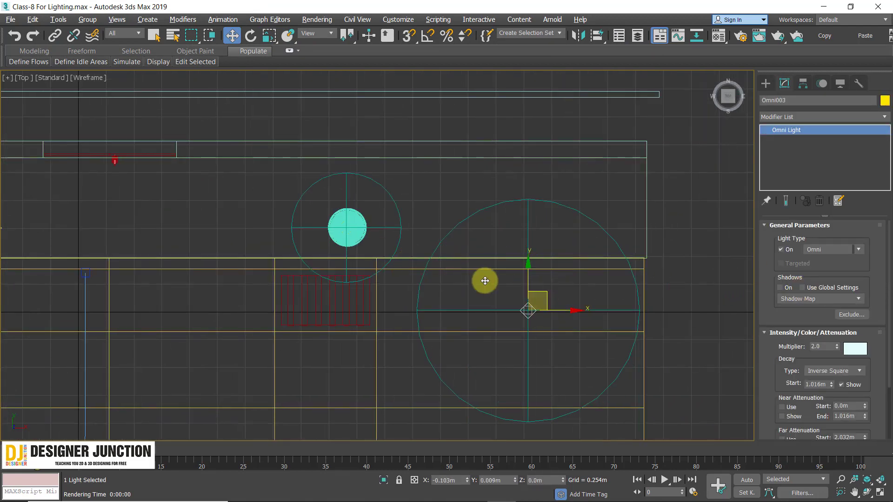
pyautogui.moveTo(366, 240); pyautogui.dragTo(479, 243, button='middle')
pyautogui.scroll(3, 479, 244)
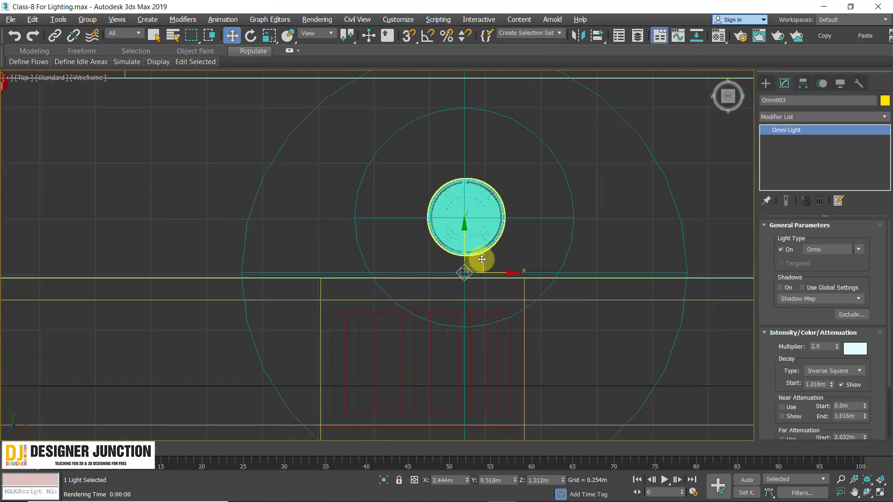
pyautogui.moveTo(482, 257); pyautogui.dragTo(484, 268)
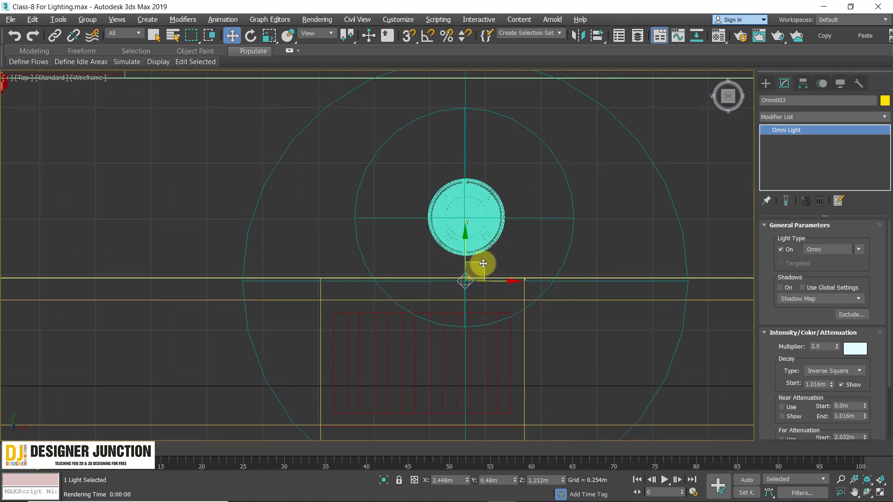
# Step: Lower Omni003 to Z 0.829m beside the lamp post and test-render
pyautogui.hotkey('alt', 'w')
pyautogui.hotkey('alt', 'w')
pyautogui.moveTo(676, 254)
pyautogui.mouseDown()
pyautogui.moveTo(664, 237)
pyautogui.moveTo(664, 271)
pyautogui.mouseUp()
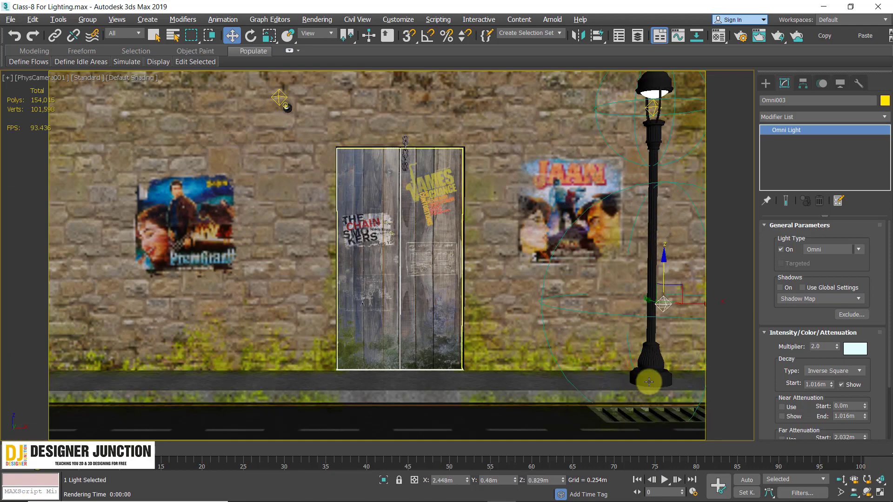
pyautogui.hotkey('shift', 'q')
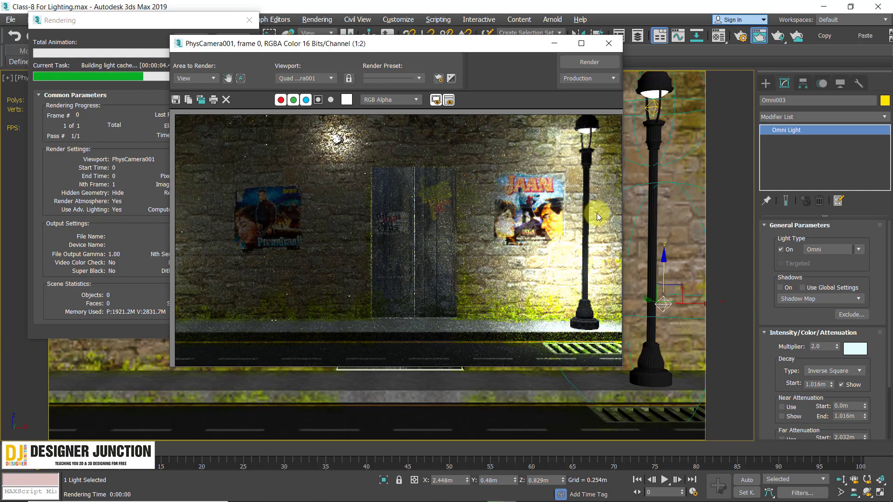
# Step: Lower Omni003's multiplier to 0.5, re-render, and keep Inverse Square decay
pyautogui.doubleClick(821, 346)
pyautogui.write('0.5')
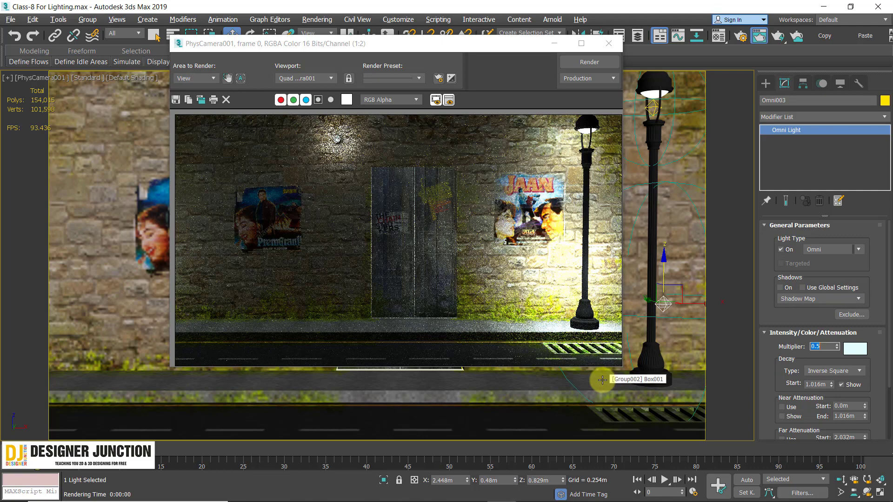
pyautogui.click(573, 62)
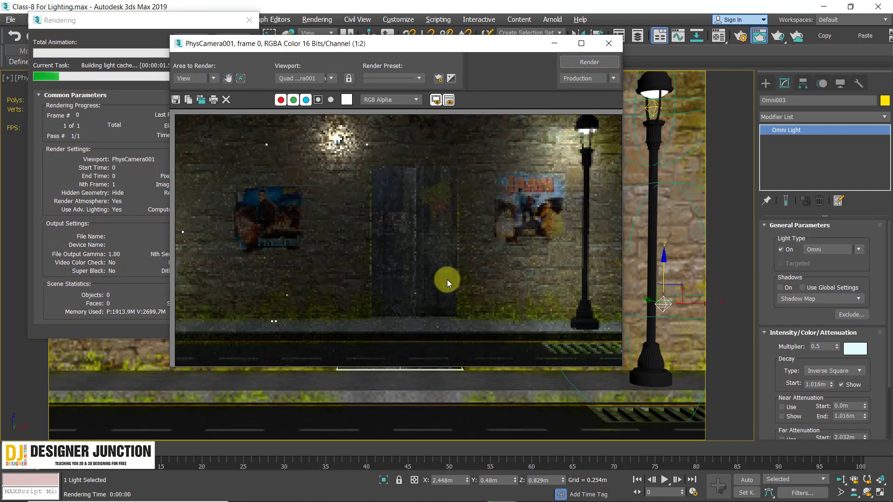
pyautogui.click(608, 43)
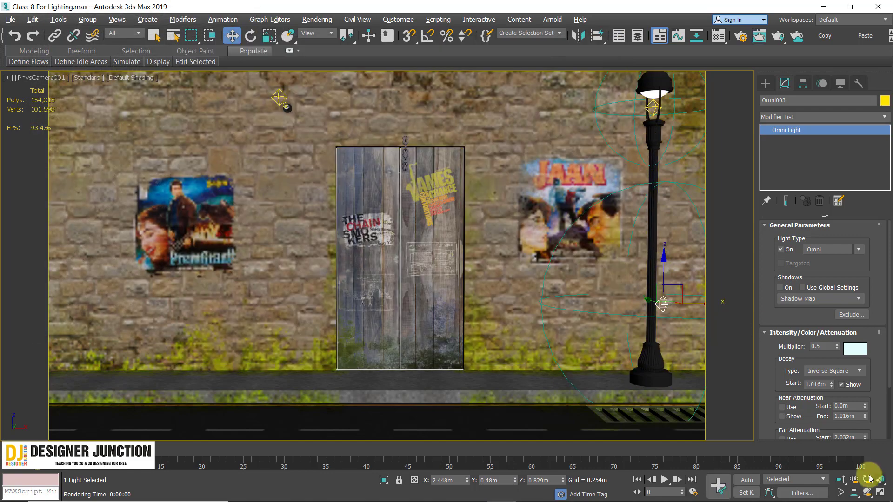
pyautogui.click(847, 370)
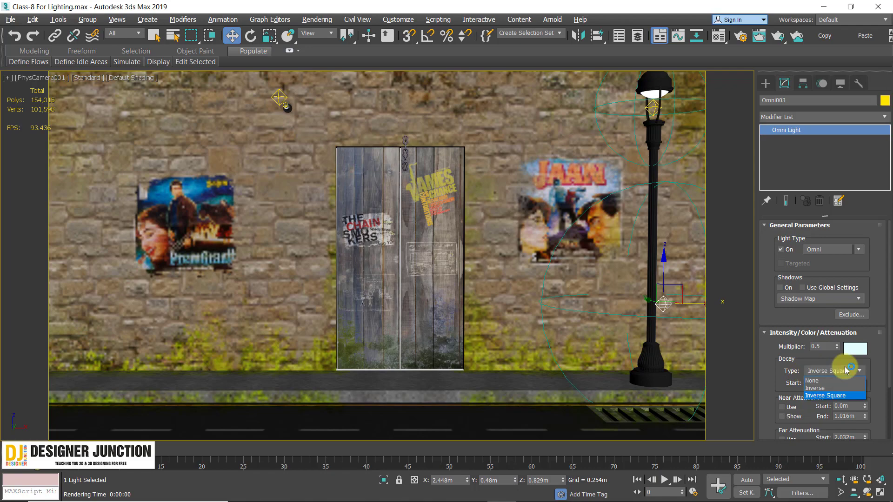
pyautogui.click(845, 372)
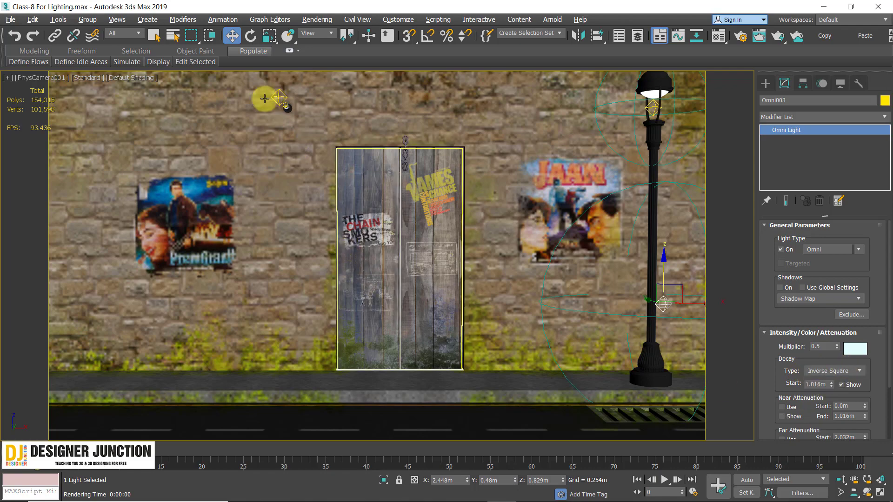
pyautogui.hotkey('alt', 'w')
pyautogui.hotkey('alt', 'w')
pyautogui.click(190, 177)
pyautogui.scroll(2, 193, 180)
# Step: Select Omni001 in the Top view and set its decay type to Inverse
pyautogui.scroll(2, 199, 185)
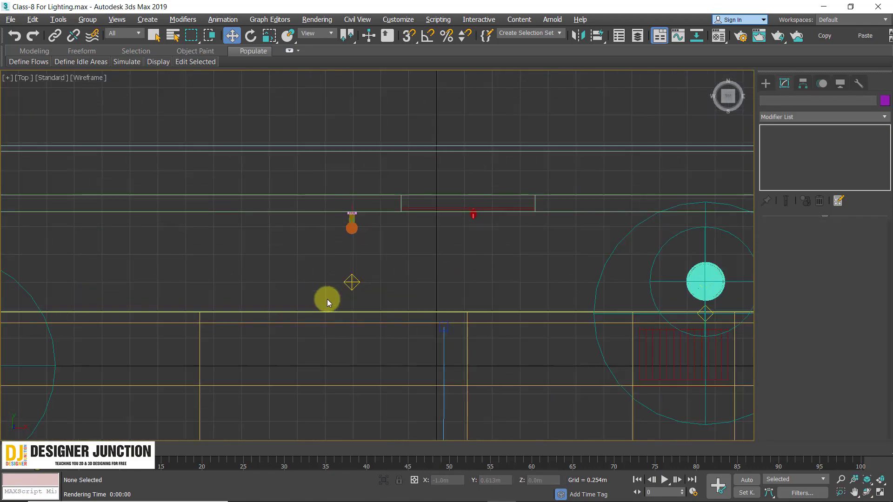
pyautogui.scroll(2, 325, 299)
pyautogui.moveTo(334, 250); pyautogui.dragTo(384, 292)
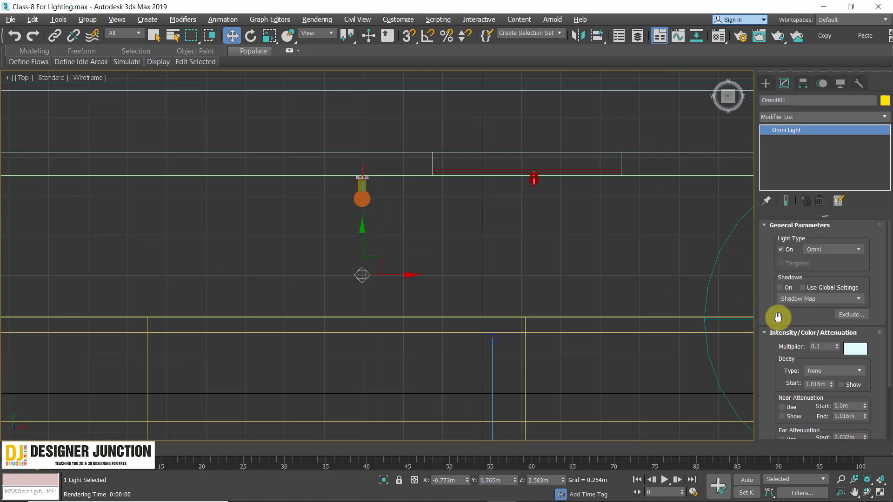
pyautogui.click(844, 371)
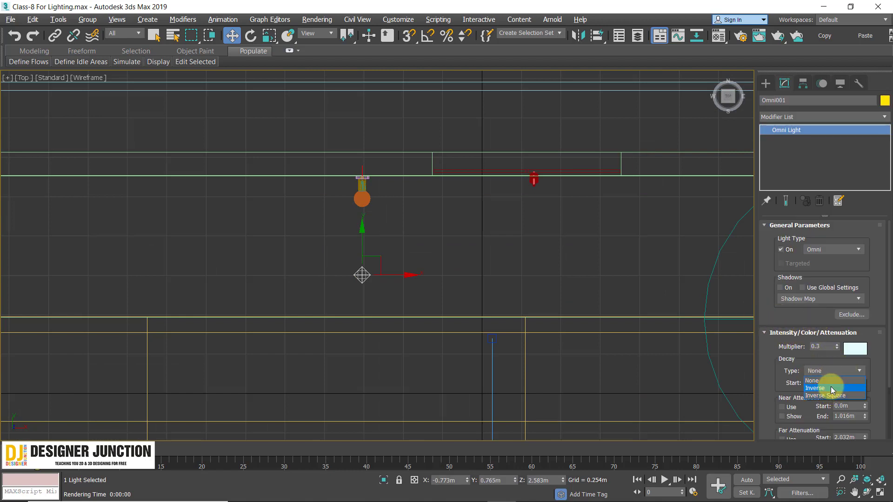
pyautogui.click(832, 388)
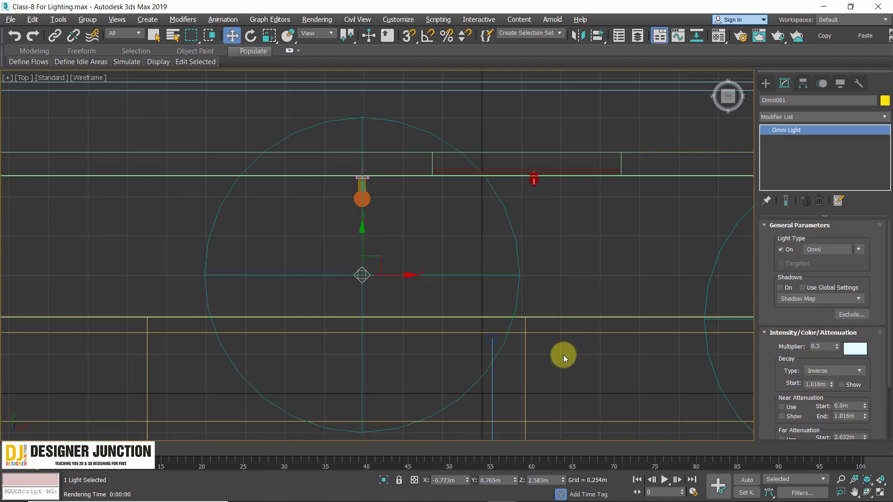
# Step: Test-render the camera view, then set decay to None and render again
pyautogui.hotkey('alt', 'w')
pyautogui.press('c')
pyautogui.hotkey('alt', 'w')
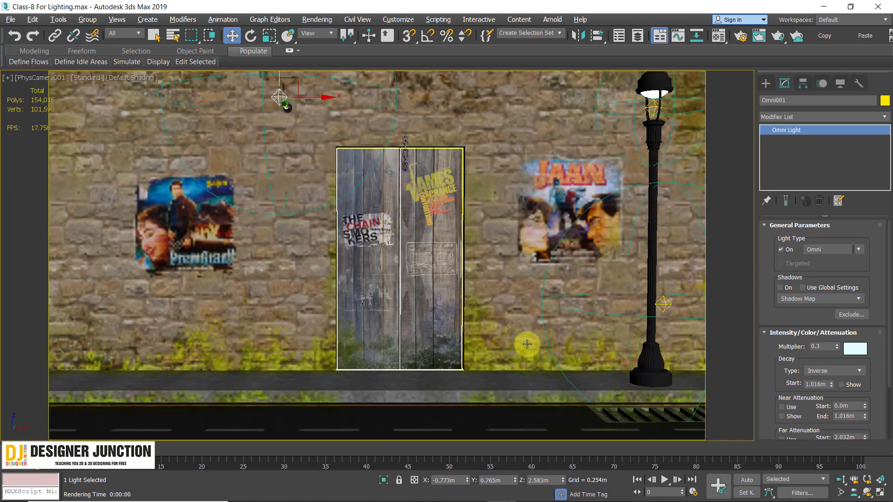
pyautogui.hotkey('shift', 'q')
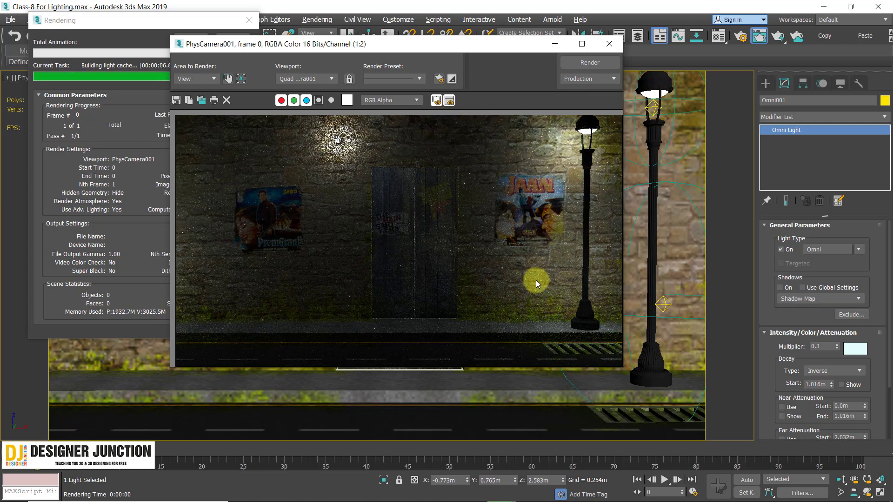
pyautogui.click(839, 369)
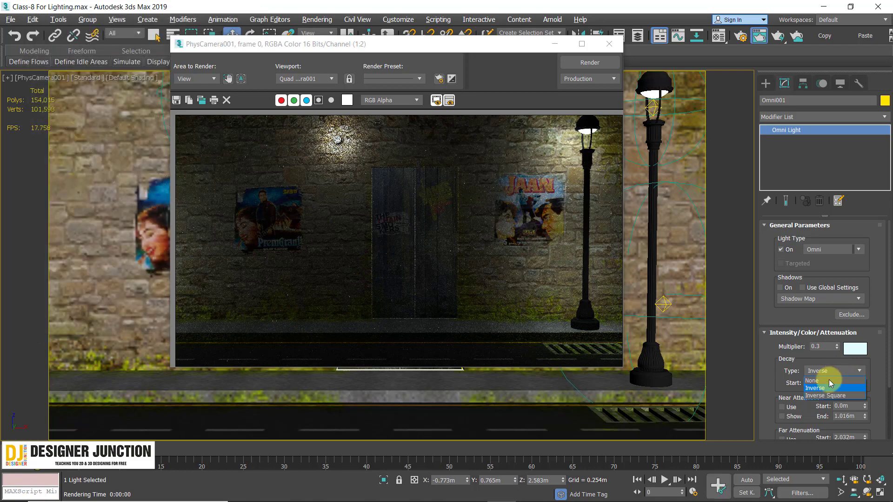
pyautogui.click(577, 63)
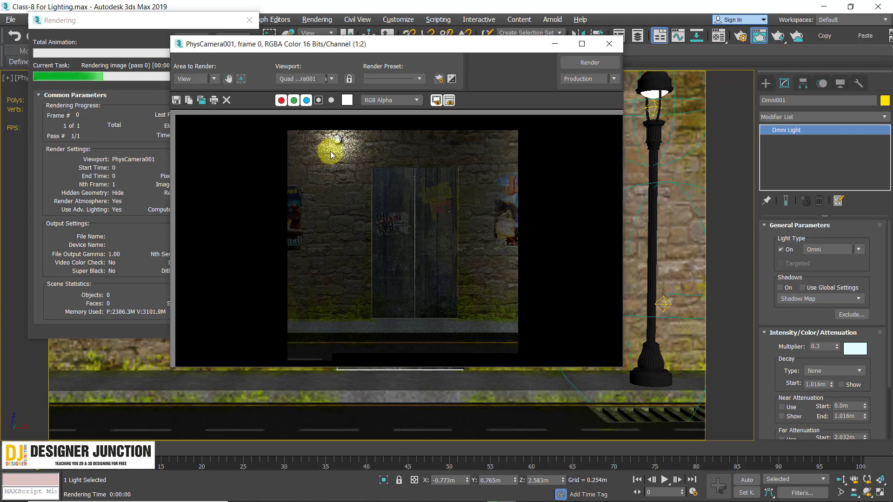
# Step: Maximize the frame buffer and zoom in and out to inspect the door area
pyautogui.doubleClick(189, 45)
pyautogui.scroll(1, 368, 233)
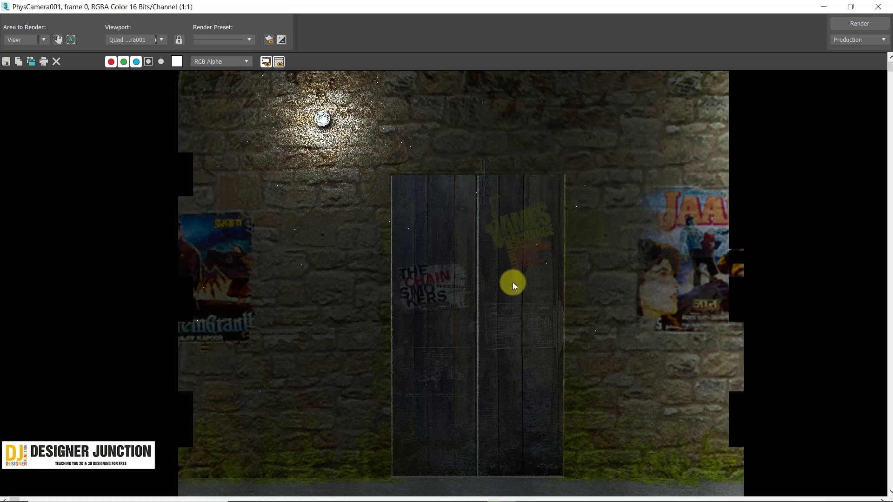
pyautogui.scroll(-1, 337, 129)
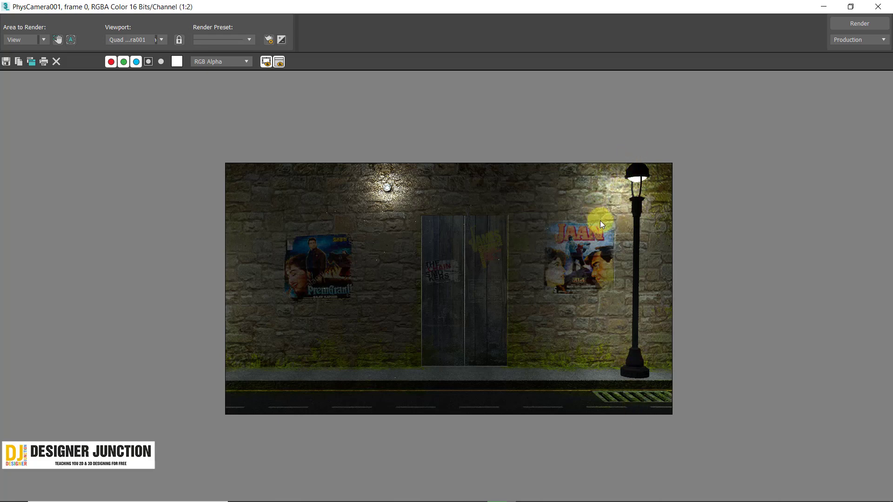
pyautogui.scroll(1, 642, 199)
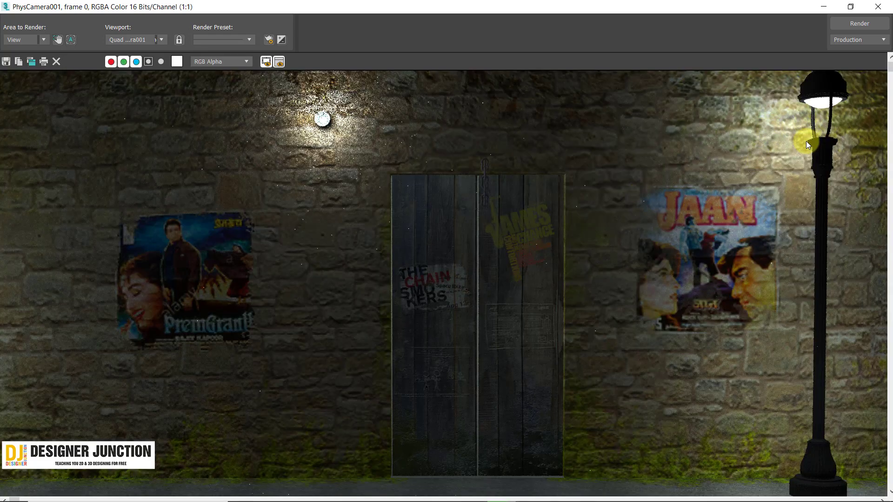
pyautogui.scroll(-1, 807, 142)
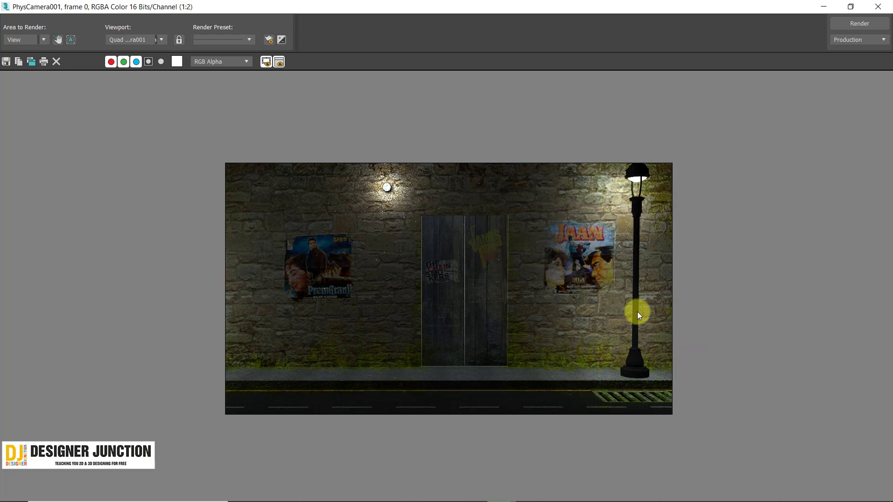
pyautogui.scroll(1, 638, 315)
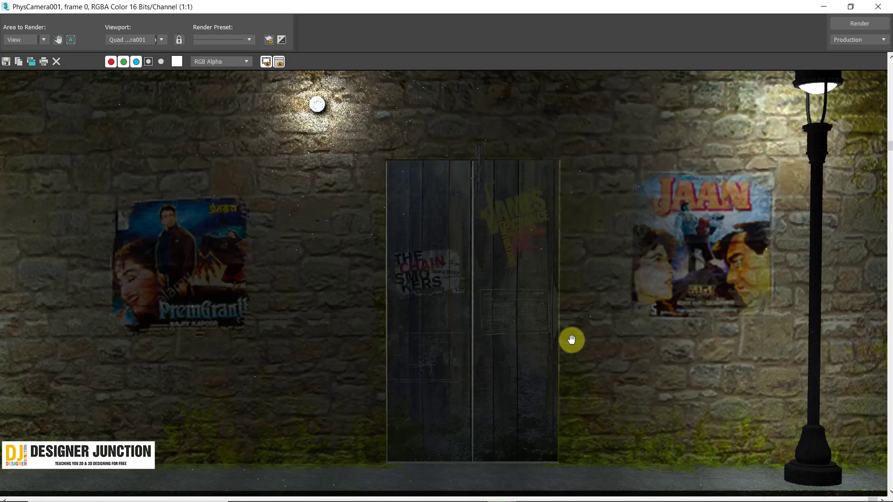
pyautogui.scroll(-1, 571, 339)
pyautogui.scroll(1, 572, 339)
pyautogui.scroll(-1, 571, 340)
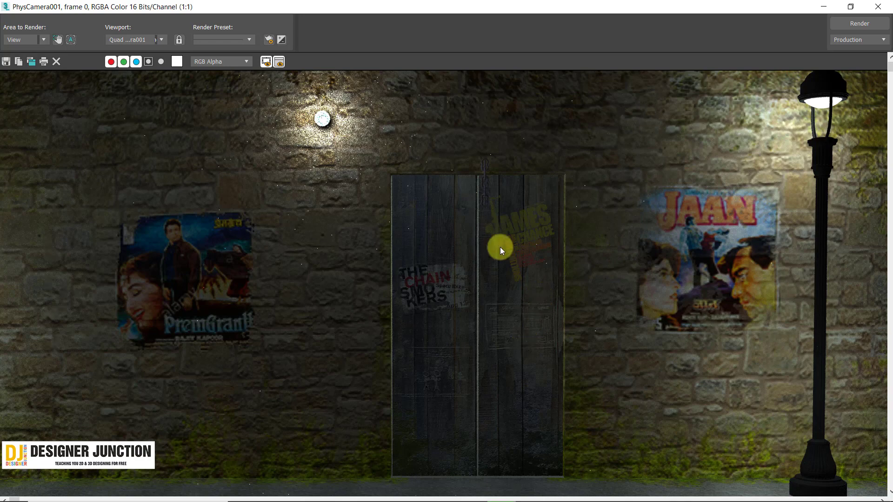
pyautogui.scroll(1, 501, 247)
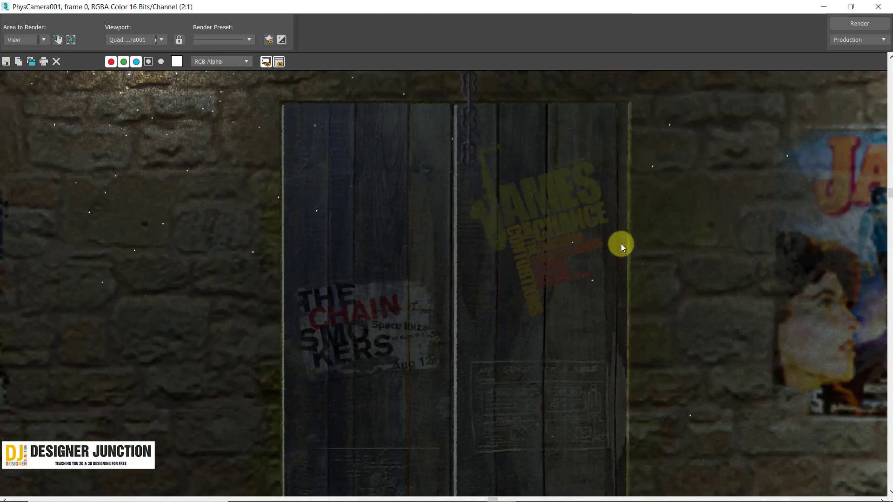
# Step: Pan over to the JAAN poster, inspect it closely, then close the render window
pyautogui.moveTo(620, 243)
pyautogui.mouseDown(button='middle')
pyautogui.moveTo(272, 242)
pyautogui.moveTo(398, 199)
pyautogui.moveTo(353, 313)
pyautogui.mouseUp(button='middle')
pyautogui.scroll(-1, 806, 261)
pyautogui.scroll(1, 697, 250)
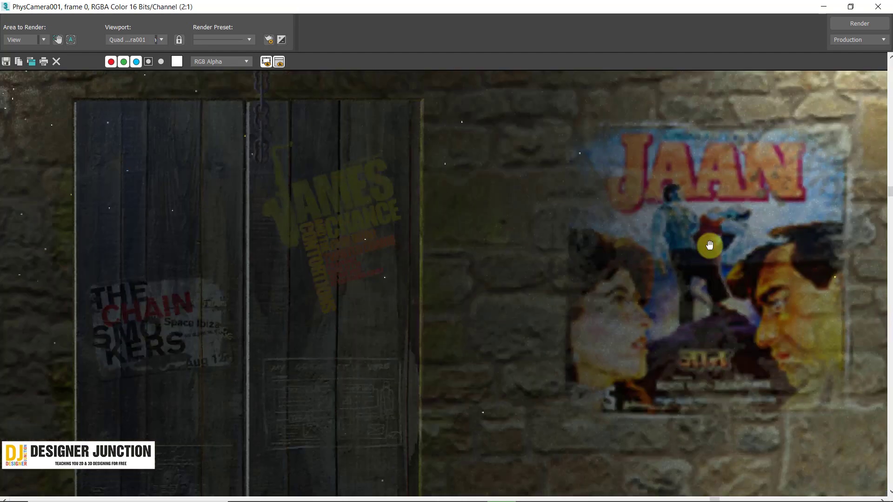
pyautogui.moveTo(710, 245); pyautogui.dragTo(663, 261, button='middle')
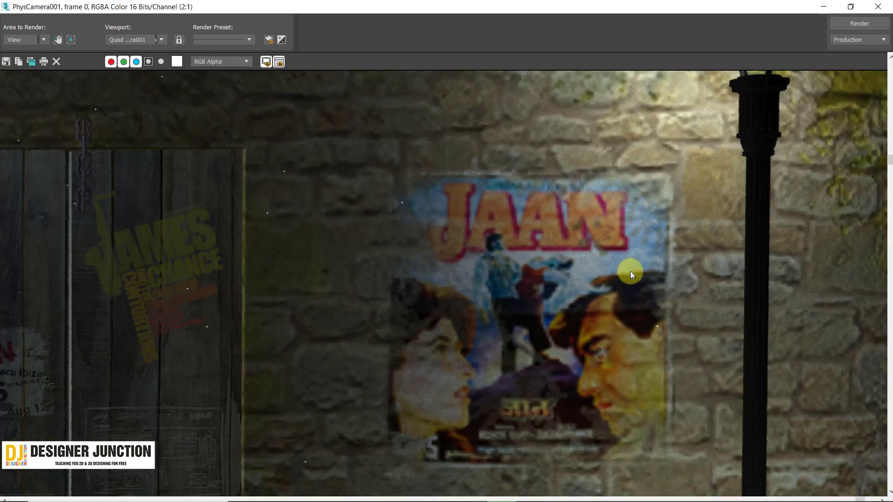
pyautogui.scroll(-1, 629, 272)
pyautogui.scroll(1, 176, 283)
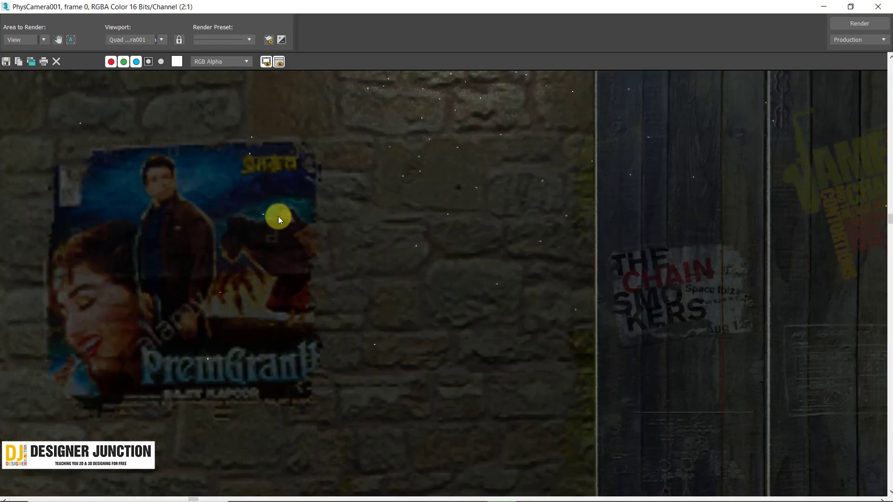
pyautogui.scroll(-1, 202, 181)
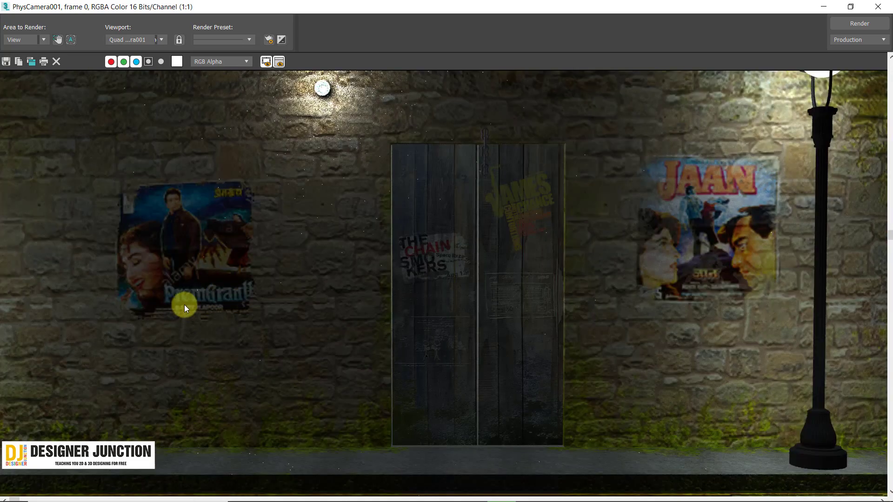
pyautogui.scroll(1, 185, 304)
pyautogui.scroll(-2, 265, 283)
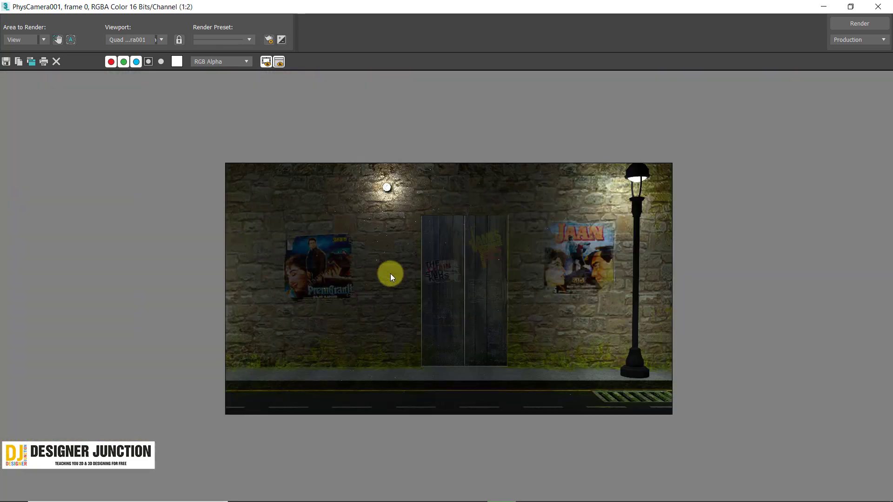
pyautogui.scroll(1, 439, 295)
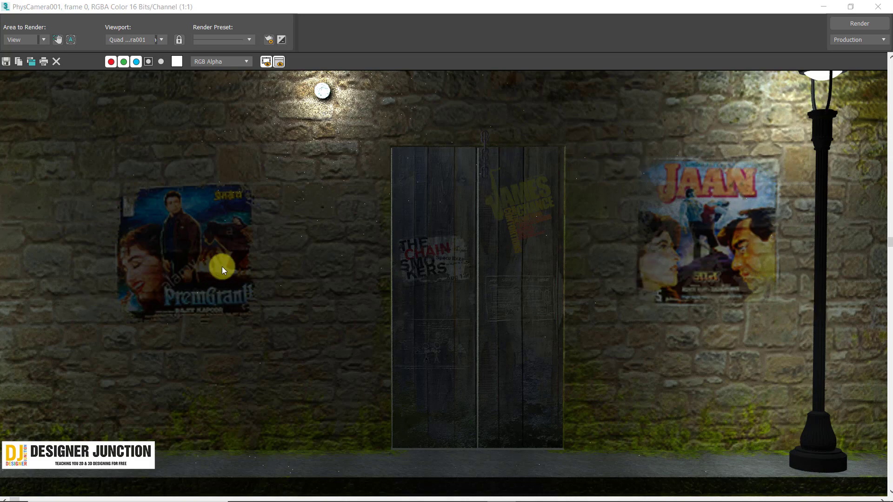
pyautogui.scroll(-2, 270, 291)
pyautogui.scroll(2, 363, 290)
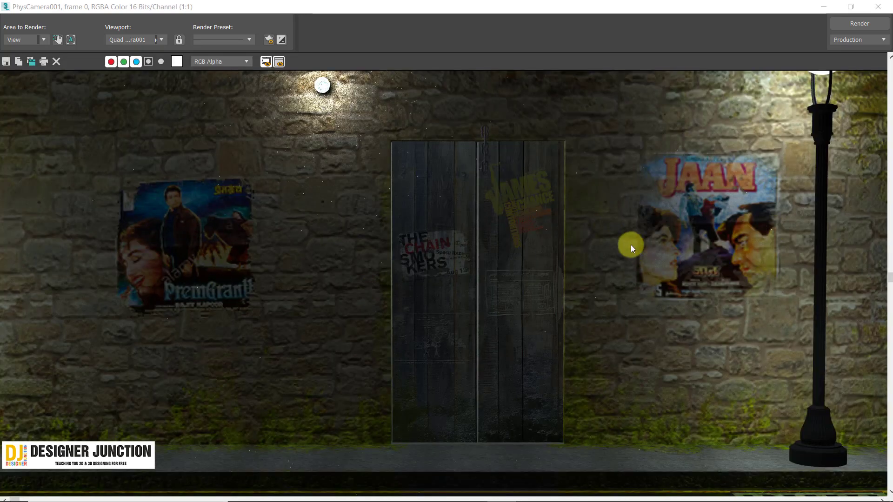
pyautogui.scroll(-2, 791, 274)
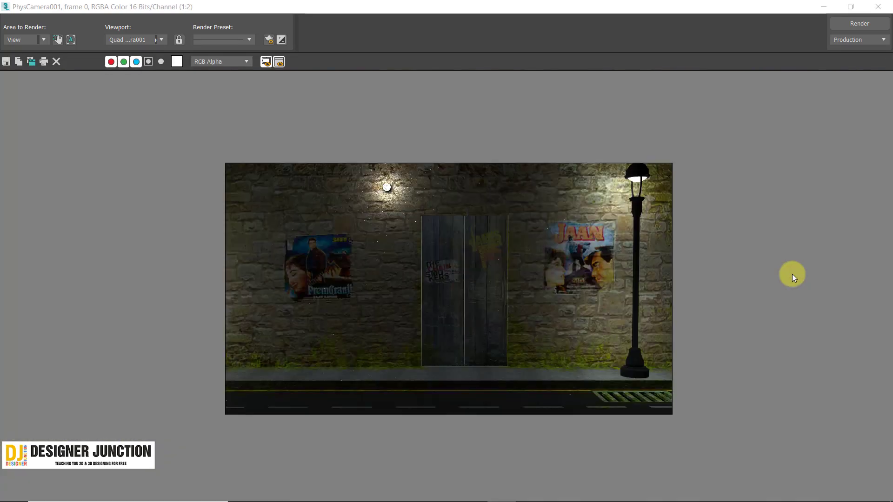
pyautogui.scroll(2, 569, 289)
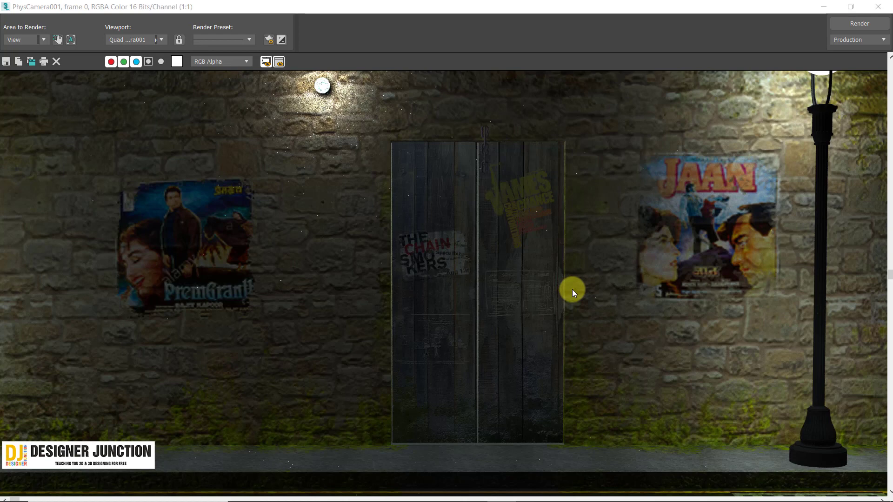
pyautogui.scroll(-1, 744, 261)
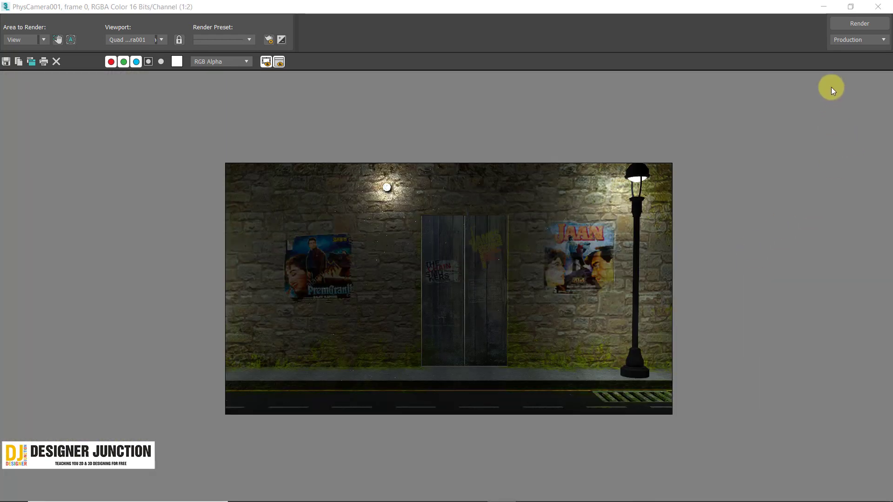
pyautogui.click(881, 9)
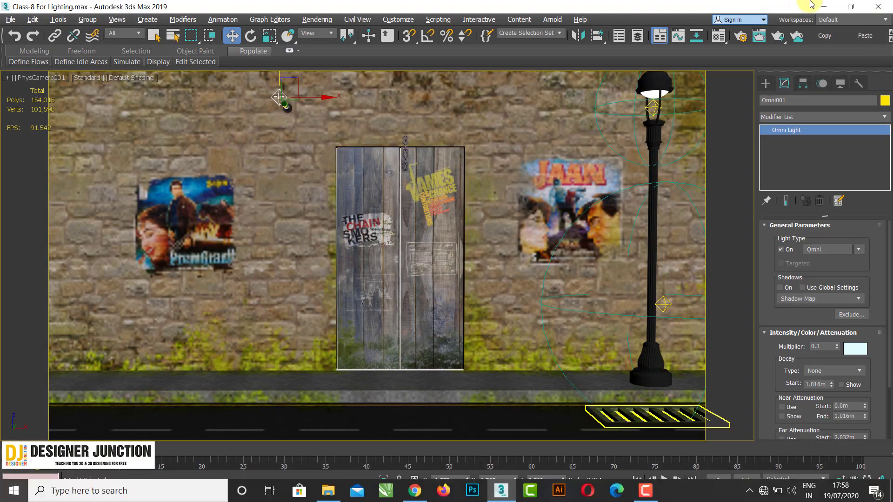
# Step: Open UVW-1.psd from Texturing > Class-3 in Photoshop, then open the JPEG texture folder
pyautogui.click(316, 498)
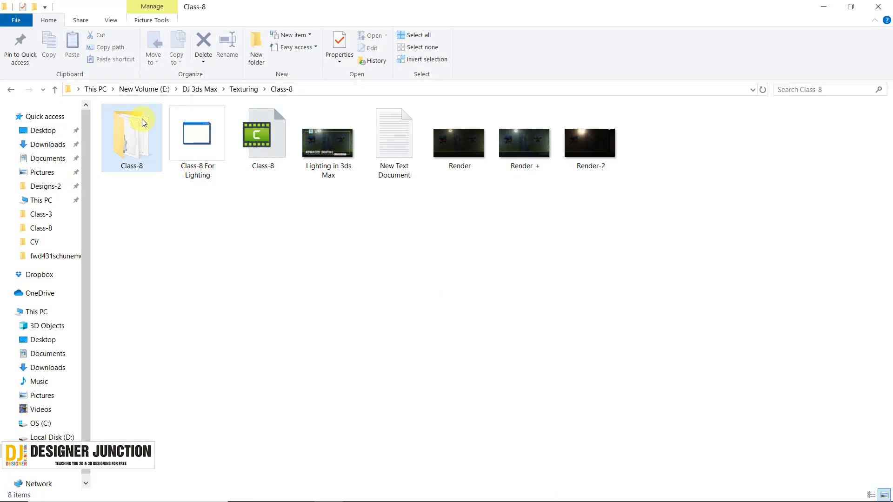
pyautogui.click(244, 89)
pyautogui.doubleClick(126, 136)
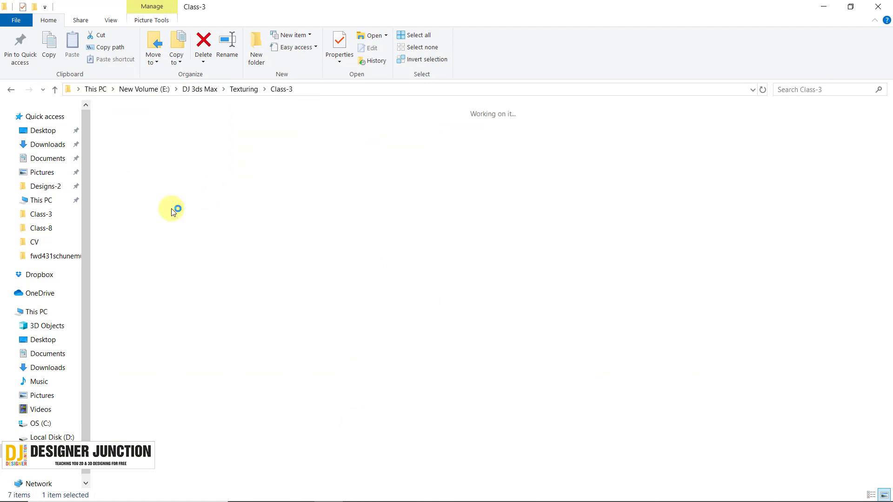
pyautogui.click(124, 136)
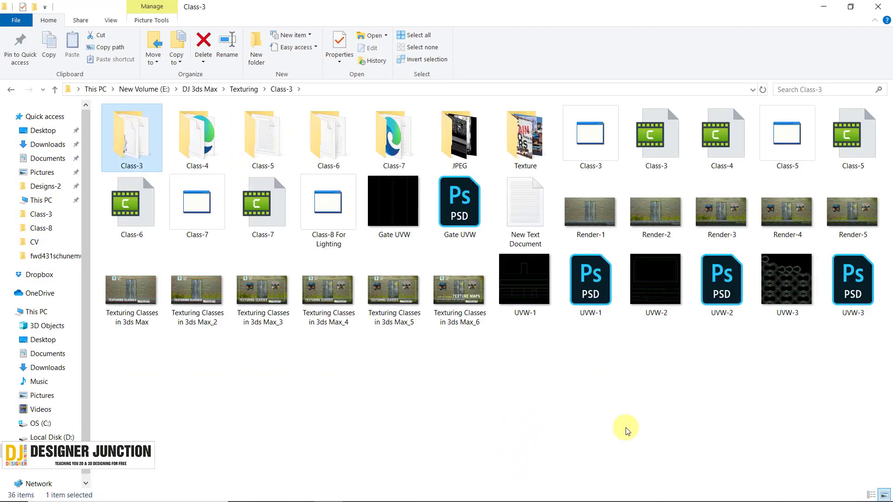
pyautogui.click(593, 265)
pyautogui.doubleClick(593, 263)
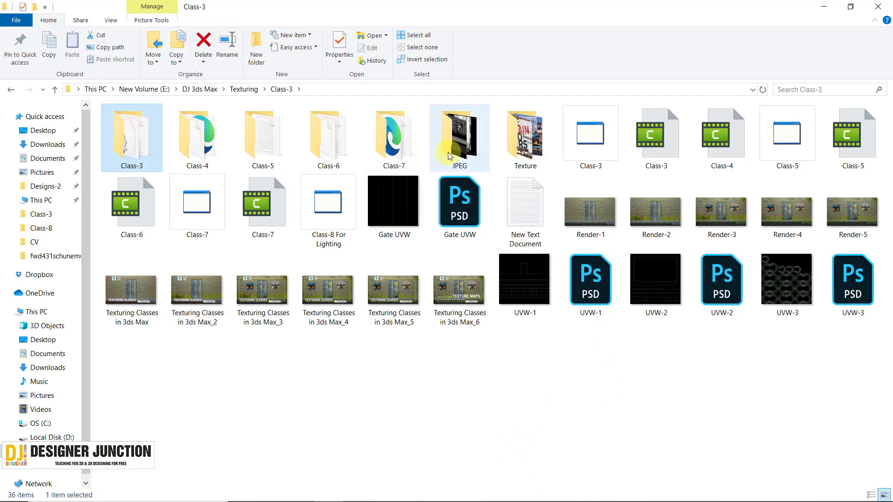
pyautogui.doubleClick(469, 139)
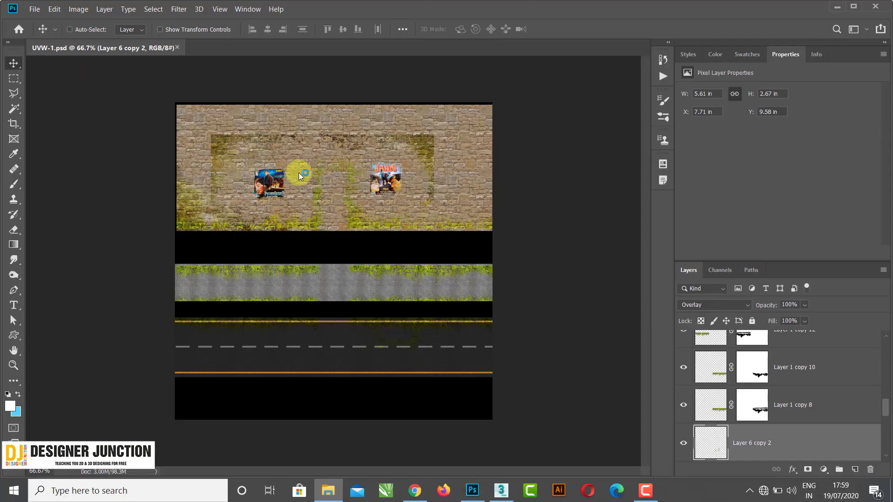
# Step: Close UVW-1.psd, minimize Photoshop and drag UVW-1 Bump from the JPEG folder onto Photoshop
pyautogui.keyDown('alt'); pyautogui.scroll(3, 288, 167); pyautogui.keyUp('alt')
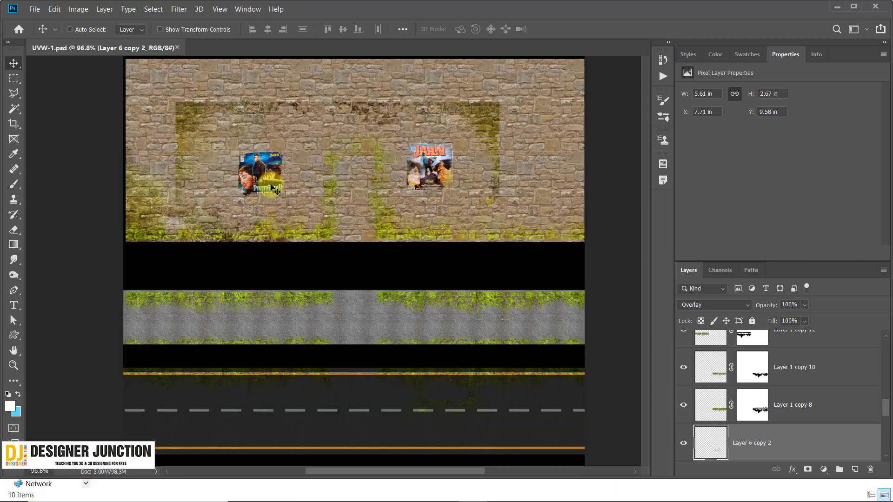
pyautogui.keyDown('alt'); pyautogui.scroll(7, 280, 162); pyautogui.keyUp('alt')
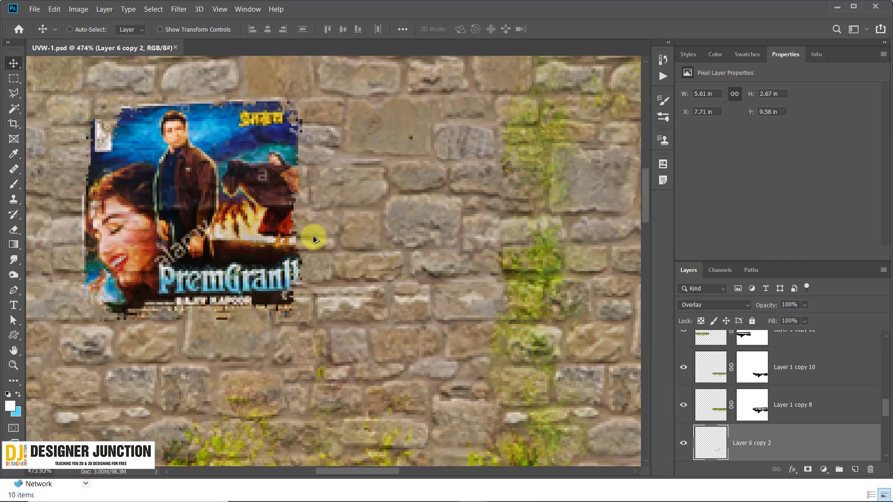
pyautogui.keyDown('alt'); pyautogui.scroll(-6, 314, 239); pyautogui.keyUp('alt')
pyautogui.keyDown('alt'); pyautogui.scroll(-3, 314, 240); pyautogui.keyUp('alt')
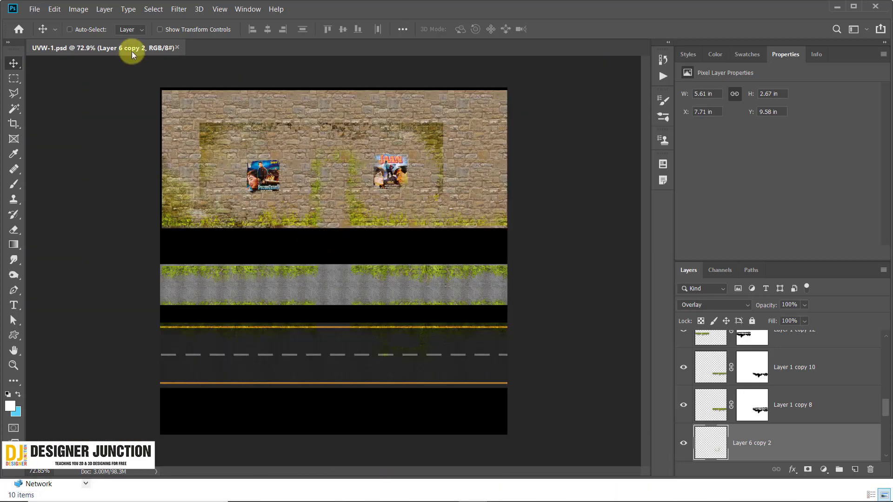
pyautogui.click(177, 47)
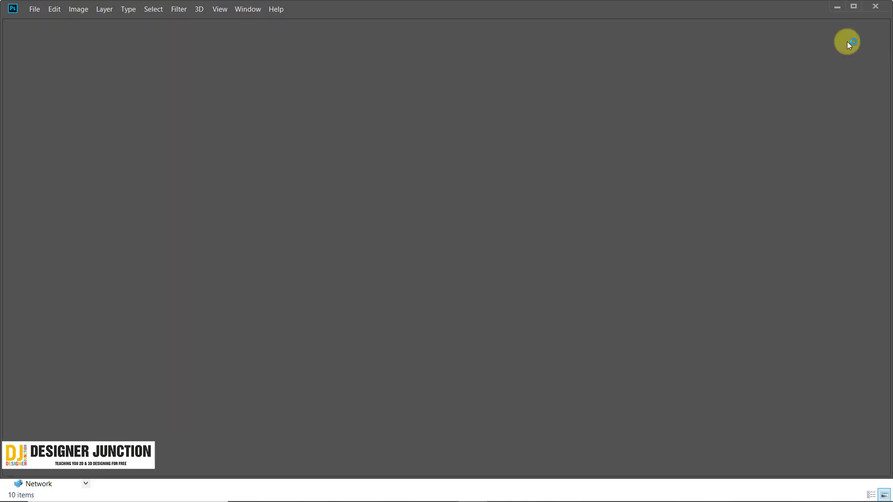
pyautogui.click(842, 6)
pyautogui.click(119, 121)
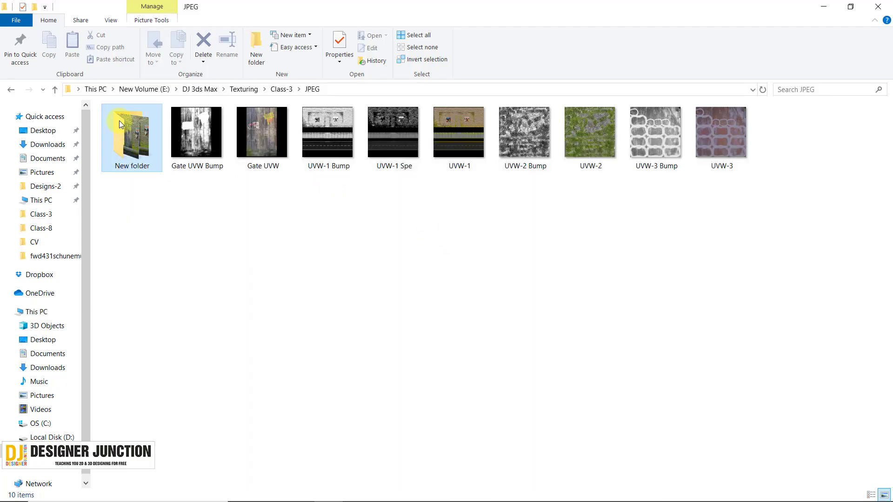
pyautogui.click(321, 116)
pyautogui.moveTo(315, 129)
pyautogui.mouseDown()
pyautogui.moveTo(494, 501)
pyautogui.moveTo(459, 36)
pyautogui.mouseUp()
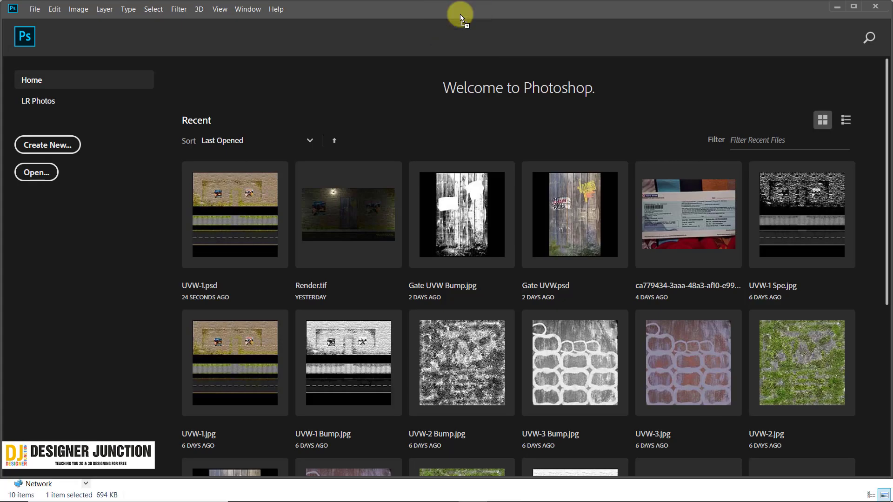
# Step: Open UVW-1 Bump in Photoshop and zoom to view the posters
pyautogui.moveTo(458, 36); pyautogui.dragTo(460, 28)
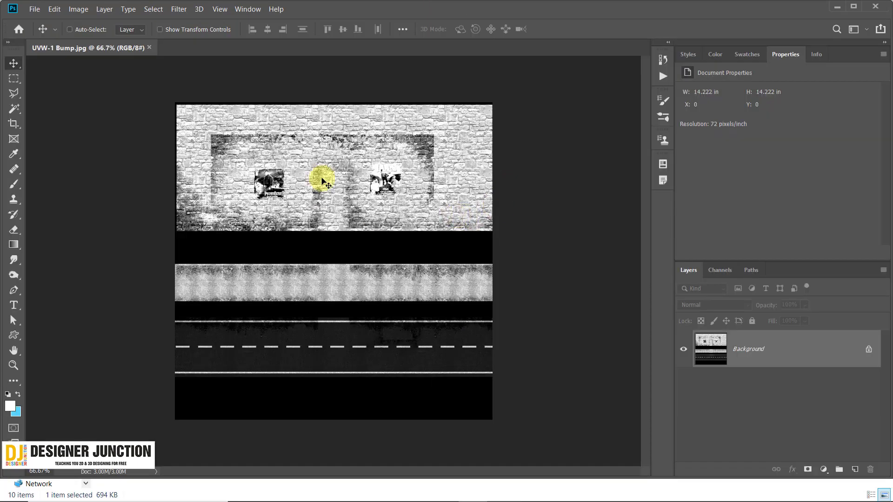
pyautogui.keyDown('alt'); pyautogui.scroll(2, 322, 181); pyautogui.keyUp('alt')
pyautogui.keyDown('alt'); pyautogui.scroll(1, 294, 149); pyautogui.keyUp('alt')
pyautogui.keyDown('alt'); pyautogui.scroll(3, 290, 182); pyautogui.keyUp('alt')
pyautogui.keyDown('alt'); pyautogui.scroll(2, 78, 132); pyautogui.keyUp('alt')
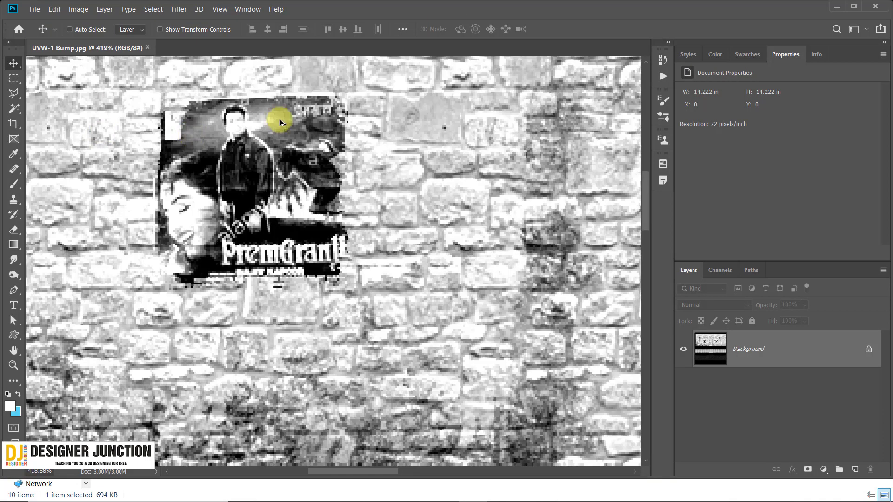
pyautogui.keyDown('alt'); pyautogui.scroll(-4, 299, 175); pyautogui.keyUp('alt')
pyautogui.keyDown('alt'); pyautogui.scroll(-2, 279, 183); pyautogui.keyUp('alt')
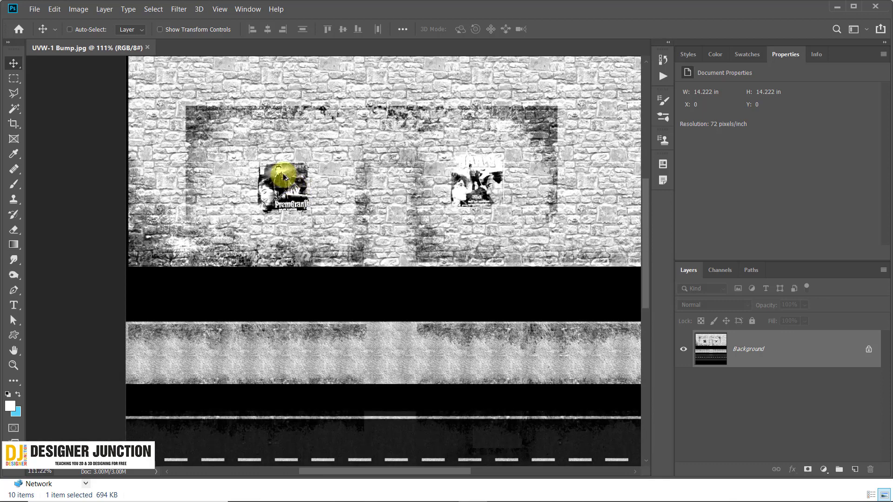
pyautogui.keyDown('alt'); pyautogui.scroll(5, 267, 184); pyautogui.keyUp('alt')
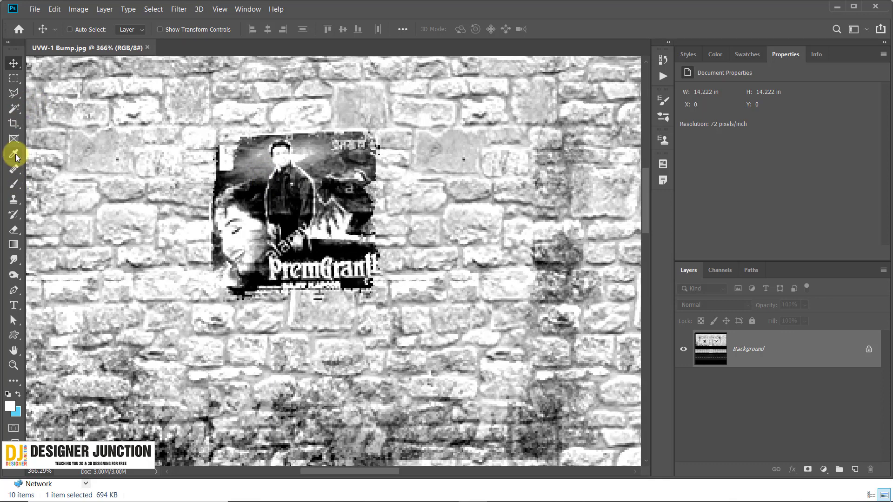
# Step: Choose the Brush tool with a white foreground colour and a smaller brush size
pyautogui.click(15, 184)
pyautogui.click(13, 78)
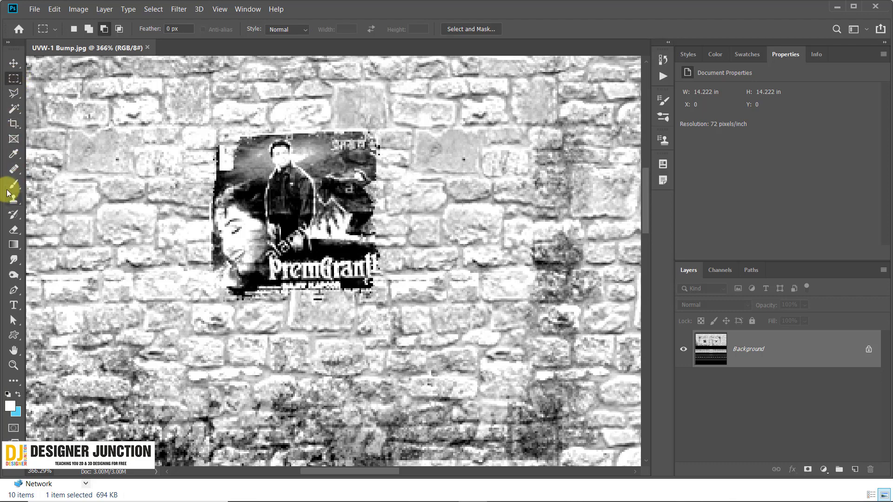
pyautogui.click(13, 187)
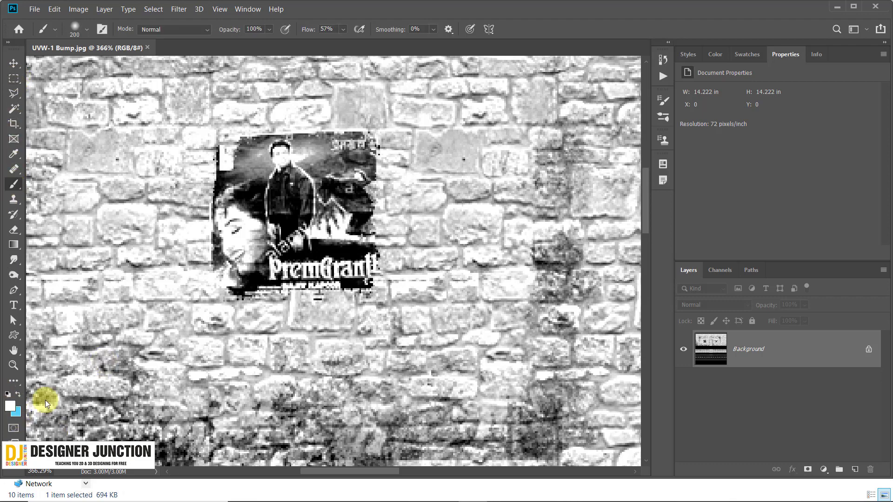
pyautogui.click(10, 405)
pyautogui.click(834, 58)
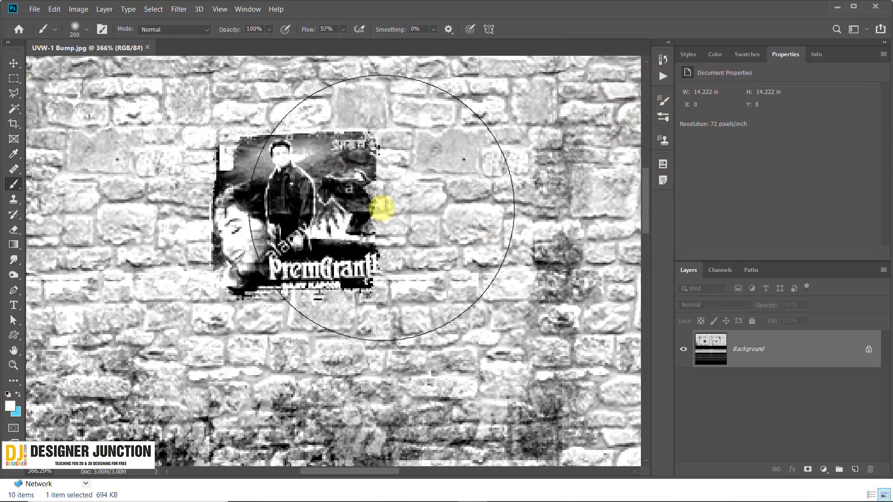
pyautogui.press('[')
pyautogui.press('[')
pyautogui.press('[')
pyautogui.press('[')
pyautogui.press('[')
pyautogui.press('[')
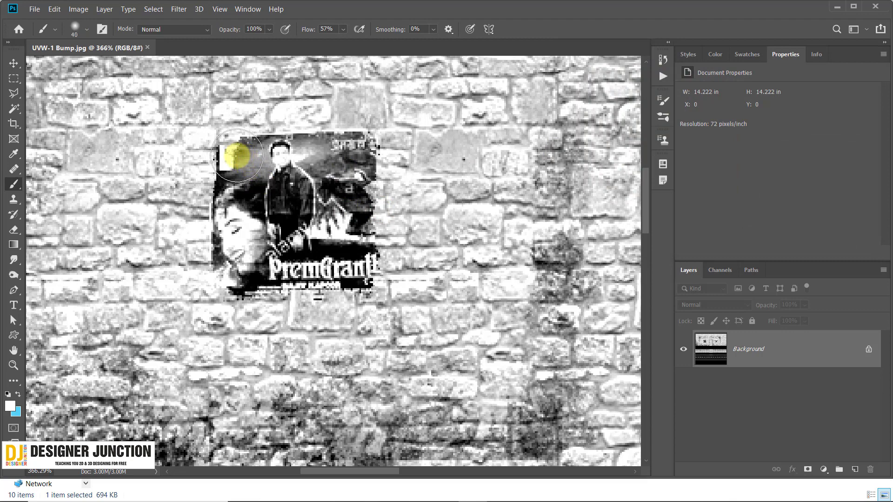
# Step: Paint the PremGranti poster solid white, covering faces, dark band and lettering
pyautogui.moveTo(223, 147); pyautogui.dragTo(276, 156)
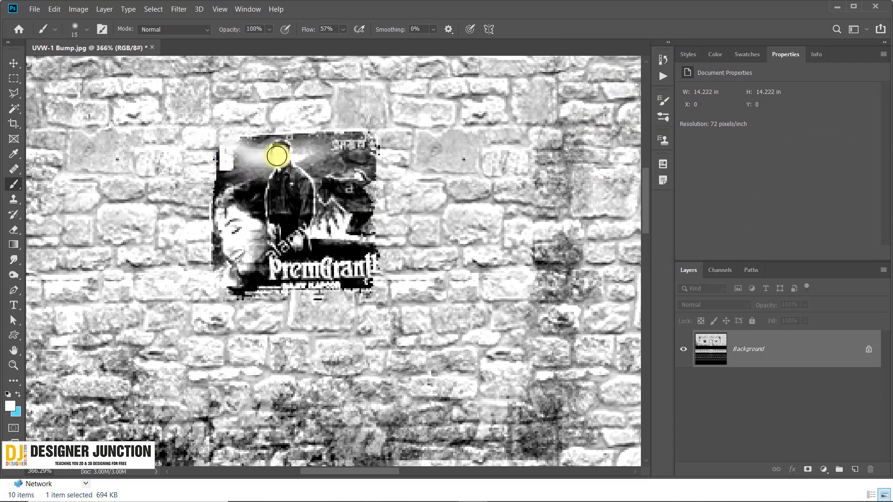
pyautogui.moveTo(223, 144)
pyautogui.mouseDown()
pyautogui.moveTo(357, 144)
pyautogui.moveTo(355, 201)
pyautogui.moveTo(325, 241)
pyautogui.moveTo(247, 184)
pyautogui.moveTo(296, 165)
pyautogui.mouseUp()
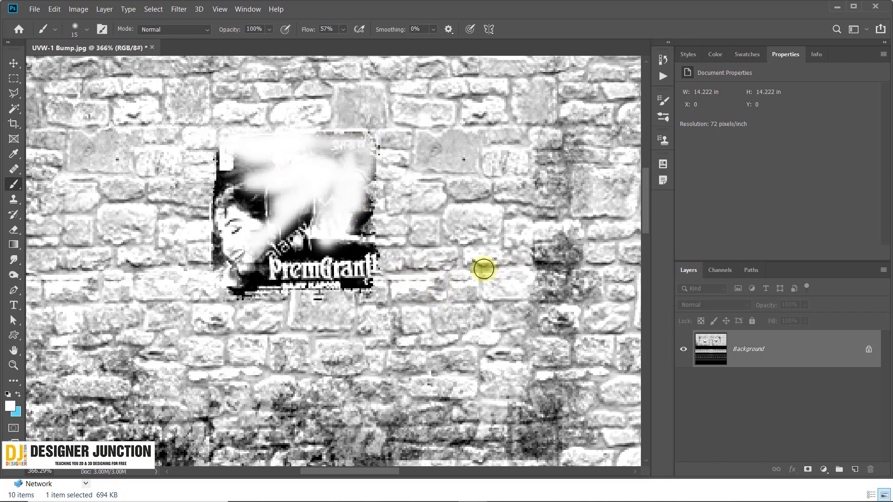
pyautogui.moveTo(284, 223)
pyautogui.mouseDown()
pyautogui.moveTo(271, 243)
pyautogui.moveTo(231, 183)
pyautogui.moveTo(227, 146)
pyautogui.moveTo(222, 284)
pyautogui.moveTo(359, 283)
pyautogui.moveTo(367, 154)
pyautogui.moveTo(299, 144)
pyautogui.moveTo(361, 139)
pyautogui.moveTo(339, 156)
pyautogui.mouseUp()
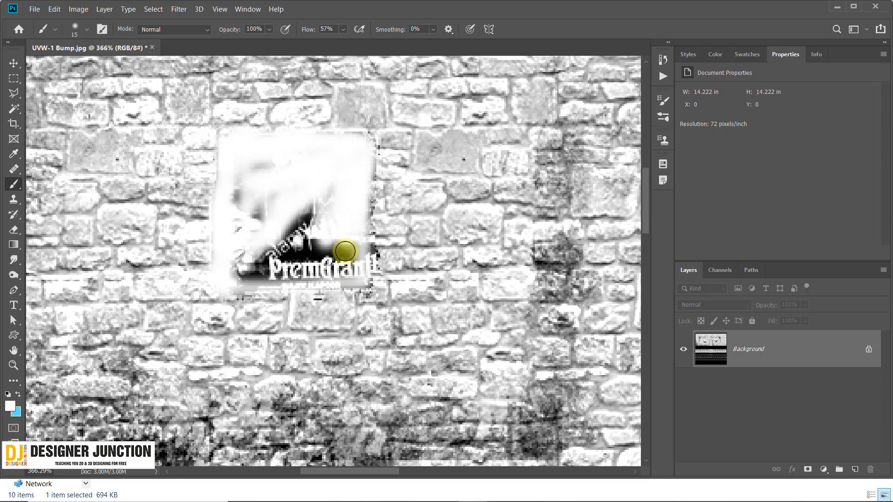
pyautogui.moveTo(344, 252)
pyautogui.mouseDown()
pyautogui.moveTo(358, 236)
pyautogui.moveTo(243, 264)
pyautogui.moveTo(278, 241)
pyautogui.moveTo(296, 201)
pyautogui.moveTo(289, 186)
pyautogui.moveTo(332, 215)
pyautogui.moveTo(319, 237)
pyautogui.moveTo(244, 174)
pyautogui.moveTo(229, 199)
pyautogui.moveTo(270, 186)
pyautogui.moveTo(231, 249)
pyautogui.moveTo(225, 279)
pyautogui.moveTo(339, 269)
pyautogui.moveTo(317, 274)
pyautogui.mouseUp()
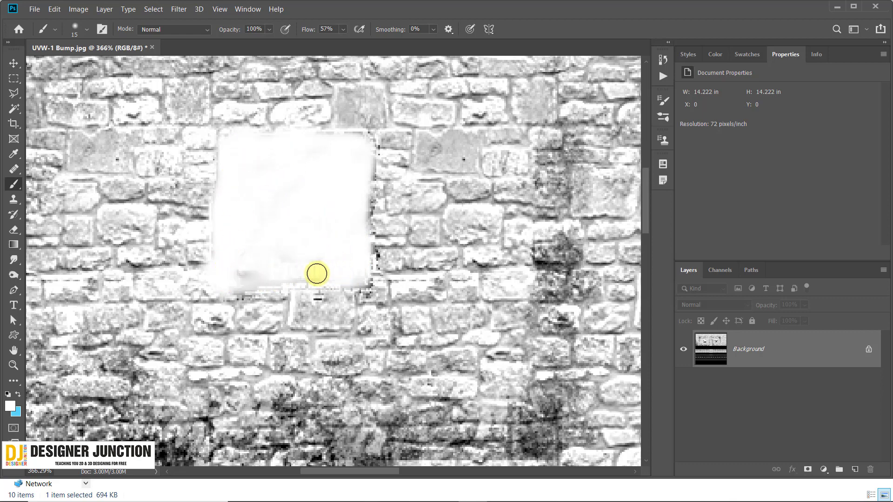
pyautogui.moveTo(231, 275)
pyautogui.mouseDown()
pyautogui.moveTo(331, 253)
pyautogui.moveTo(301, 169)
pyautogui.moveTo(273, 156)
pyautogui.moveTo(239, 176)
pyautogui.moveTo(227, 142)
pyautogui.moveTo(329, 153)
pyautogui.moveTo(356, 139)
pyautogui.moveTo(346, 146)
pyautogui.moveTo(349, 247)
pyautogui.moveTo(285, 280)
pyautogui.moveTo(239, 283)
pyautogui.moveTo(351, 275)
pyautogui.moveTo(353, 190)
pyautogui.moveTo(361, 203)
pyautogui.mouseUp()
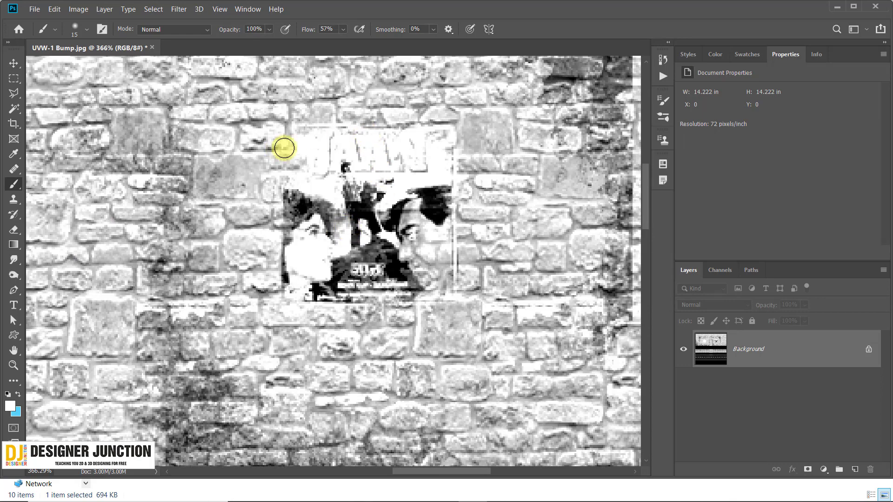
# Step: Paint the JAAN poster white, then return to the Move tool
pyautogui.moveTo(289, 134); pyautogui.dragTo(415, 132)
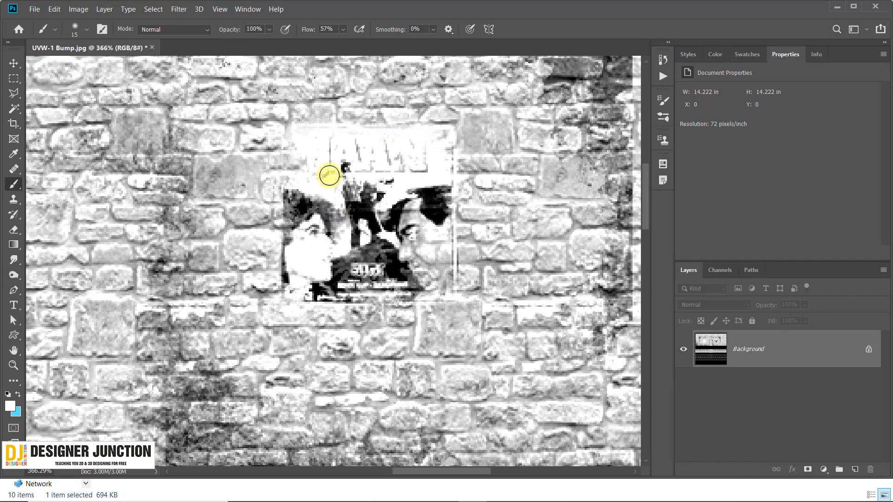
pyautogui.moveTo(329, 175)
pyautogui.mouseDown()
pyautogui.moveTo(329, 144)
pyautogui.moveTo(361, 184)
pyautogui.moveTo(351, 180)
pyautogui.moveTo(380, 189)
pyautogui.moveTo(419, 183)
pyautogui.moveTo(397, 225)
pyautogui.moveTo(354, 179)
pyautogui.moveTo(344, 254)
pyautogui.moveTo(309, 240)
pyautogui.moveTo(295, 135)
pyautogui.moveTo(291, 285)
pyautogui.moveTo(395, 295)
pyautogui.moveTo(359, 265)
pyautogui.moveTo(369, 245)
pyautogui.moveTo(326, 249)
pyautogui.moveTo(333, 269)
pyautogui.moveTo(309, 192)
pyautogui.moveTo(293, 287)
pyautogui.moveTo(343, 291)
pyautogui.moveTo(447, 225)
pyautogui.moveTo(428, 225)
pyautogui.moveTo(388, 273)
pyautogui.moveTo(379, 271)
pyautogui.moveTo(404, 202)
pyautogui.moveTo(400, 275)
pyautogui.moveTo(425, 292)
pyautogui.moveTo(423, 201)
pyautogui.moveTo(440, 219)
pyautogui.moveTo(439, 277)
pyautogui.mouseUp()
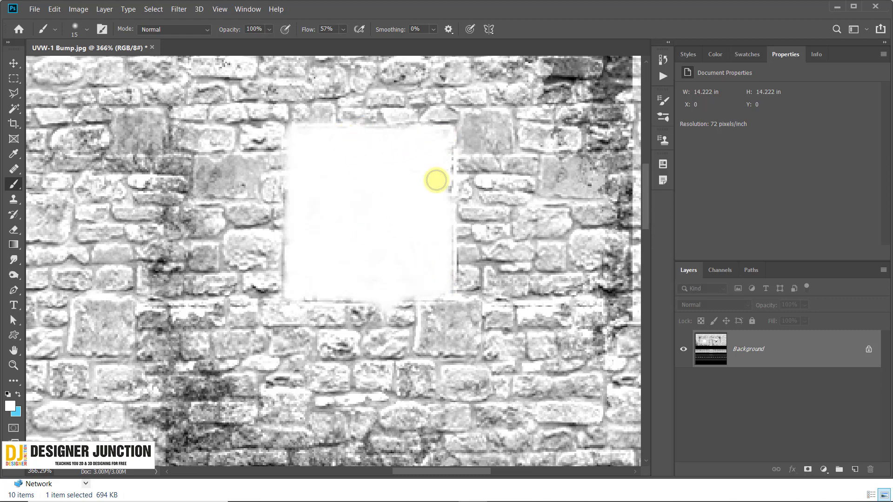
pyautogui.moveTo(434, 180)
pyautogui.mouseDown()
pyautogui.moveTo(435, 113)
pyautogui.moveTo(442, 144)
pyautogui.mouseUp()
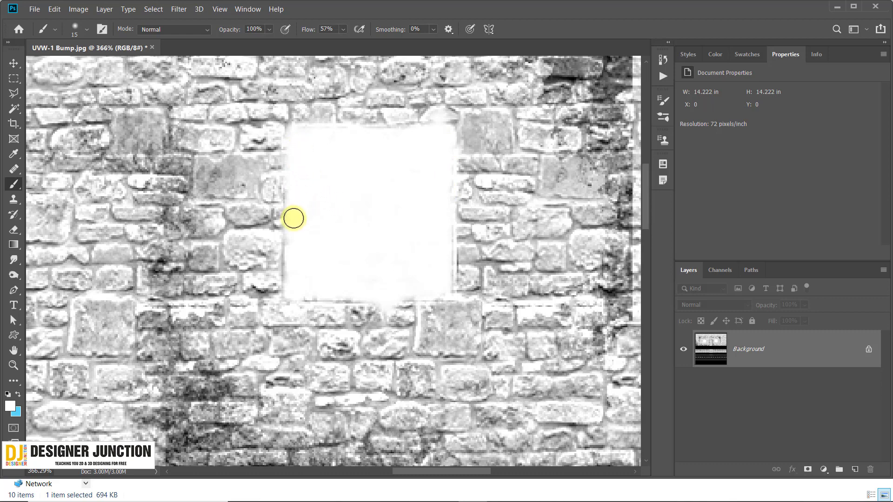
pyautogui.click(9, 61)
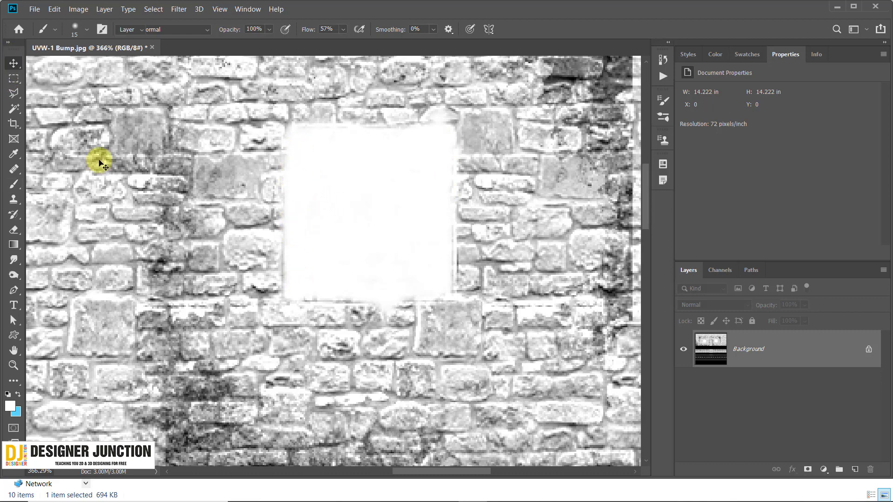
pyautogui.keyDown('alt'); pyautogui.scroll(-3, 325, 203); pyautogui.keyUp('alt')
pyautogui.keyDown('alt'); pyautogui.scroll(-3, 325, 202); pyautogui.keyUp('alt')
pyautogui.keyDown('alt'); pyautogui.scroll(-2, 317, 203); pyautogui.keyUp('alt')
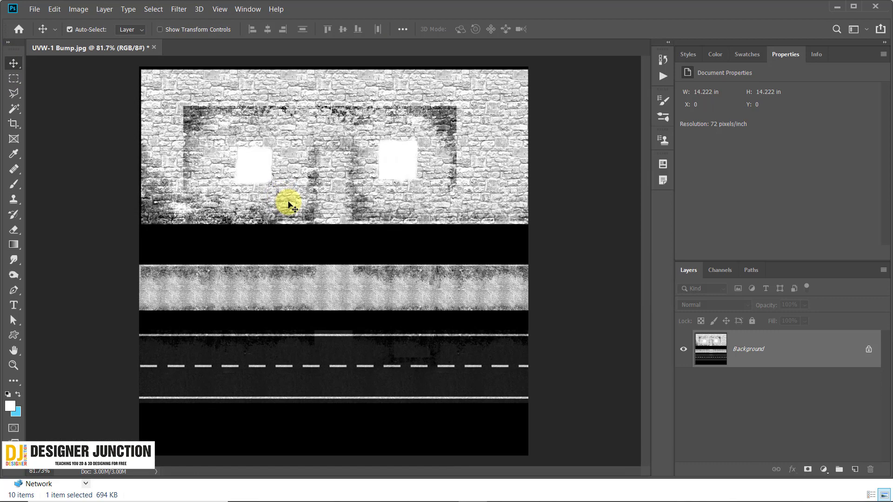
# Step: Save the bump texture, switch back to 3ds Max and start a Shift+Q test render
pyautogui.hotkey('ctrl', 's')
pyautogui.click(839, 11)
pyautogui.moveTo(499, 494)
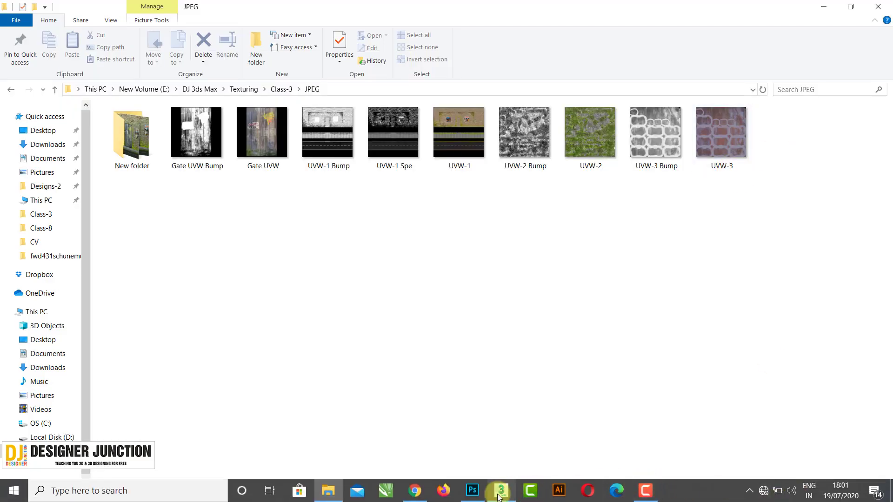
pyautogui.click(501, 491)
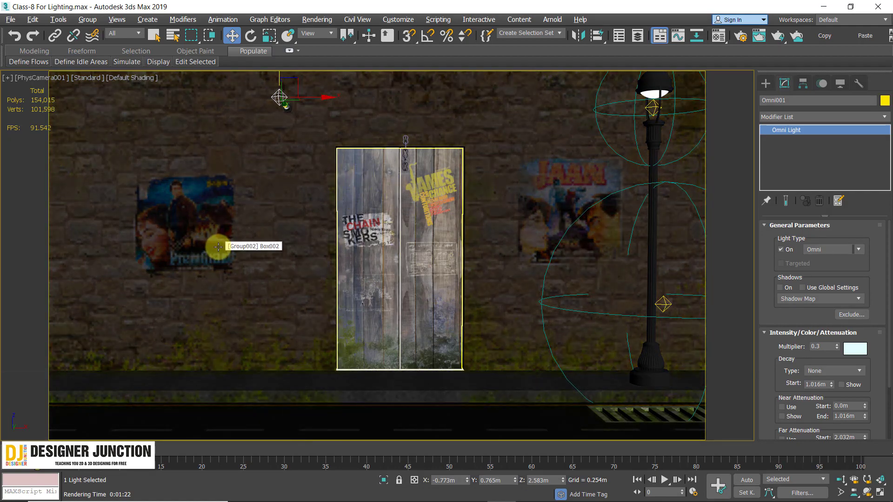
pyautogui.hotkey('shift', 'q')
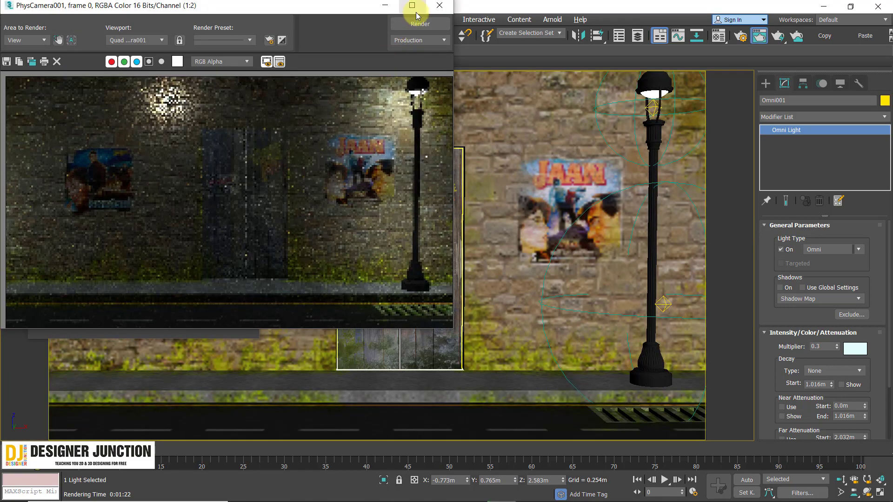
# Step: Maximize and zoom through the door-and-wall render, then restore the window and centre it
pyautogui.click(413, 6)
pyautogui.scroll(1, 646, 245)
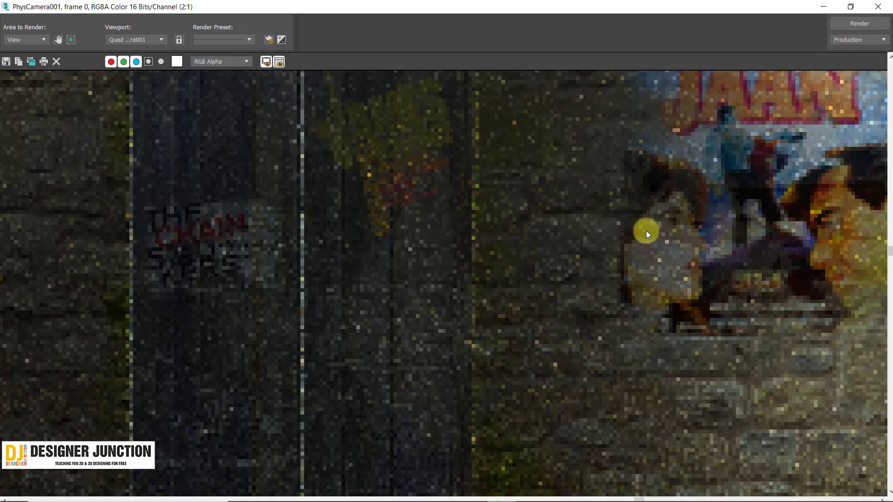
pyautogui.scroll(1, 864, 204)
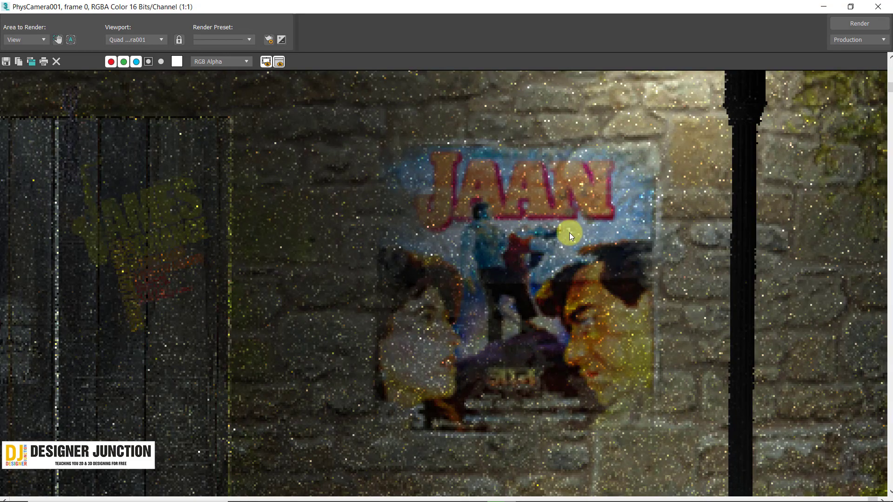
pyautogui.scroll(-1, 576, 226)
pyautogui.scroll(-1, 327, 231)
pyautogui.scroll(1, 302, 242)
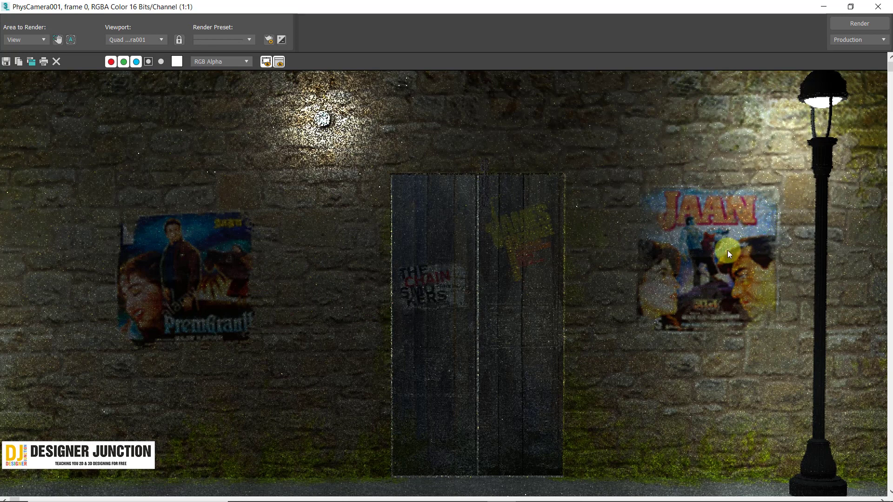
pyautogui.scroll(-1, 814, 75)
pyautogui.scroll(1, 527, 290)
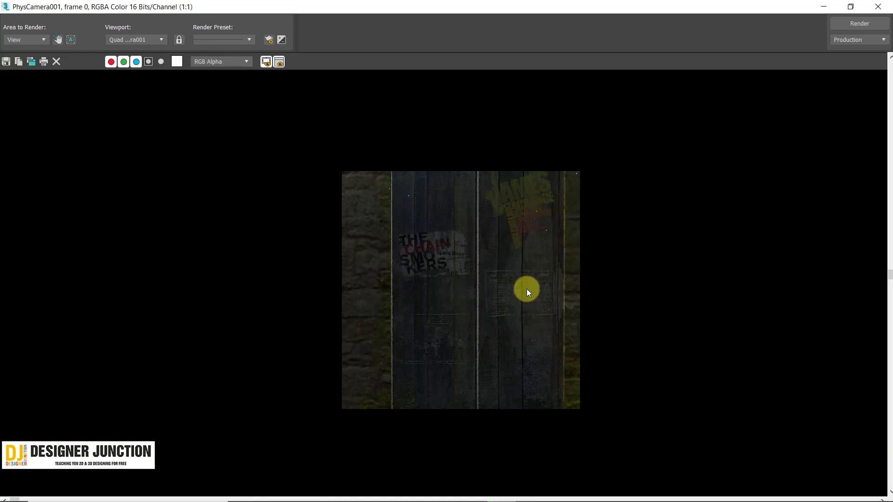
pyautogui.scroll(1, 361, 214)
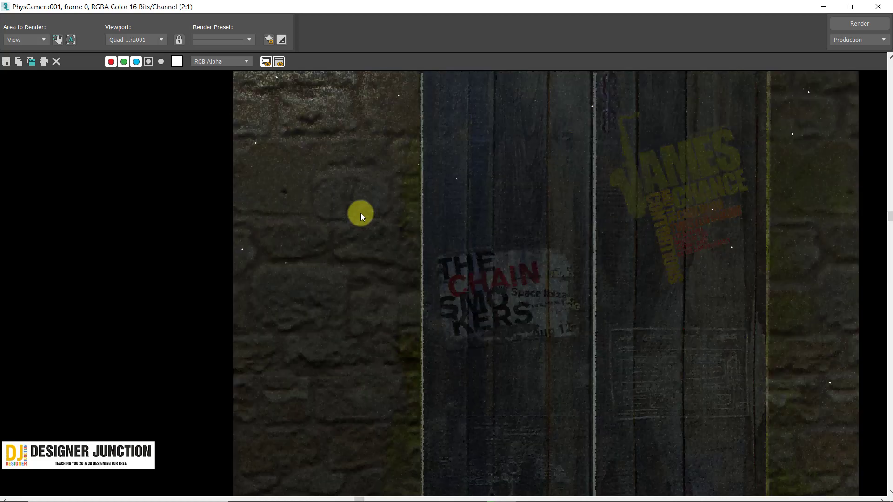
pyautogui.scroll(-1, 361, 213)
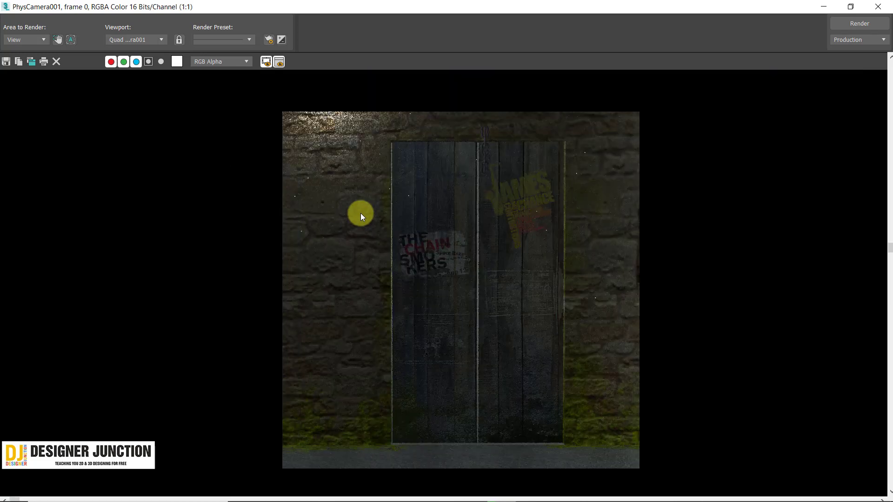
pyautogui.scroll(-1, 320, 183)
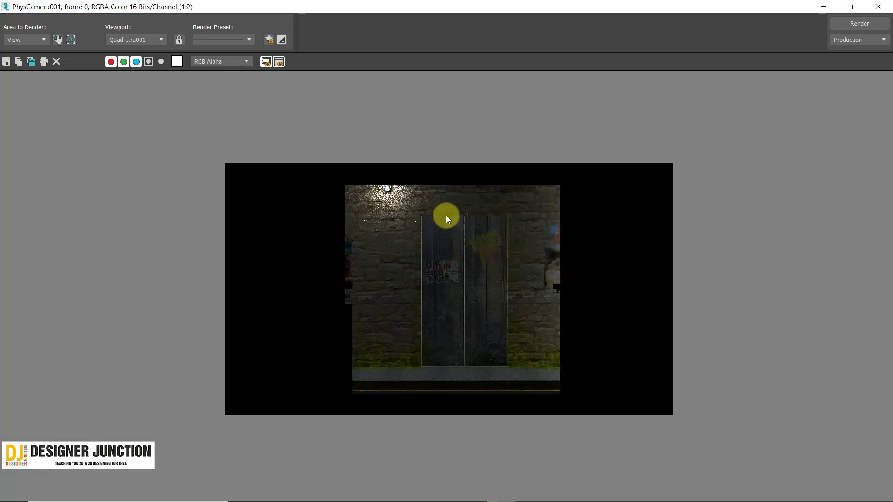
pyautogui.scroll(1, 446, 216)
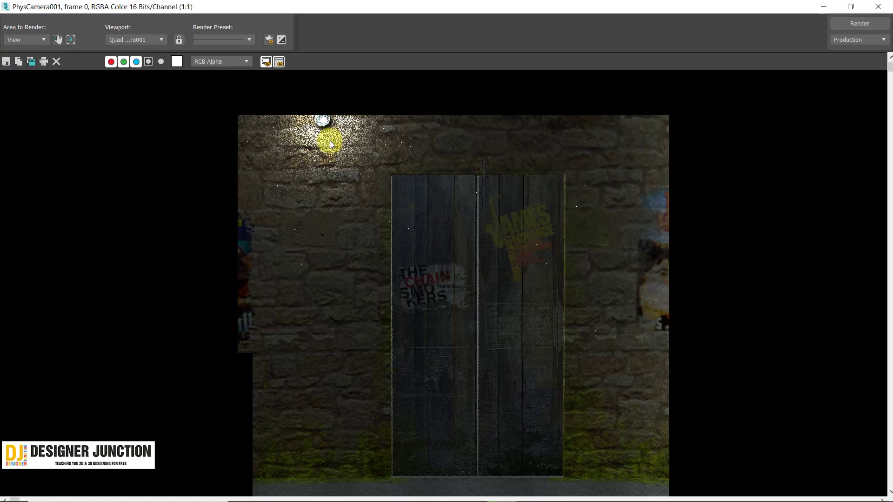
pyautogui.click(855, 10)
pyautogui.moveTo(239, 42); pyautogui.dragTo(426, 103)
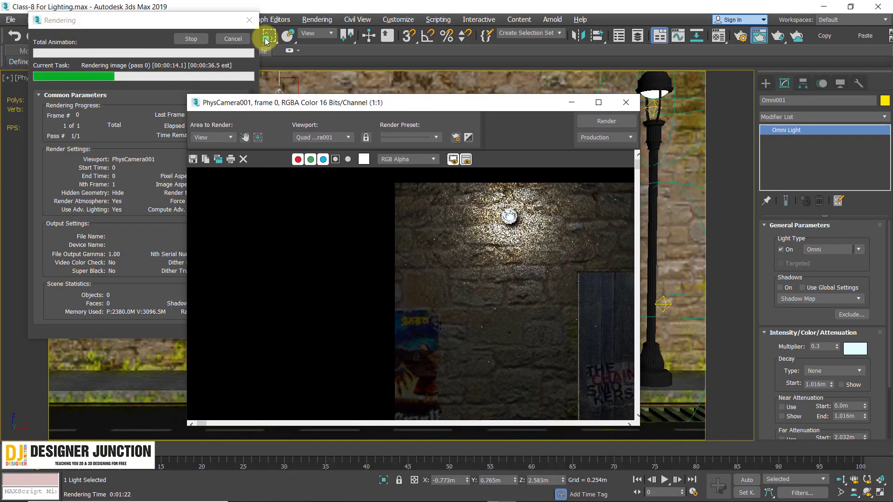
# Step: Open the Compact Material Editor and select the 07 - Default physical material
pyautogui.click(721, 40)
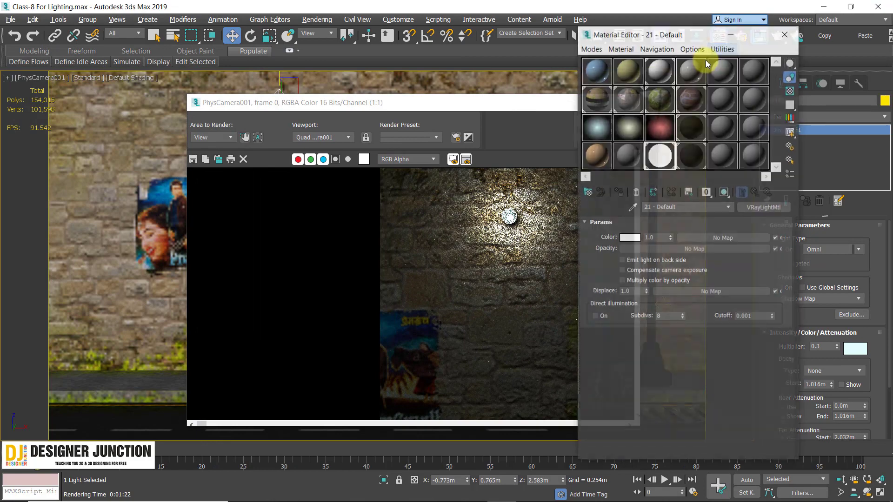
pyautogui.click(664, 150)
pyautogui.click(588, 94)
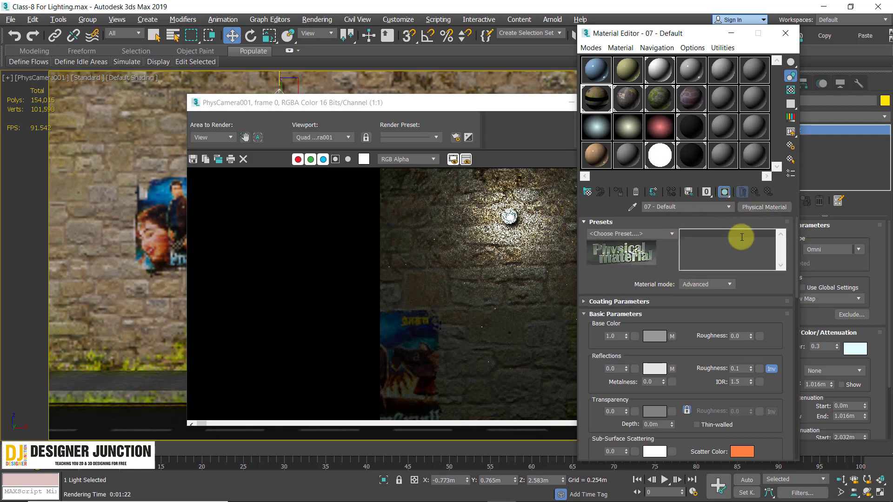
# Step: Cut the texture map out of the material's Base Color slot
pyautogui.rightClick(765, 210)
pyautogui.click(711, 314)
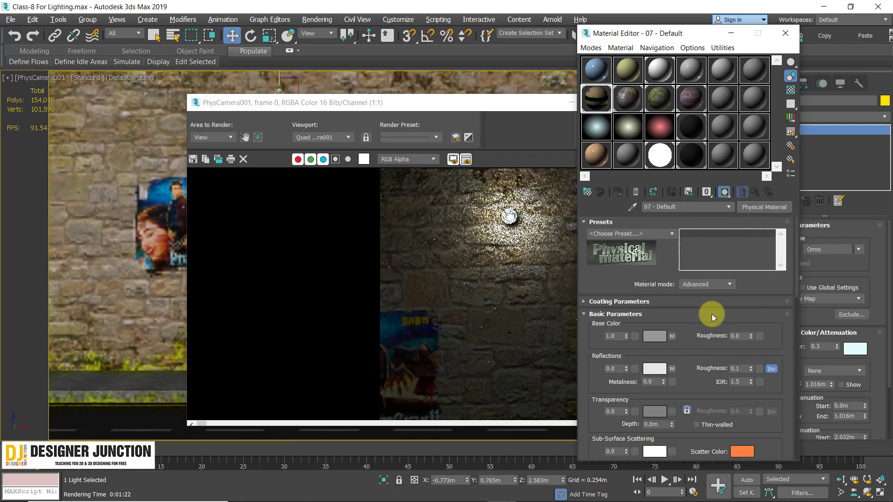
pyautogui.rightClick(672, 337)
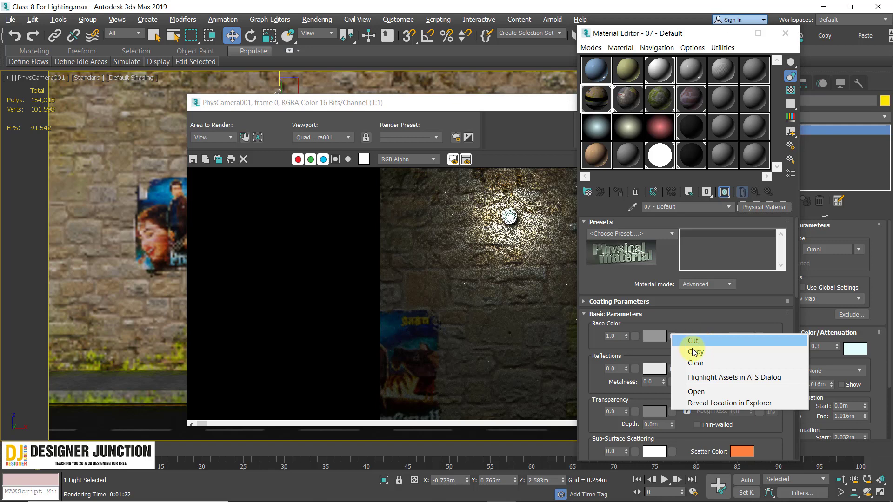
pyautogui.click(665, 257)
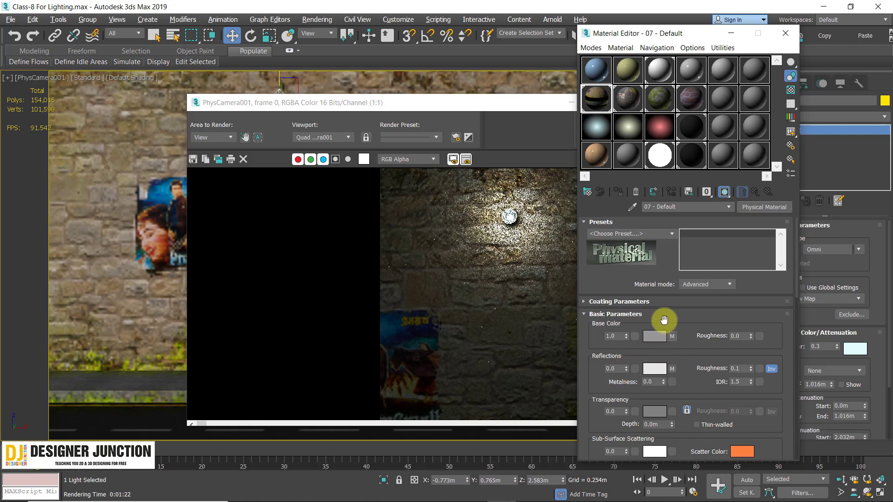
pyautogui.rightClick(673, 334)
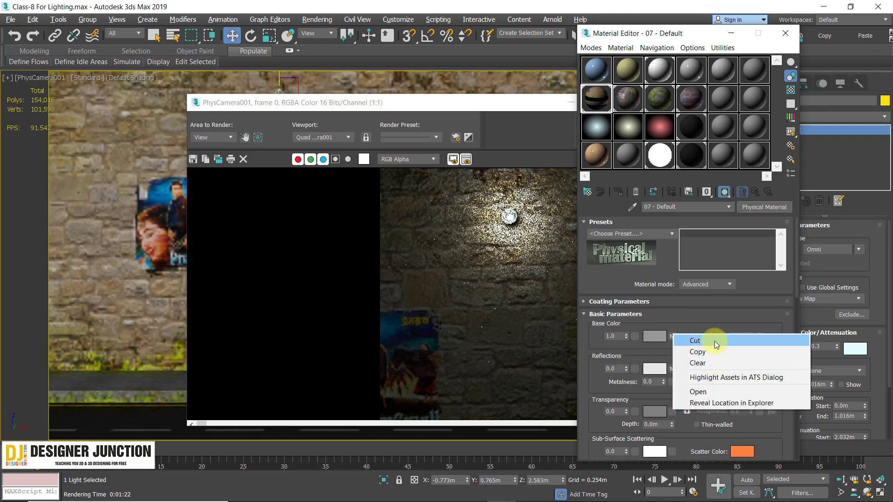
pyautogui.click(714, 342)
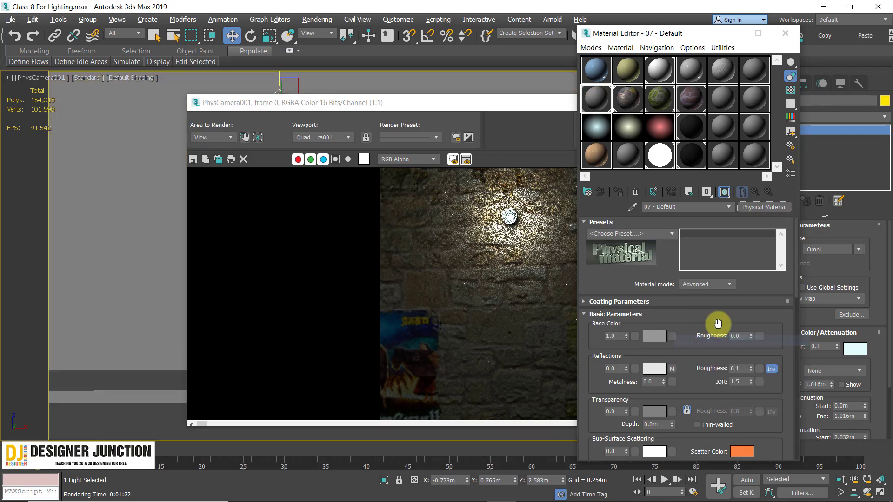
# Step: Change 07 - Default from Physical Material to VRayMtl via the Material/Map Browser
pyautogui.click(750, 205)
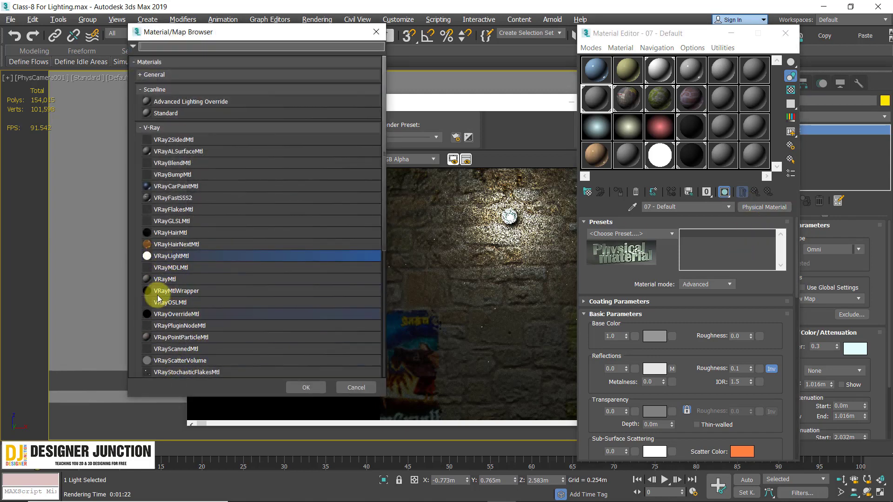
pyautogui.click(163, 281)
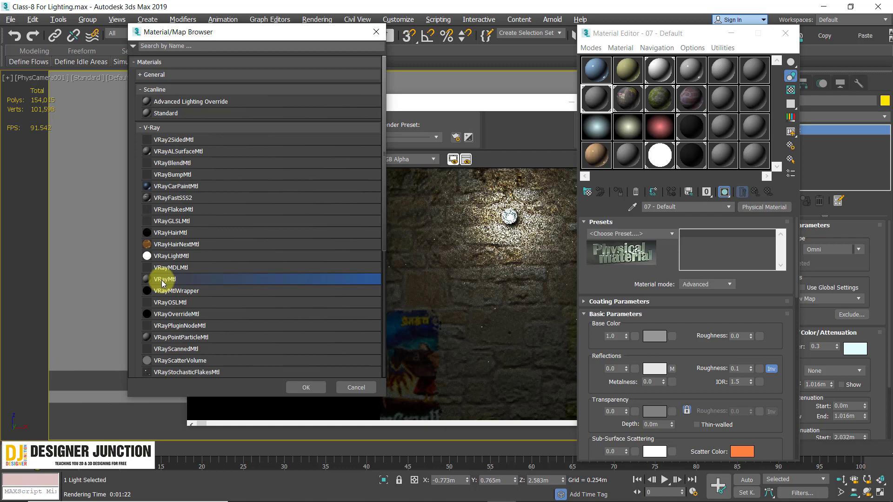
pyautogui.doubleClick(163, 279)
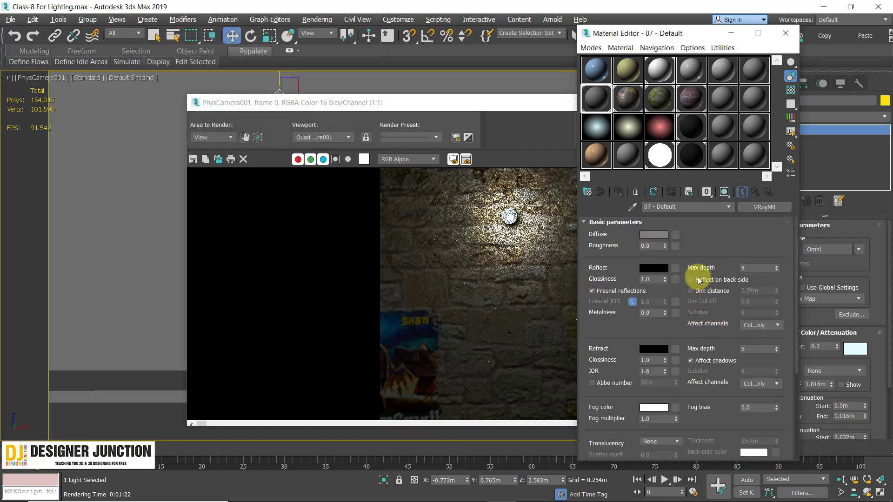
# Step: Paste the cut texture into both the Diffuse and Reflect map slots
pyautogui.rightClick(676, 234)
pyautogui.click(719, 242)
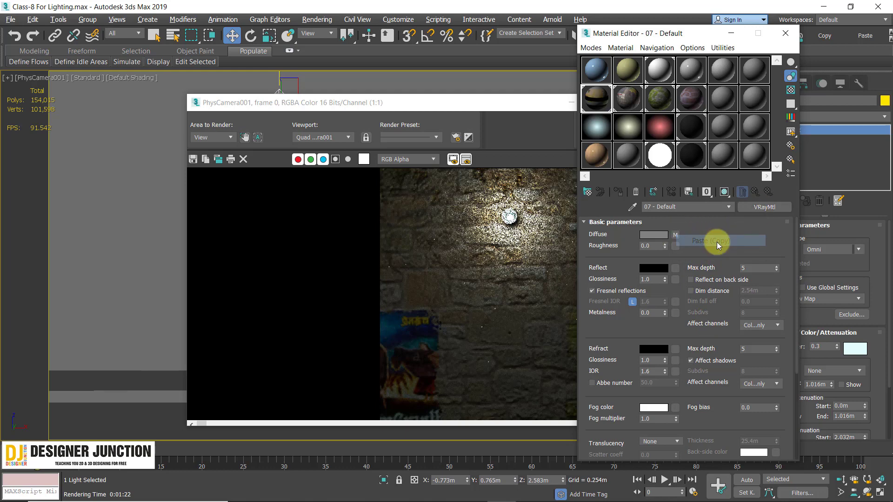
pyautogui.rightClick(677, 269)
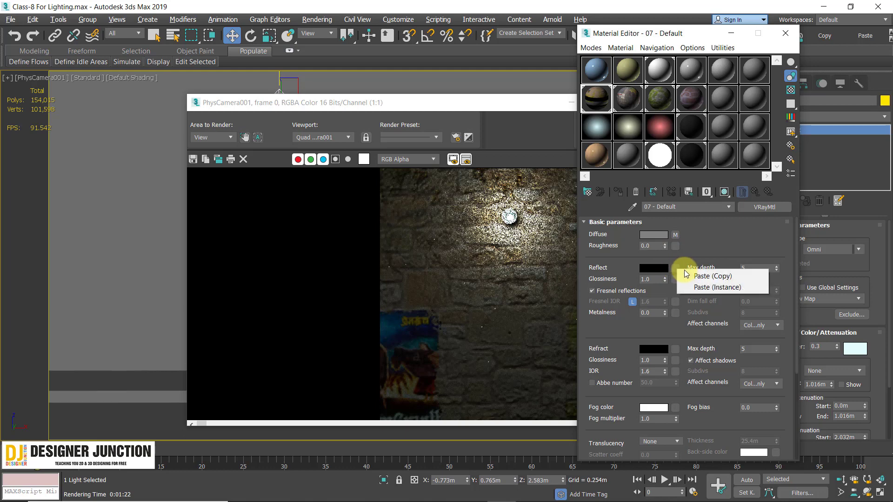
pyautogui.click(717, 275)
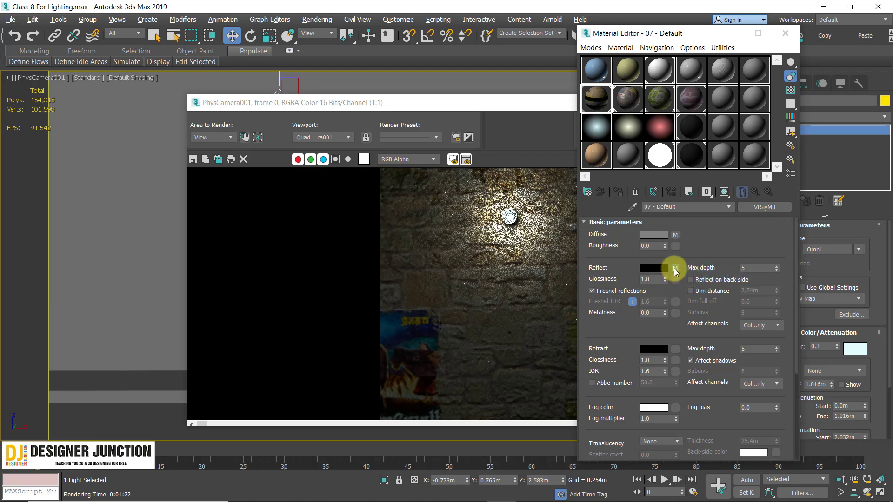
# Step: Swap the Reflect bitmap to UVW-1 Spe.jpg and show it shaded in the viewport
pyautogui.click(676, 268)
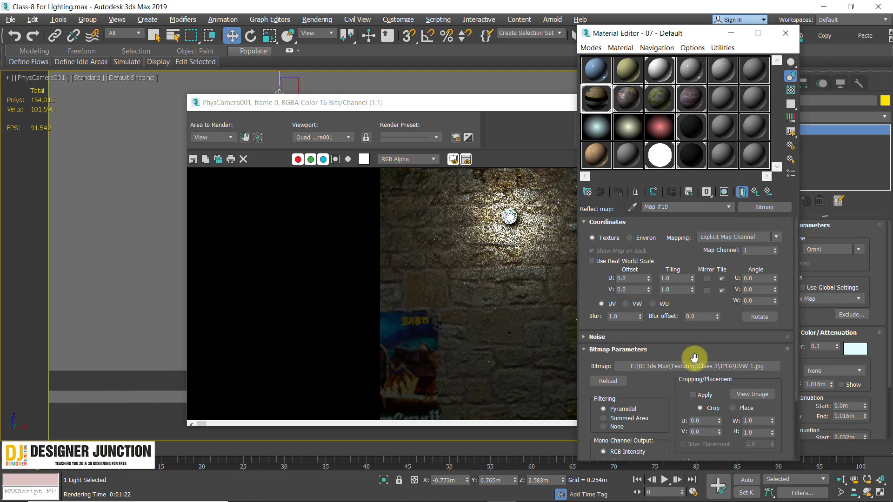
pyautogui.click(696, 366)
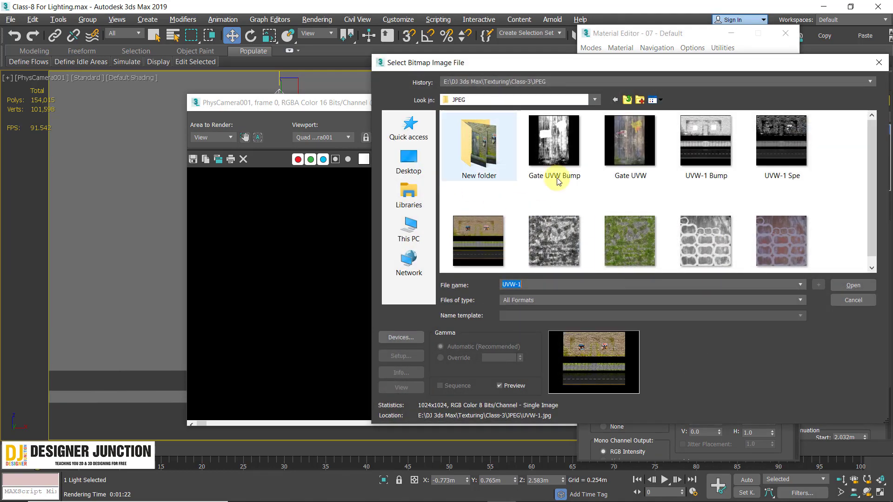
pyautogui.click(782, 135)
pyautogui.doubleClick(781, 135)
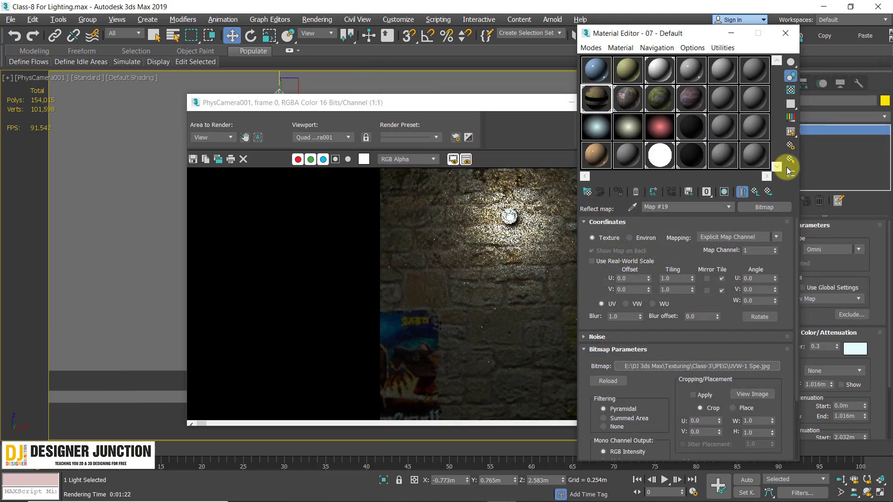
pyautogui.click(755, 192)
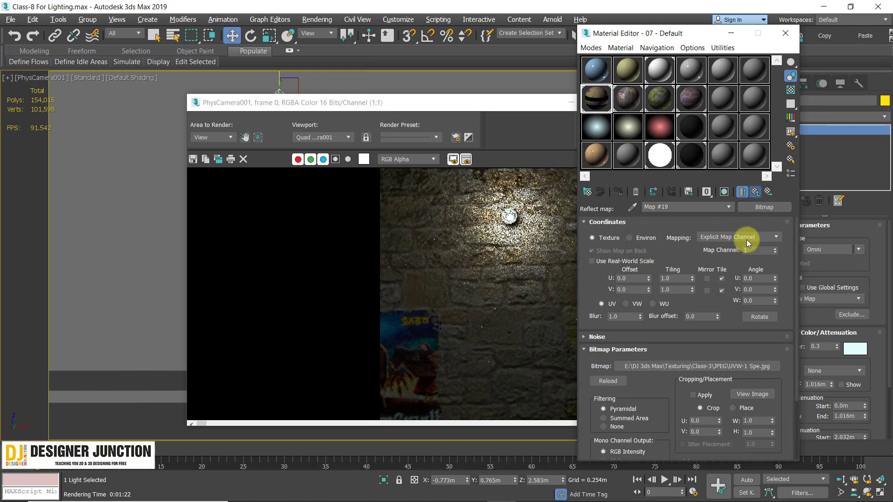
pyautogui.press('Up')
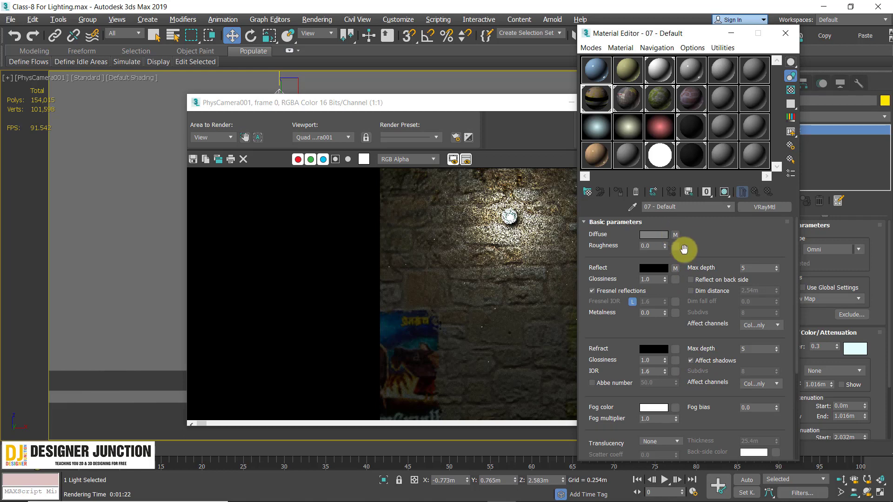
# Step: Set the Diffuse bitmap to UVW-1.jpg and return to the material's parameters
pyautogui.moveTo(676, 235); pyautogui.dragTo(675, 239)
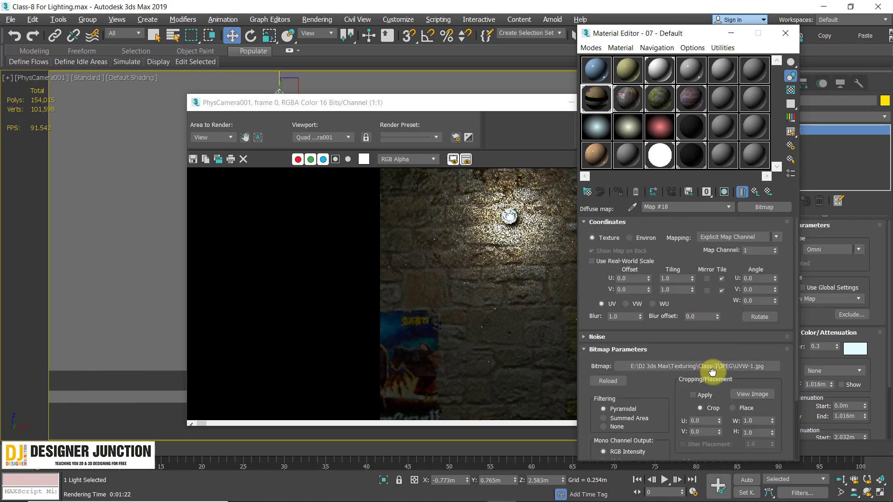
pyautogui.click(712, 367)
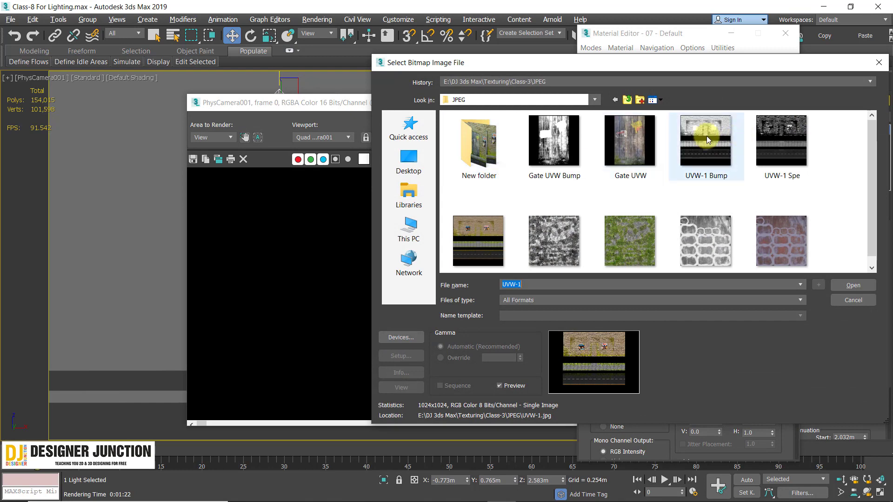
pyautogui.scroll(-1, 782, 196)
pyautogui.click(470, 219)
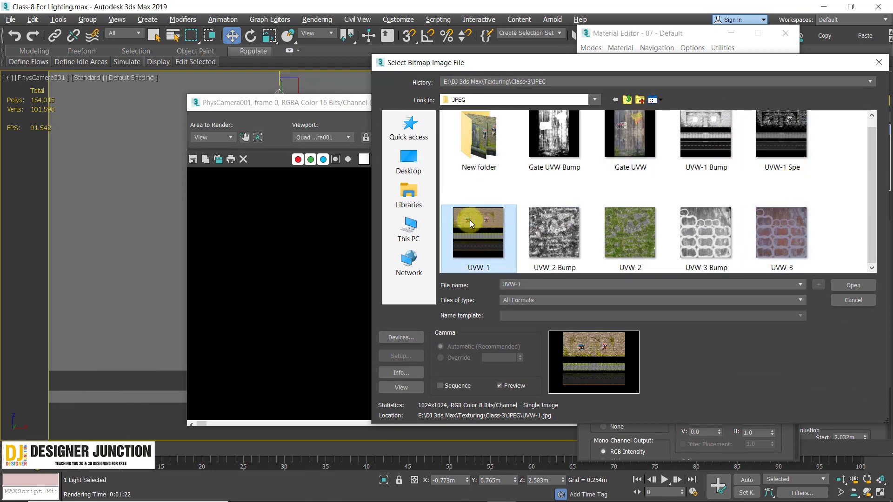
pyautogui.doubleClick(470, 219)
pyautogui.click(755, 192)
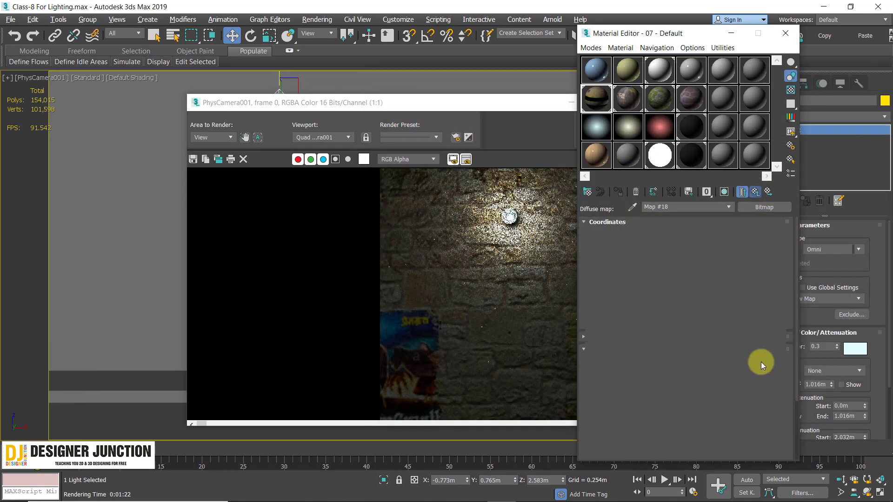
# Step: Expand the Maps rollout to show the Diffuse and Reflect textures
pyautogui.scroll(-3, 697, 325)
pyautogui.scroll(-2, 700, 345)
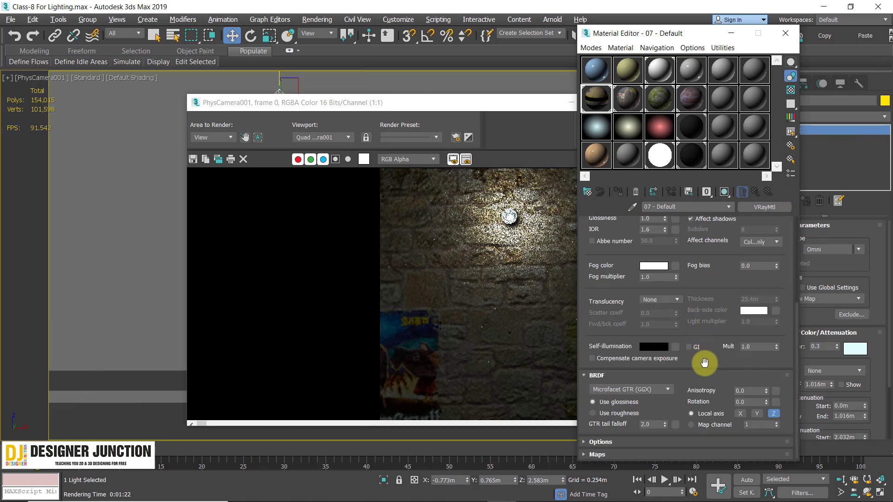
pyautogui.click(641, 457)
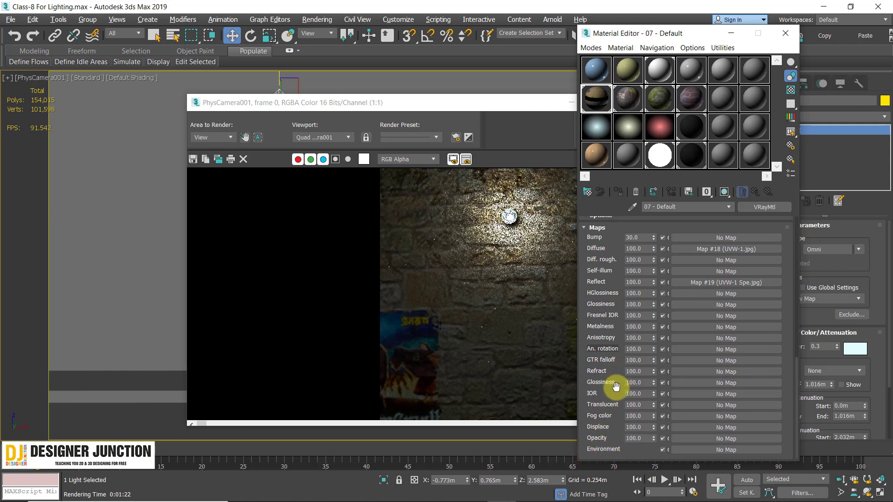
pyautogui.scroll(3, 597, 241)
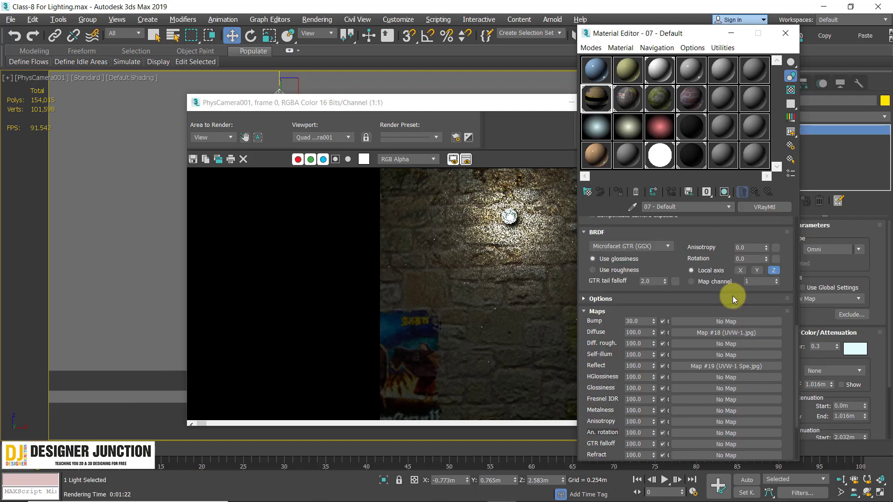
# Step: Paste a copied bitmap into the Bump slot and load UVW-1 Bump.jpg as its image
pyautogui.scroll(-1, 733, 296)
pyautogui.rightClick(727, 280)
pyautogui.click(759, 285)
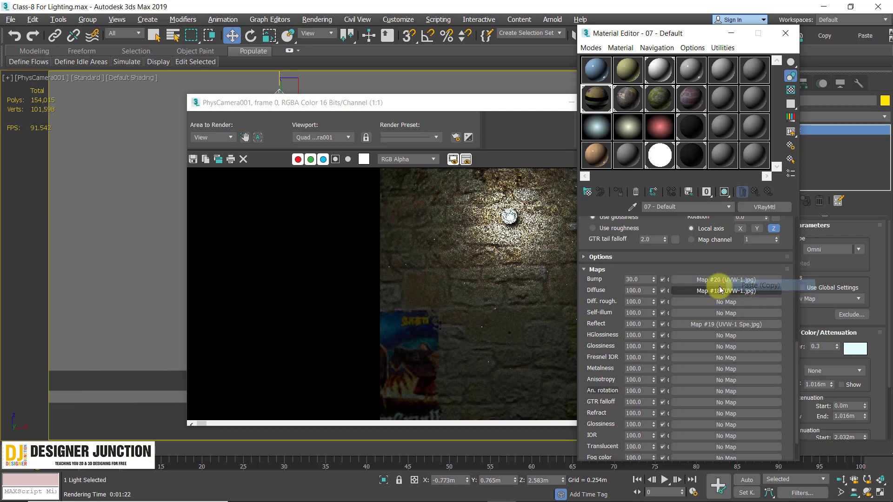
pyautogui.click(721, 278)
pyautogui.click(698, 285)
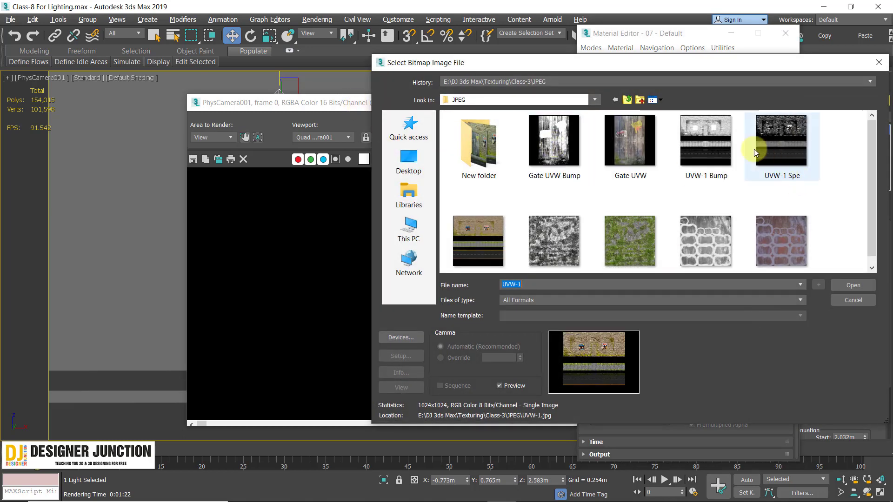
pyautogui.doubleClick(705, 139)
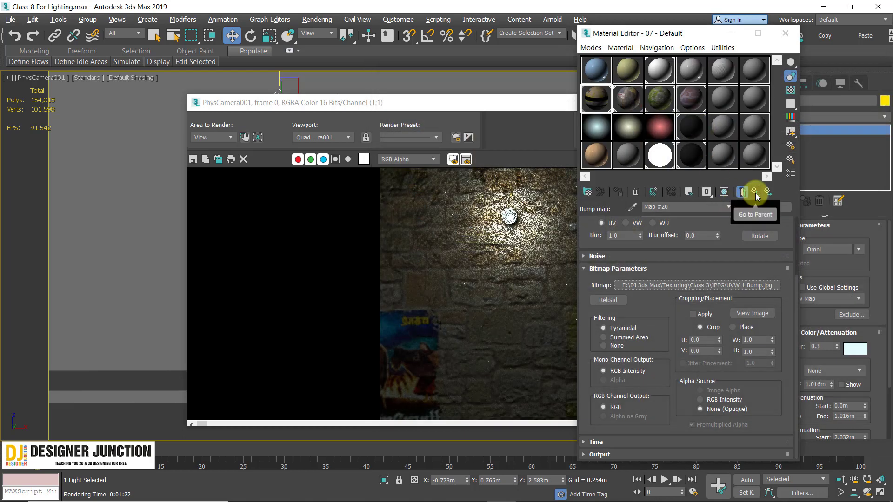
# Step: Back in 07 - Default, lower the Bump amount to 20
pyautogui.click(755, 193)
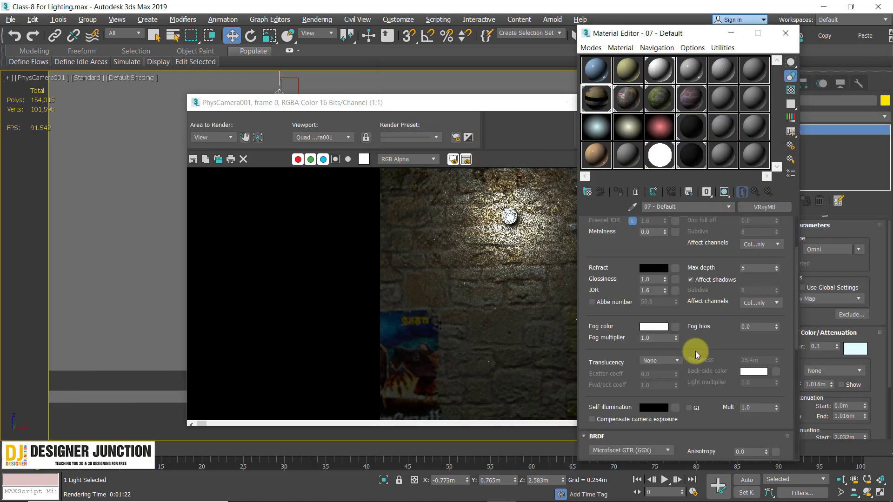
pyautogui.scroll(-5, 683, 298)
pyautogui.scroll(-5, 688, 372)
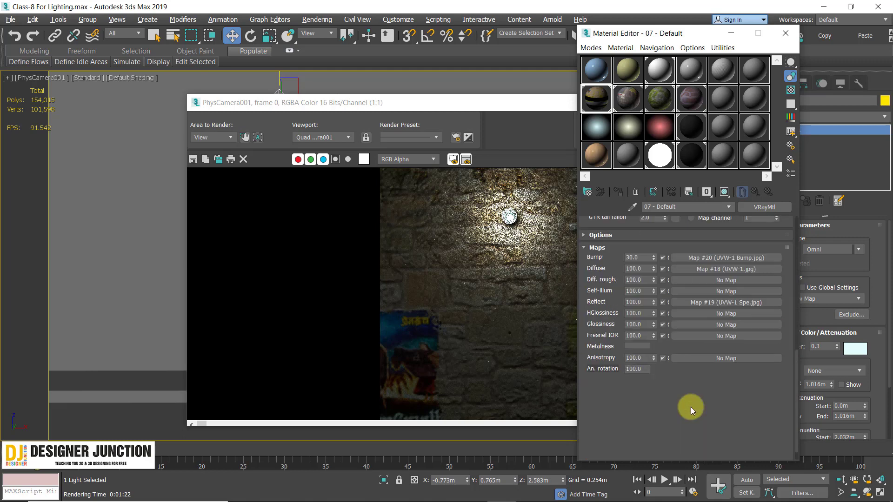
pyautogui.doubleClick(635, 258)
pyautogui.write('20')
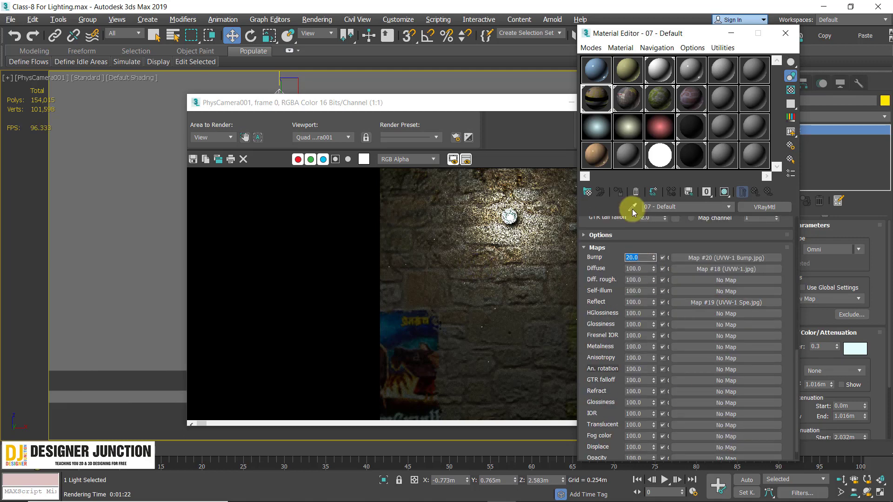
pyautogui.click(786, 33)
# Step: Render the bump-mapped street wall and zoom and pan around the image to inspect it
pyautogui.click(603, 117)
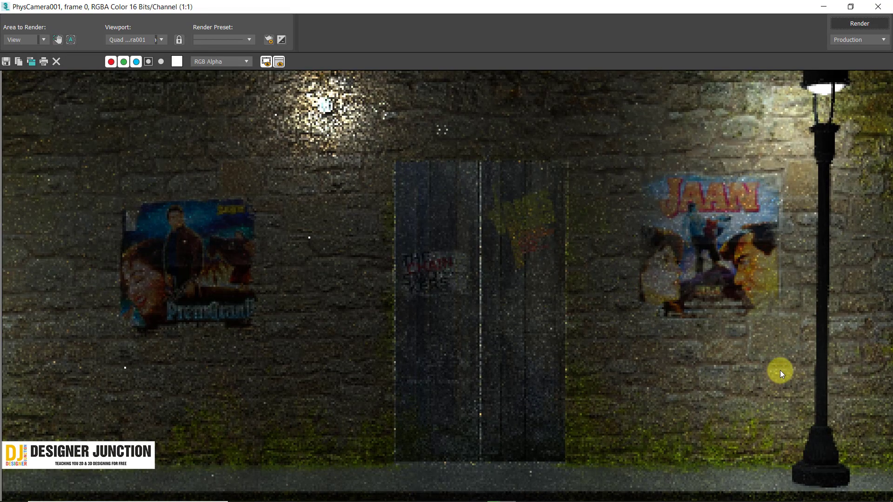
pyautogui.scroll(2, 749, 390)
pyautogui.scroll(-2, 534, 333)
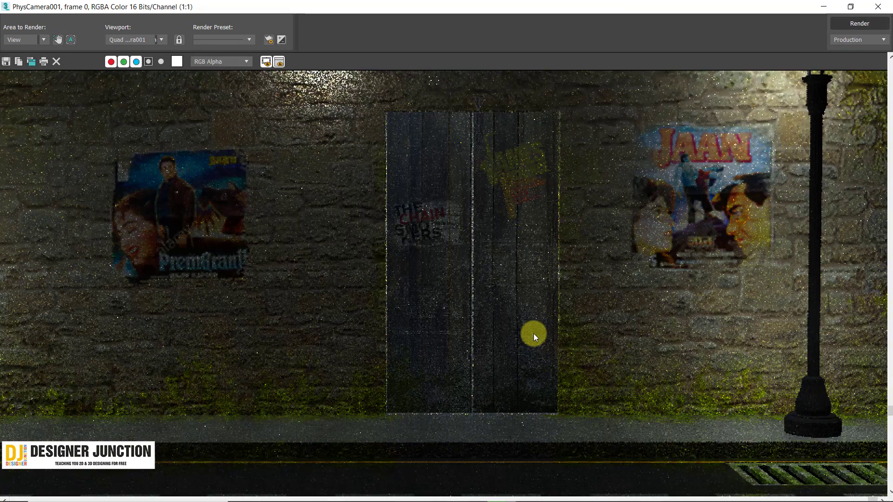
pyautogui.moveTo(145, 305); pyautogui.dragTo(160, 360, button='middle')
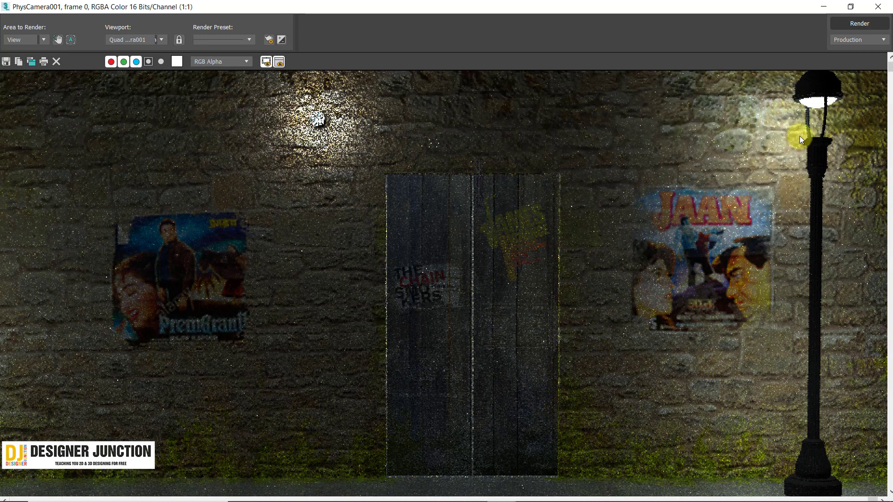
pyautogui.scroll(1, 800, 136)
pyautogui.moveTo(795, 138); pyautogui.dragTo(521, 202, button='middle')
pyautogui.scroll(-2, 521, 202)
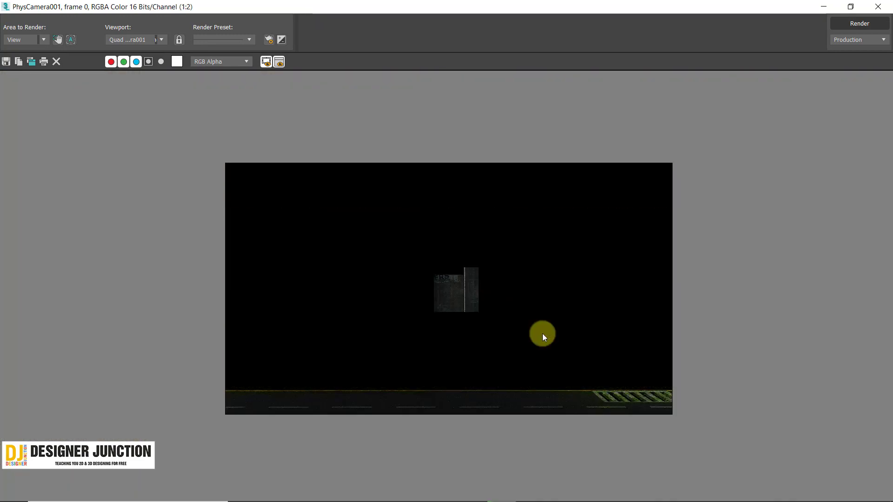
pyautogui.scroll(1, 576, 334)
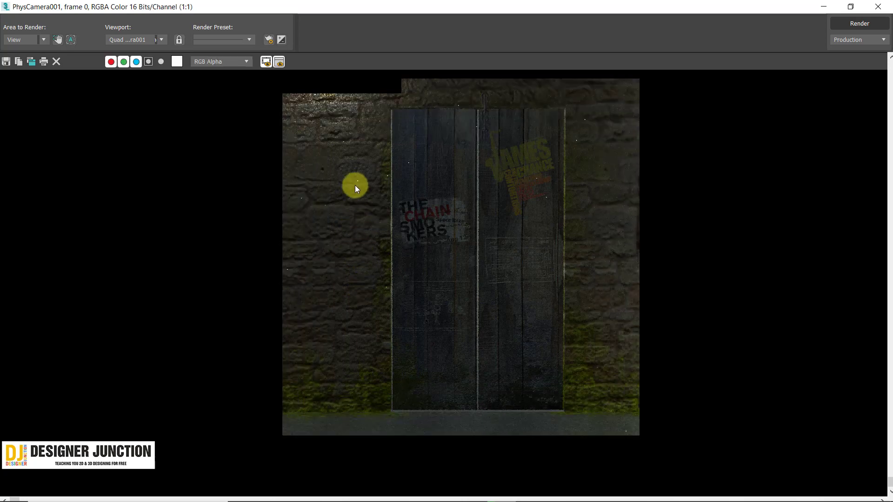
pyautogui.scroll(1, 355, 185)
pyautogui.scroll(-2, 355, 185)
pyautogui.scroll(1, 391, 196)
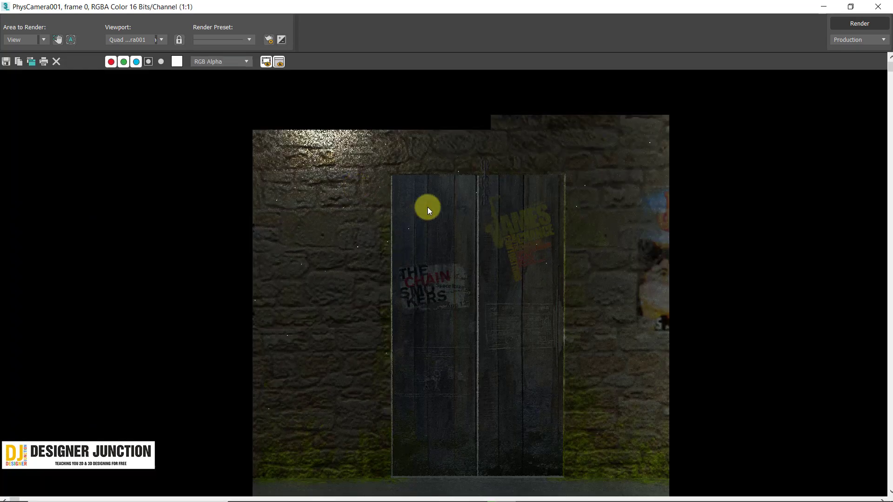
pyautogui.scroll(-1, 461, 261)
pyautogui.scroll(1, 604, 303)
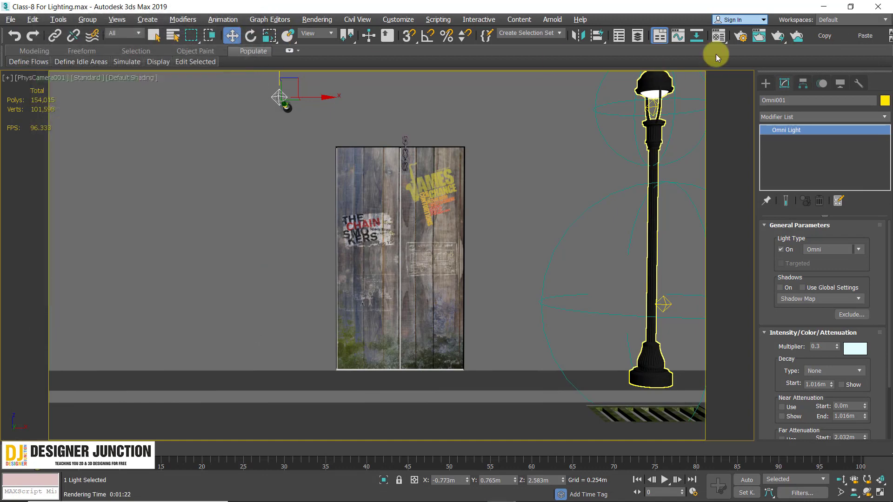
# Step: Preview the 07 - Default reflection map image UVW-1 Spe.jpg, then return to the parent material
pyautogui.press('m')
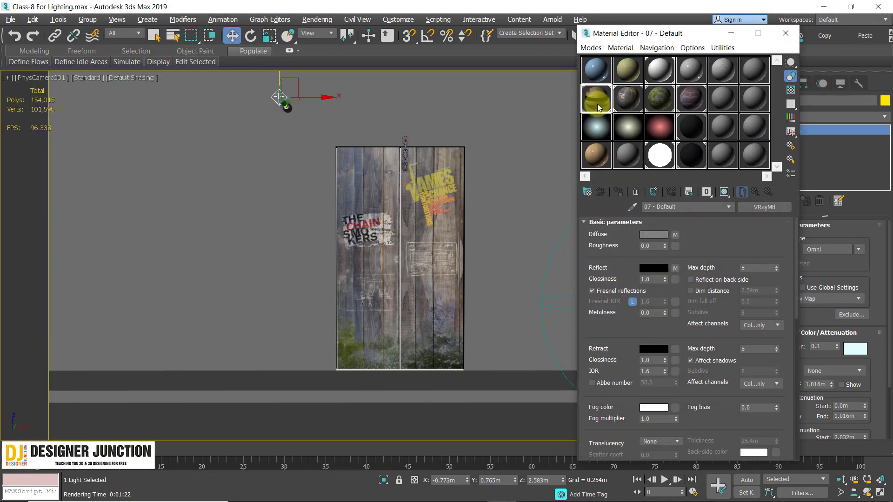
pyautogui.rightClick(677, 269)
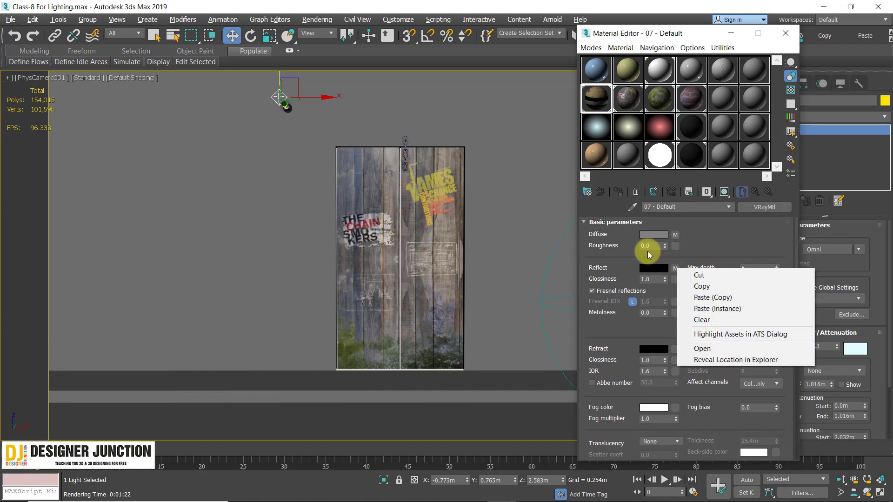
pyautogui.click(676, 268)
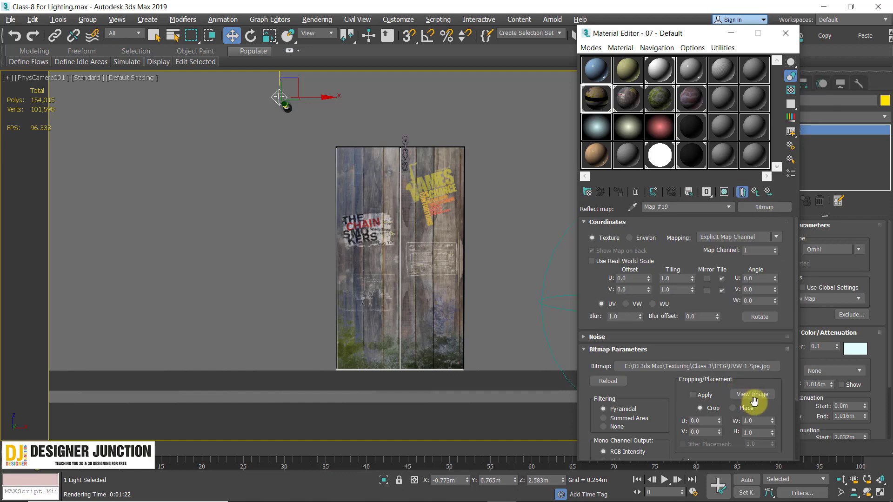
pyautogui.click(753, 396)
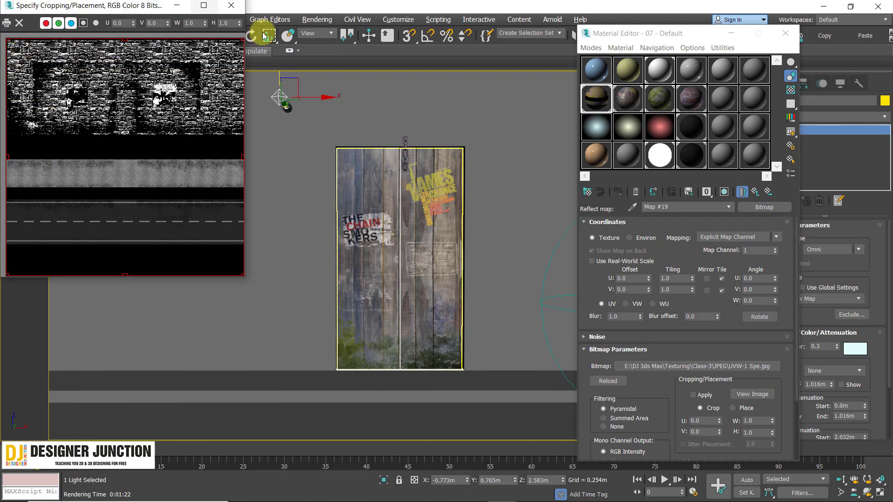
pyautogui.click(234, 7)
pyautogui.click(755, 192)
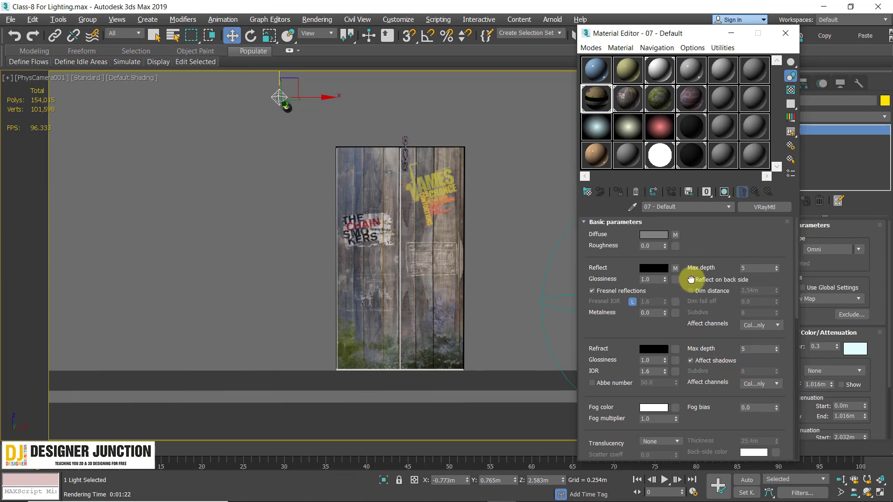
# Step: Clear the reflection map and pick a dark grey reflect colour
pyautogui.rightClick(675, 270)
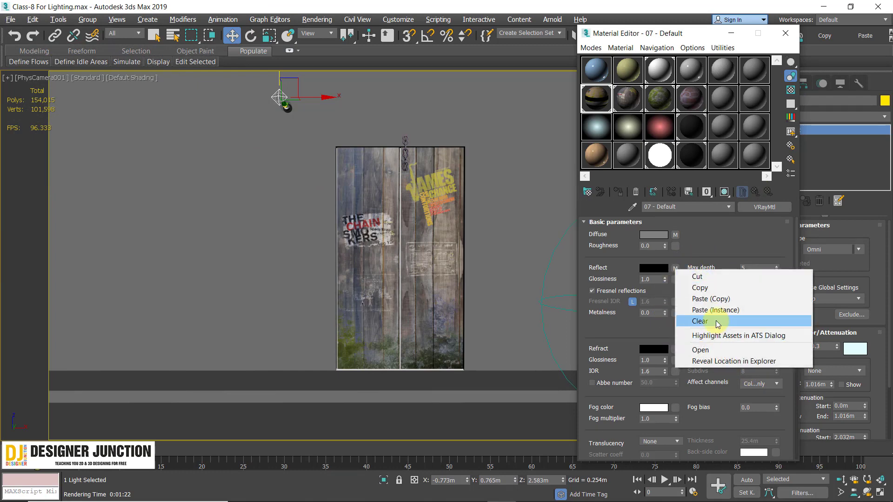
pyautogui.click(718, 319)
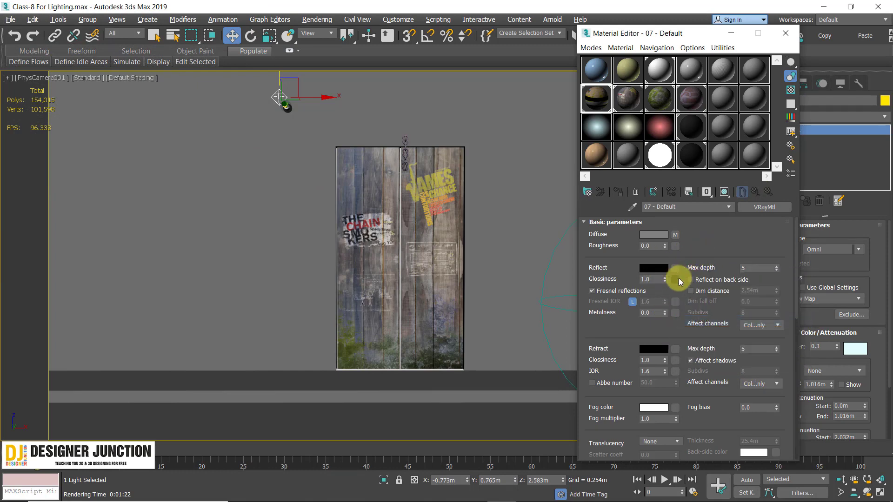
pyautogui.click(658, 269)
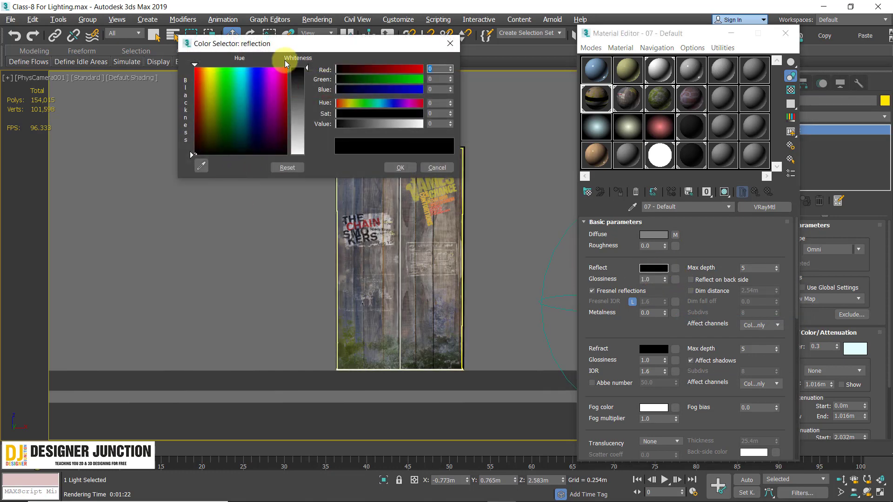
pyautogui.click(303, 78)
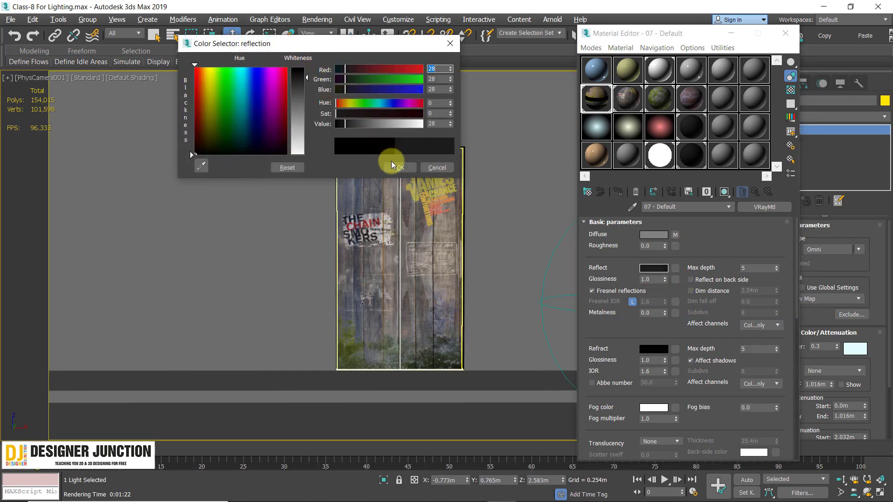
pyautogui.click(391, 161)
# Step: Set the reflect colour value to 20 and start editing reflection glossiness
pyautogui.click(650, 269)
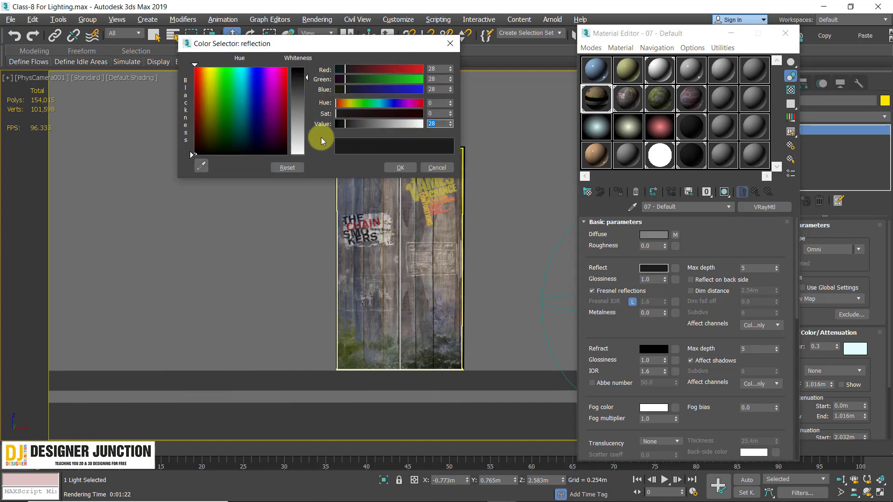
pyautogui.write('20')
pyautogui.press('Return')
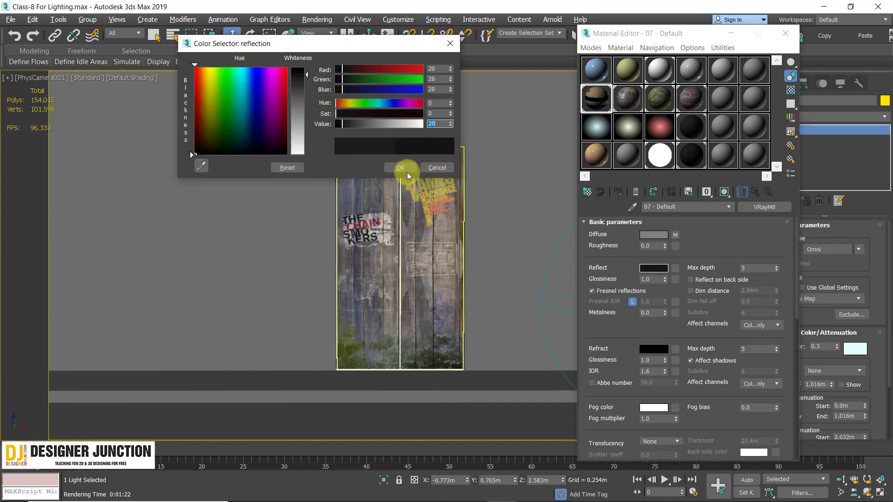
pyautogui.click(404, 170)
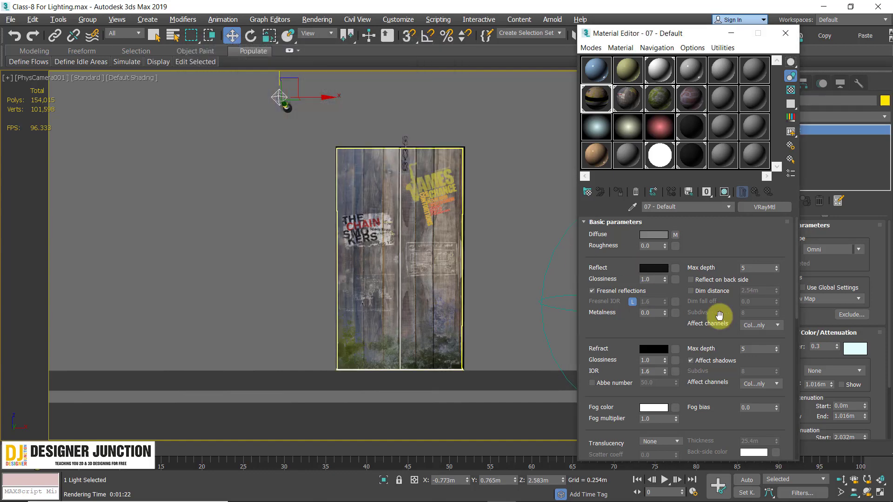
pyautogui.doubleClick(659, 279)
pyautogui.write('0.7')
# Step: Apply reflection glossiness 0.7 and render a fresh full-screen test image
pyautogui.press('Return')
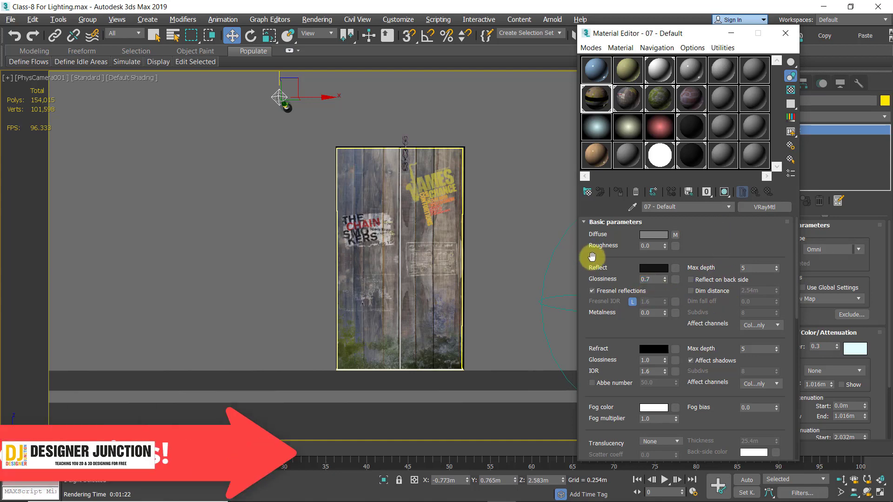
pyautogui.click(785, 33)
pyautogui.click(774, 41)
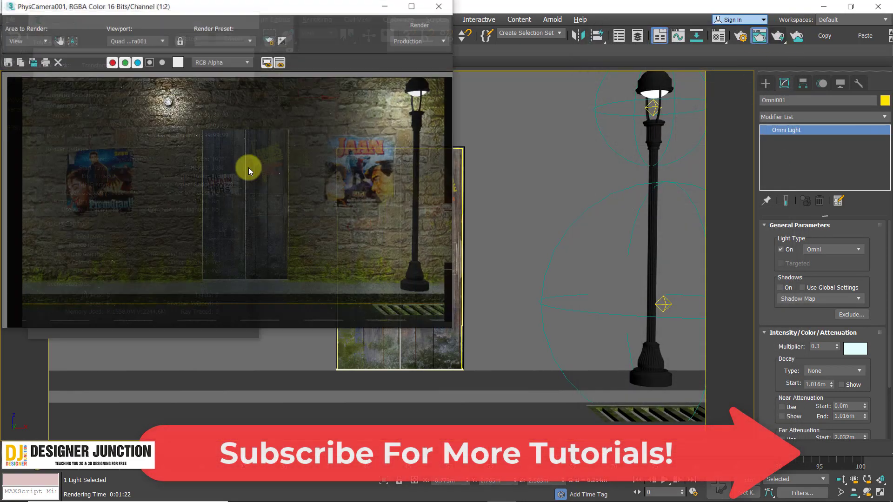
pyautogui.click(412, 8)
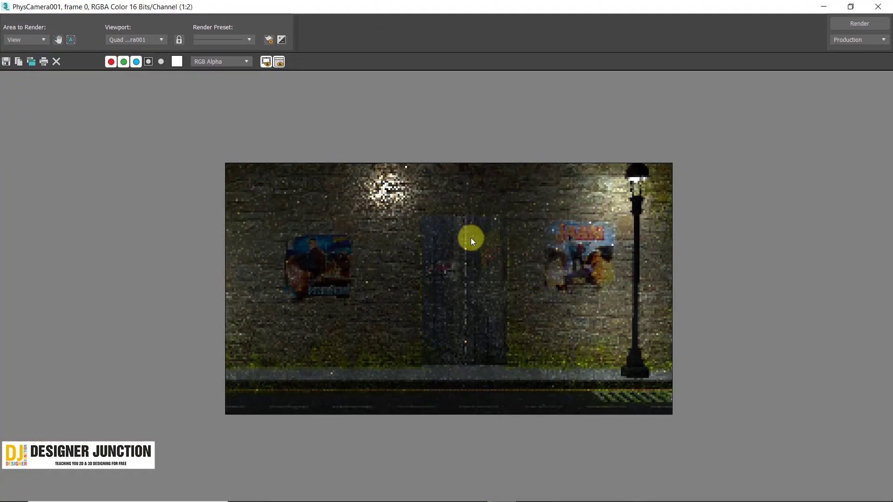
# Step: Zoom and pan the render to inspect the door, posters and road up close
pyautogui.scroll(2, 471, 238)
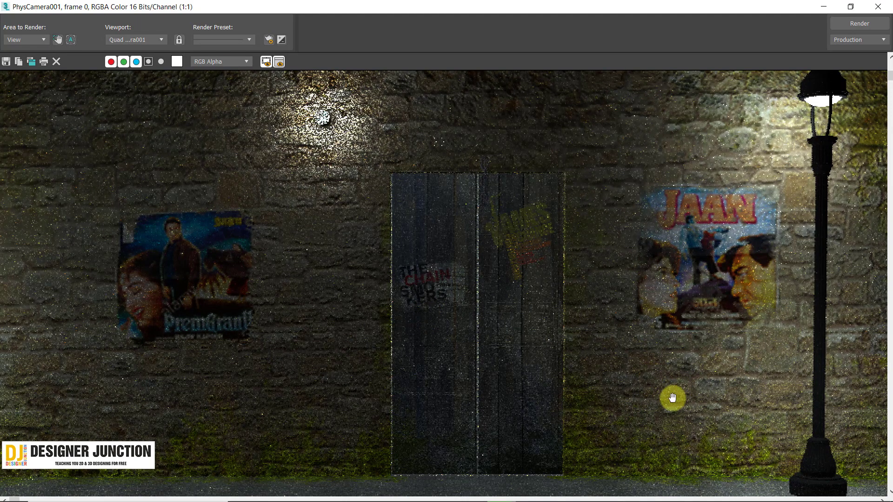
pyautogui.moveTo(672, 398); pyautogui.dragTo(715, 340, button='middle')
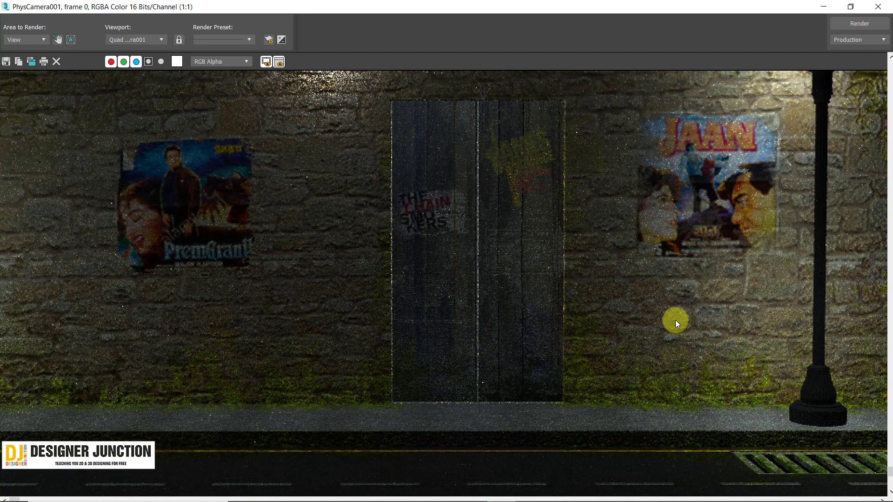
pyautogui.scroll(1, 474, 297)
pyautogui.scroll(1, 437, 291)
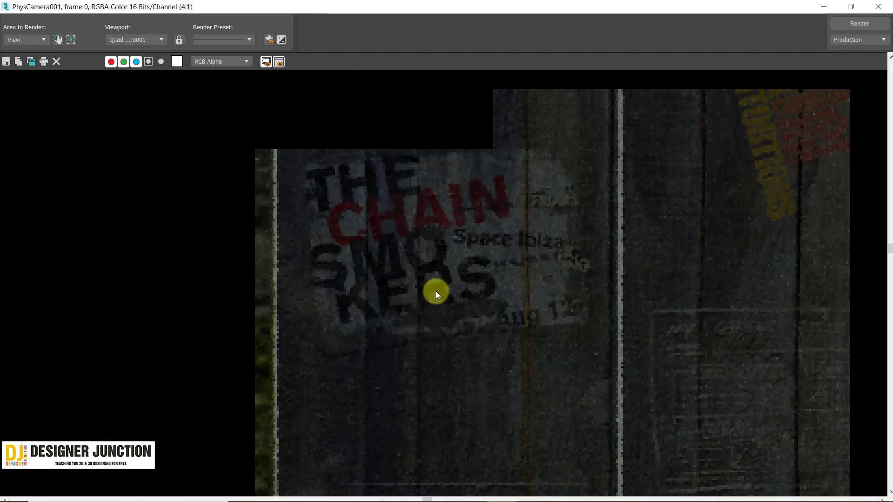
pyautogui.scroll(-1, 437, 292)
pyautogui.scroll(-2, 434, 292)
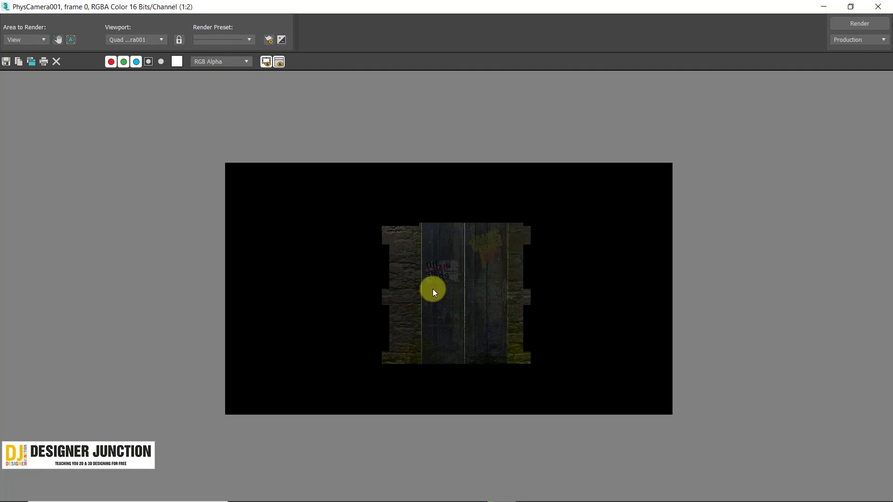
pyautogui.scroll(1, 386, 291)
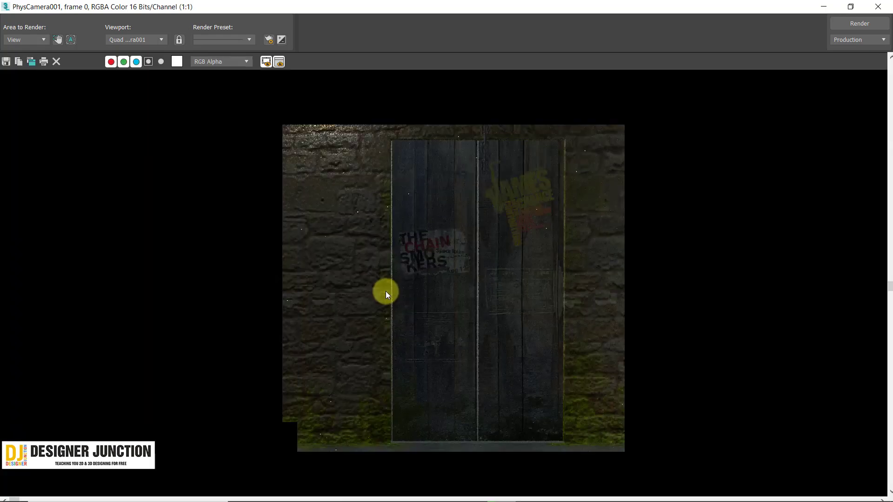
pyautogui.scroll(-1, 385, 291)
pyautogui.scroll(1, 385, 292)
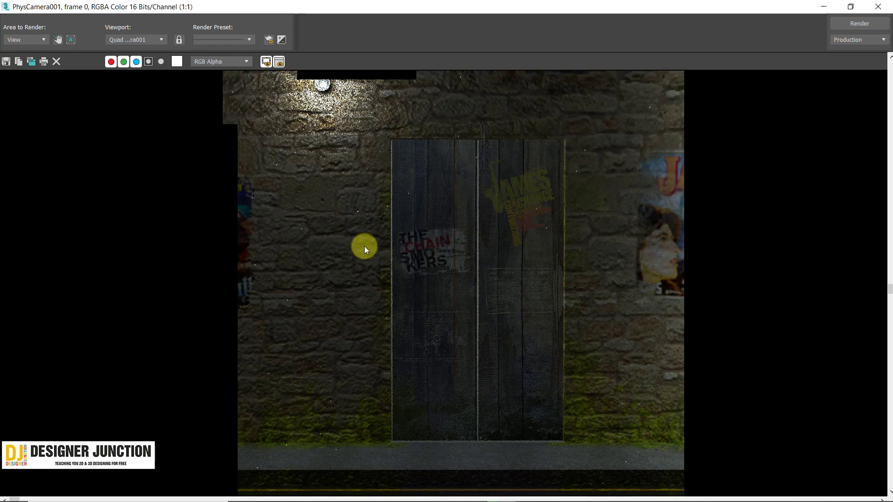
pyautogui.scroll(-1, 401, 283)
pyautogui.scroll(1, 340, 333)
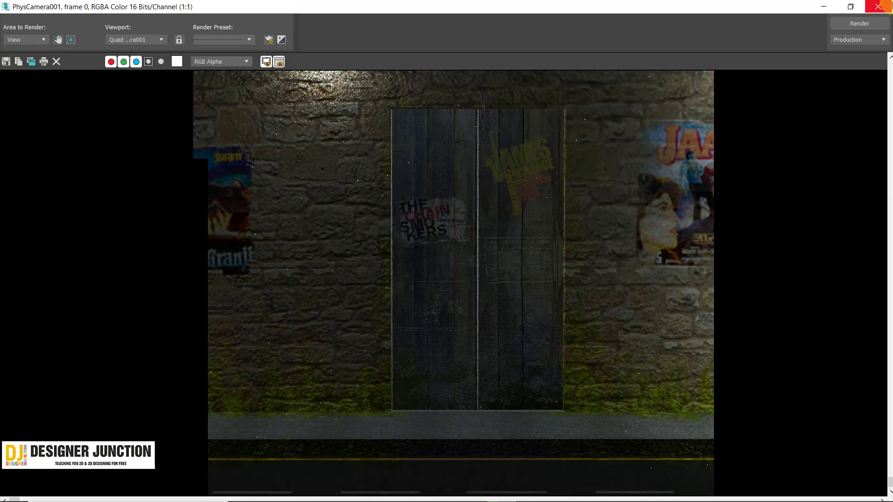
# Step: Close the render window and bring up the 07 - Default material's Maps rollout
pyautogui.click(879, 6)
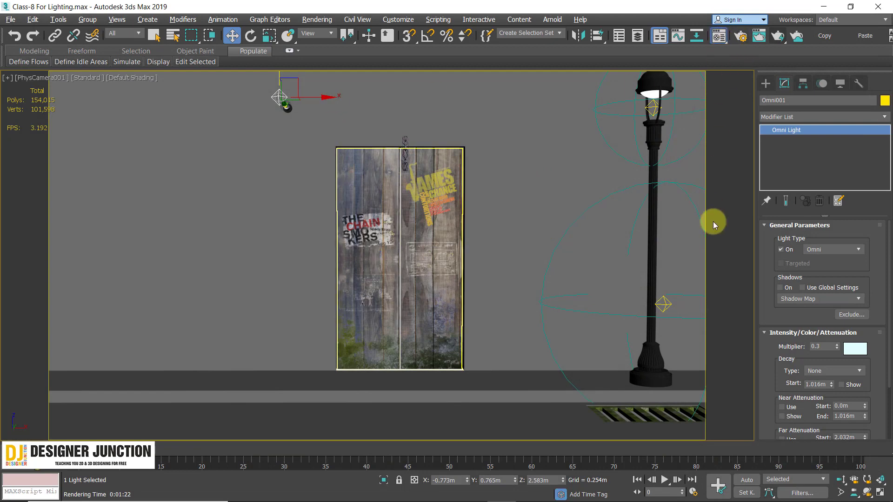
pyautogui.press('m')
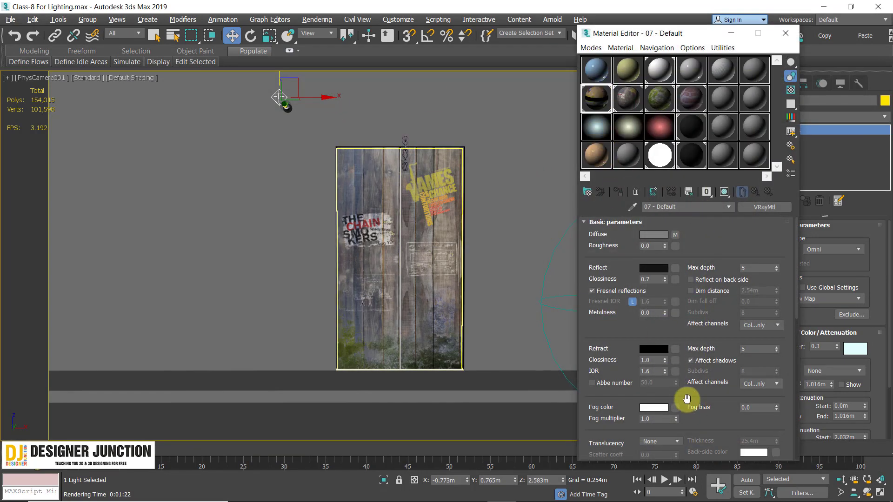
pyautogui.scroll(-5, 714, 378)
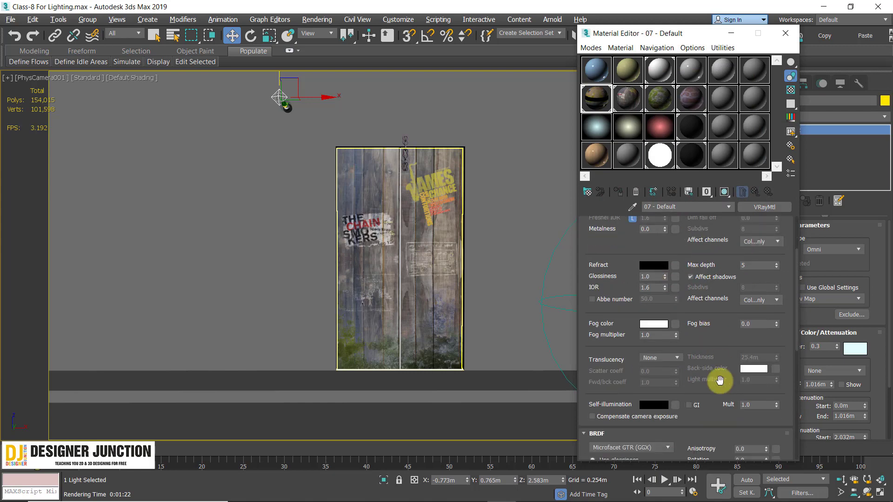
pyautogui.scroll(-5, 723, 415)
pyautogui.scroll(-3, 731, 298)
pyautogui.scroll(-5, 725, 408)
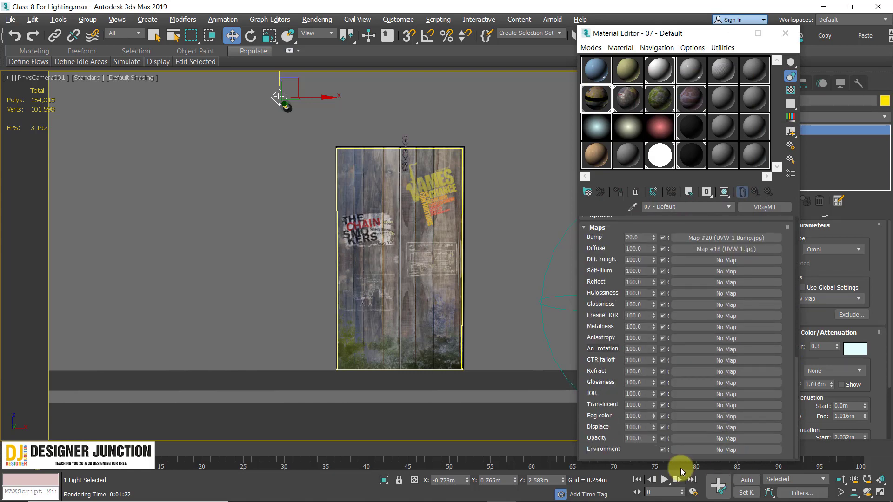
pyautogui.scroll(4, 690, 285)
pyautogui.scroll(1, 712, 341)
# Step: Check the bump bitmap, then change the Bump amount from 20 to 10
pyautogui.click(713, 336)
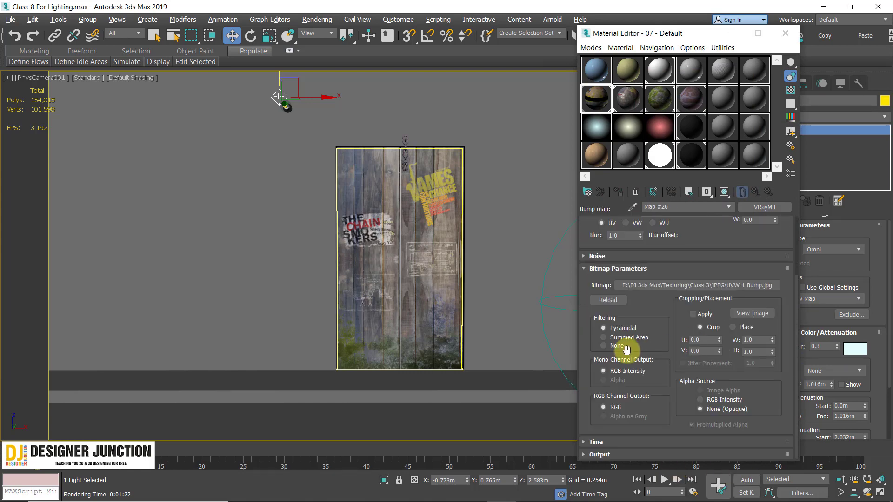
pyautogui.click(755, 191)
pyautogui.scroll(10, 642, 306)
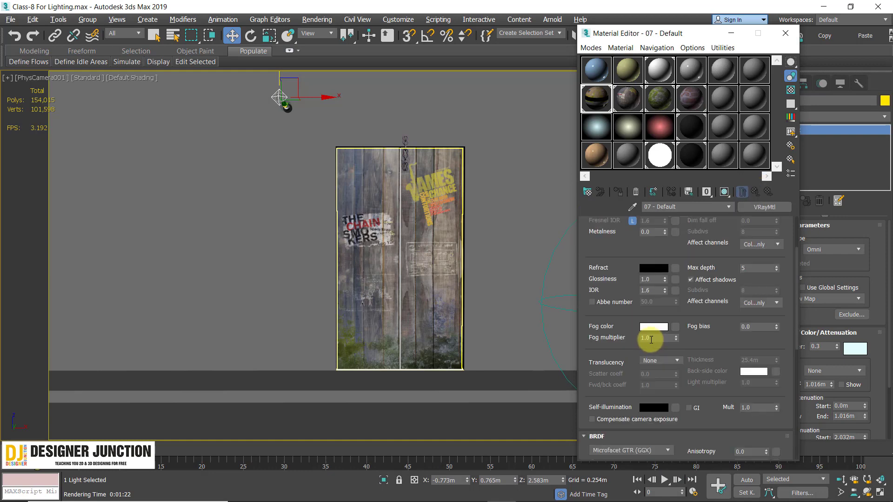
pyautogui.scroll(-5, 674, 254)
pyautogui.scroll(-5, 690, 376)
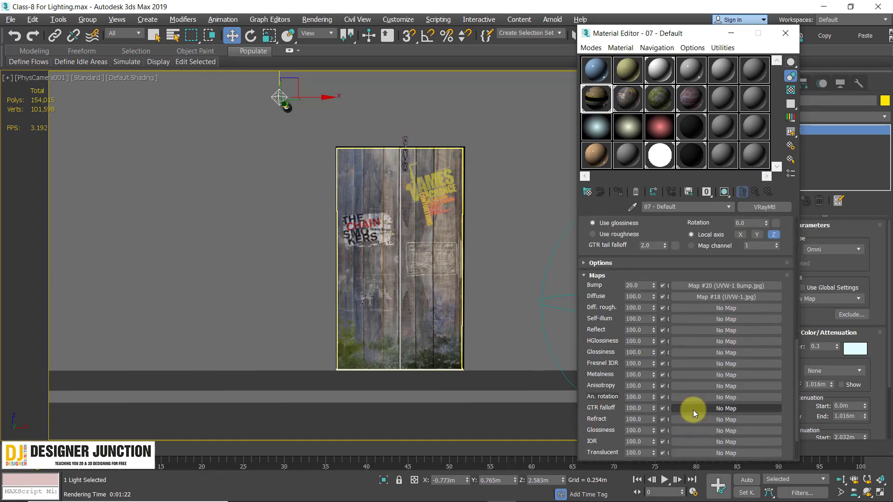
pyautogui.scroll(-2, 694, 409)
pyautogui.scroll(2, 684, 348)
pyautogui.doubleClick(641, 323)
pyautogui.write('10')
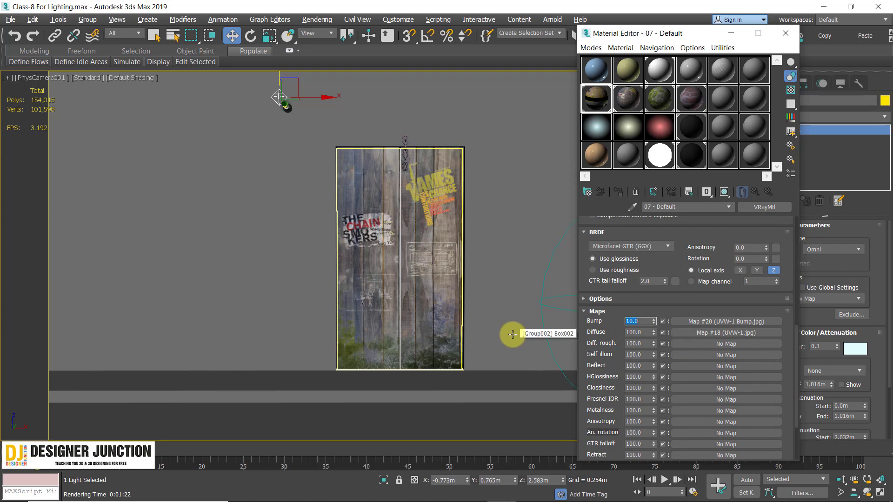
# Step: Render the camera view with bump 10 and zoom in on the result
pyautogui.click(786, 33)
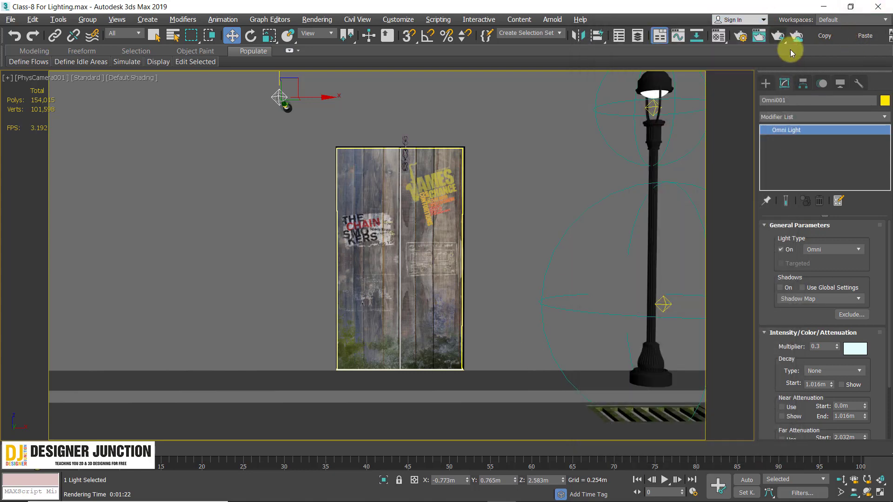
pyautogui.click(779, 37)
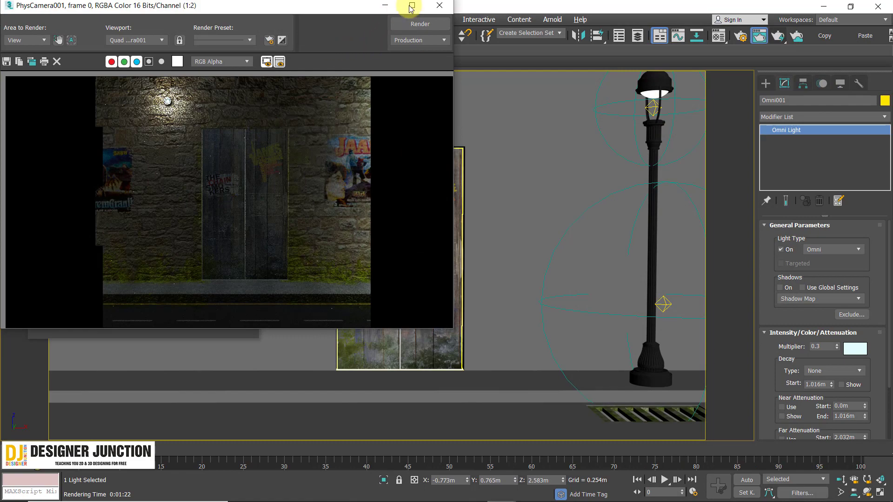
pyautogui.click(411, 6)
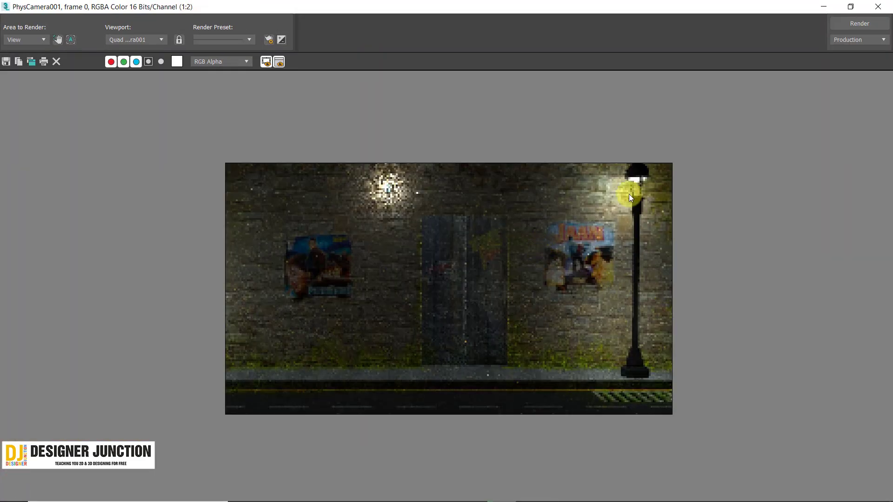
pyautogui.scroll(1, 641, 180)
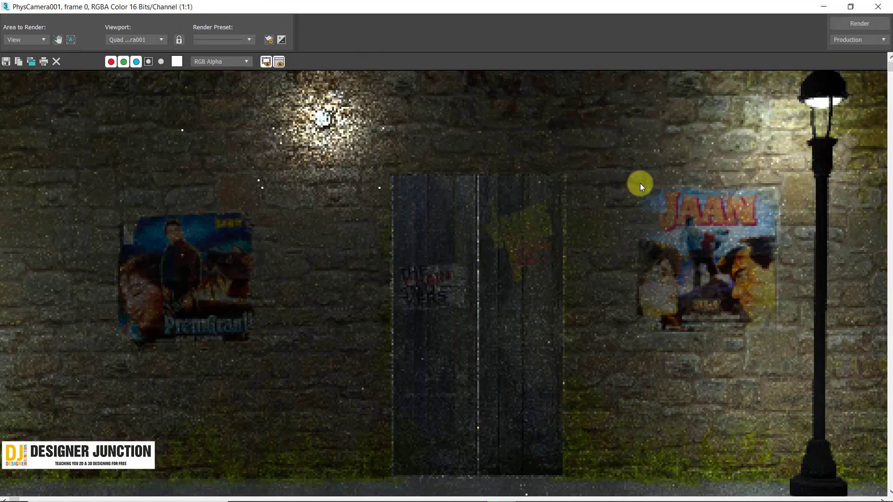
pyautogui.scroll(-1, 756, 121)
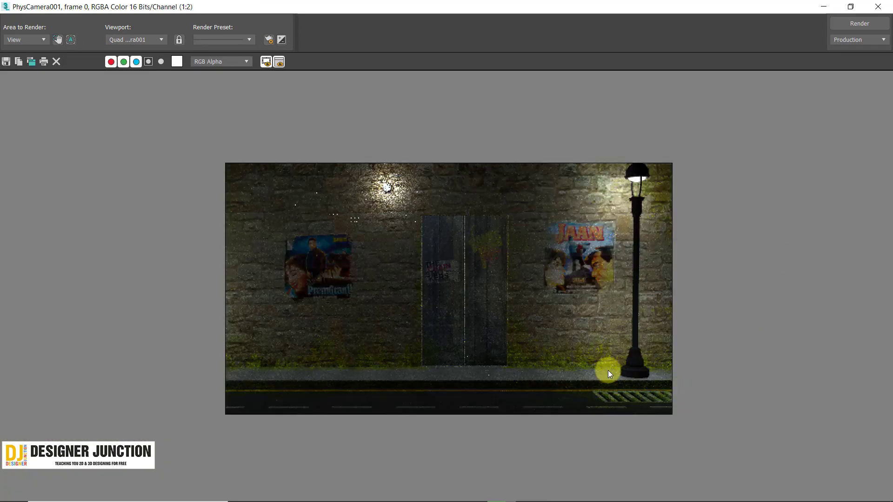
pyautogui.scroll(1, 634, 405)
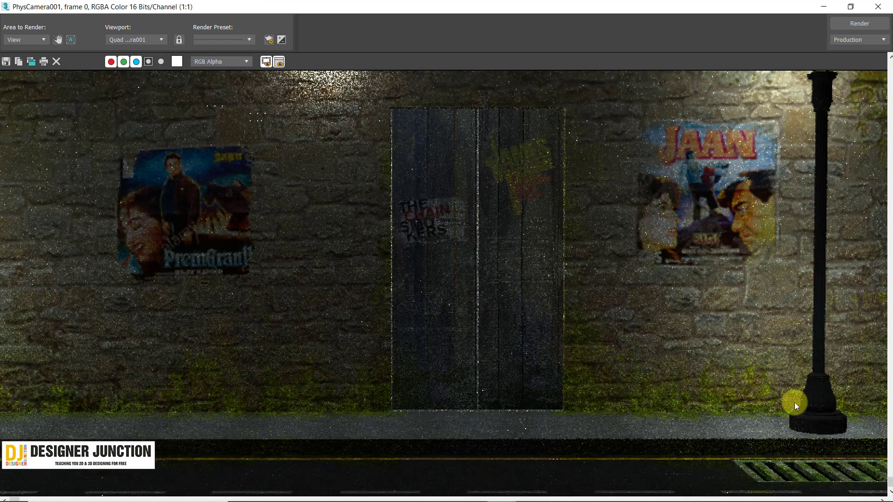
pyautogui.scroll(-1, 778, 405)
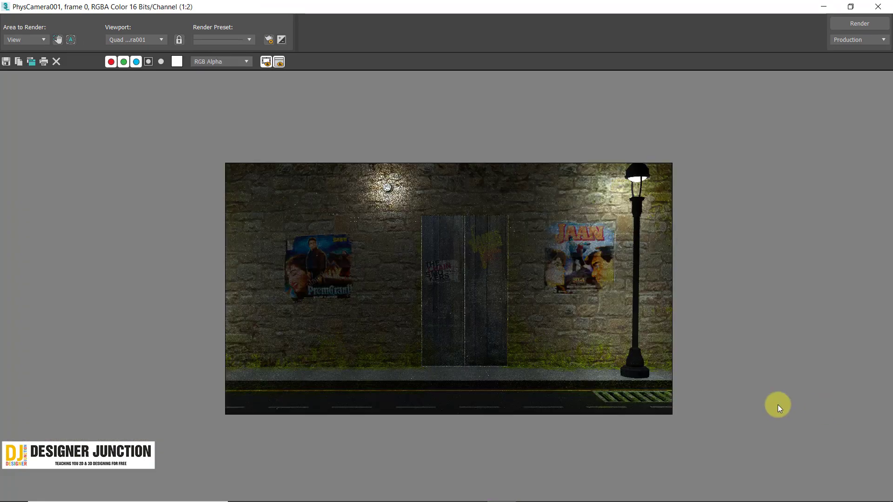
# Step: Start another test render with Shift+Q and zoom in and out to inspect it
pyautogui.hotkey('shift', 'q')
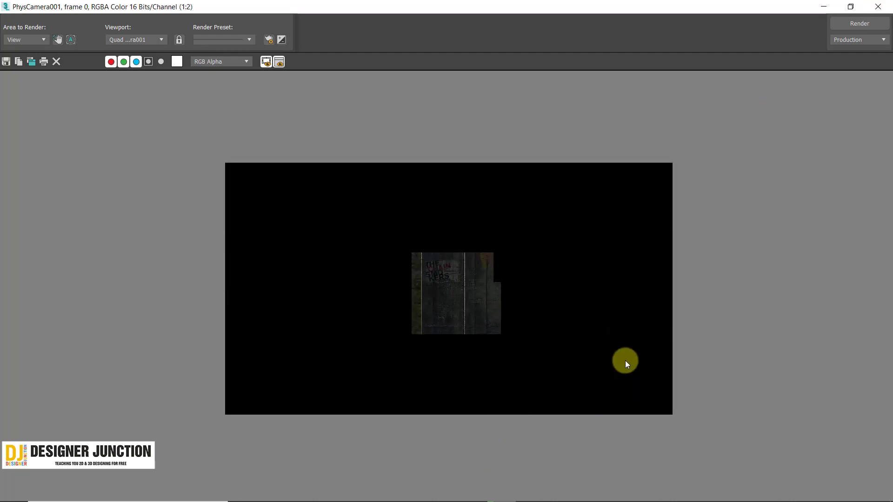
pyautogui.scroll(1, 290, 303)
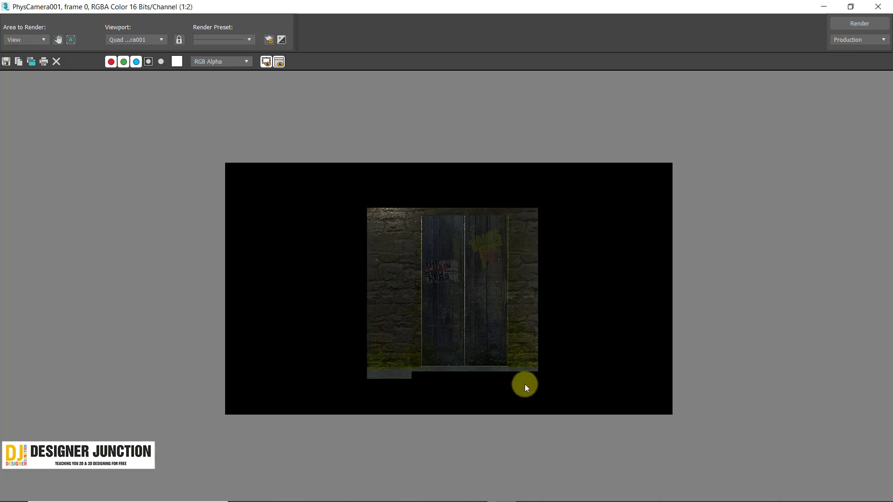
pyautogui.scroll(1, 525, 384)
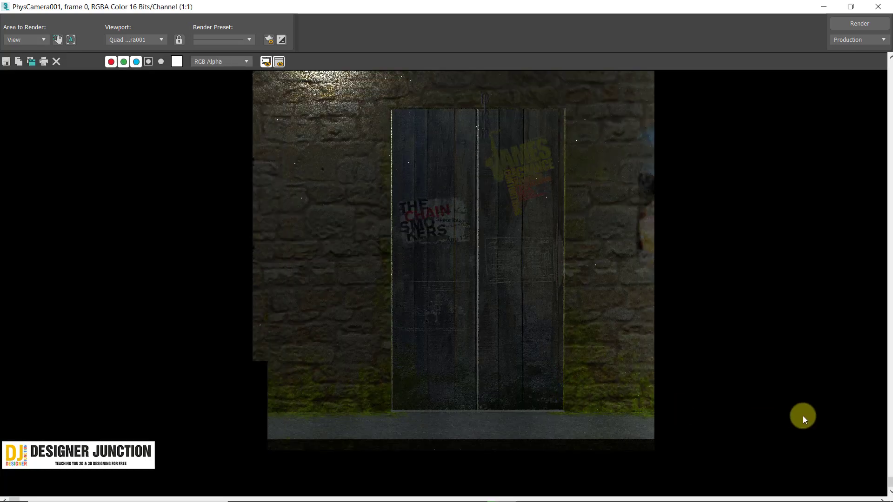
pyautogui.scroll(-1, 799, 415)
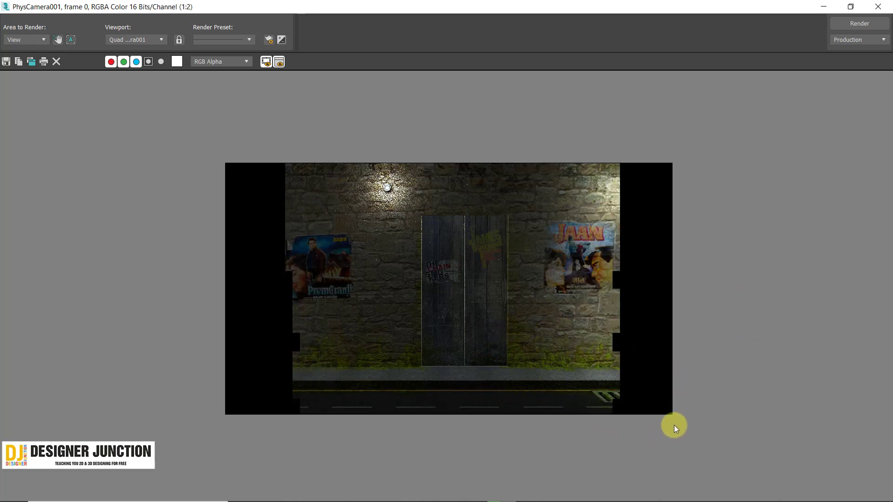
pyautogui.scroll(1, 449, 317)
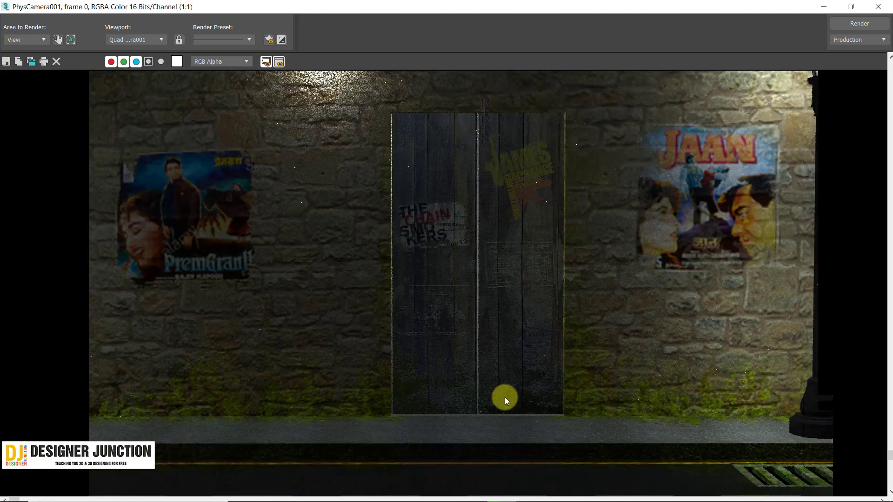
pyautogui.scroll(1, 507, 407)
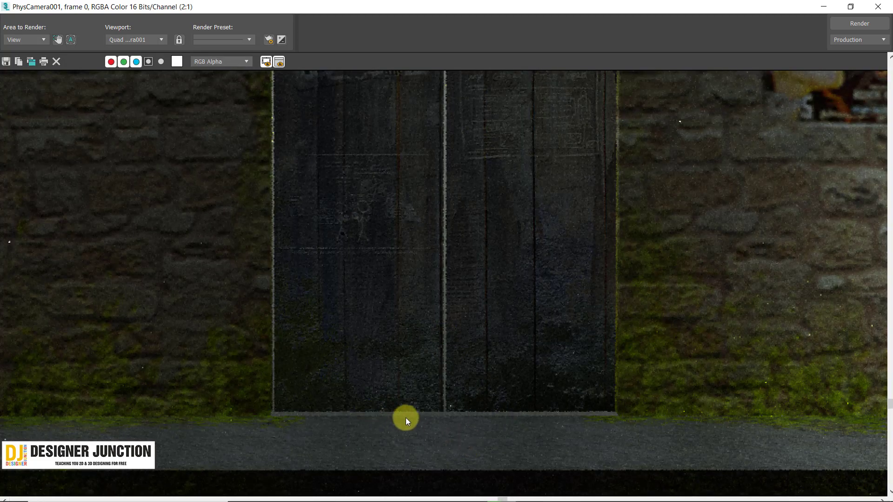
pyautogui.scroll(-1, 442, 210)
pyautogui.scroll(-1, 729, 198)
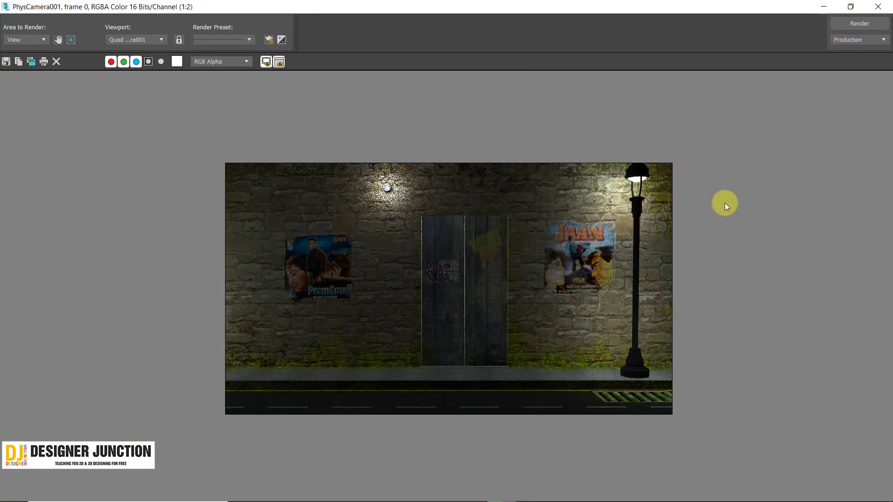
pyautogui.scroll(1, 526, 297)
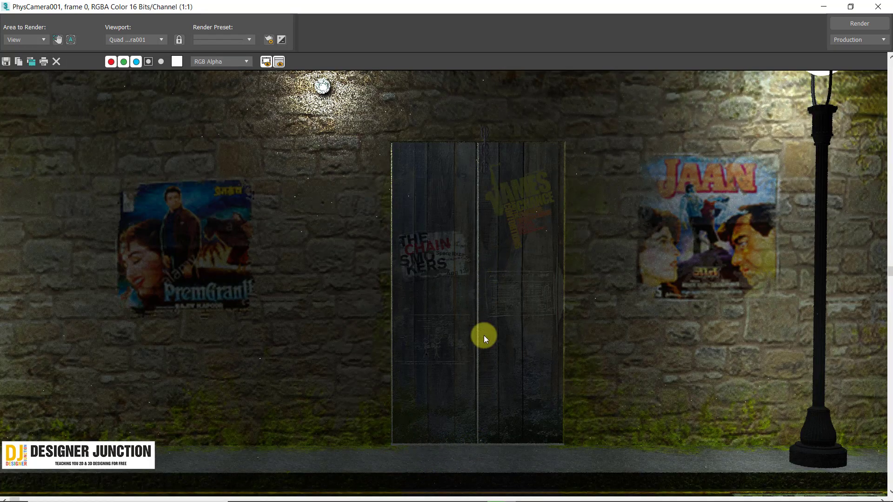
pyautogui.scroll(-1, 415, 323)
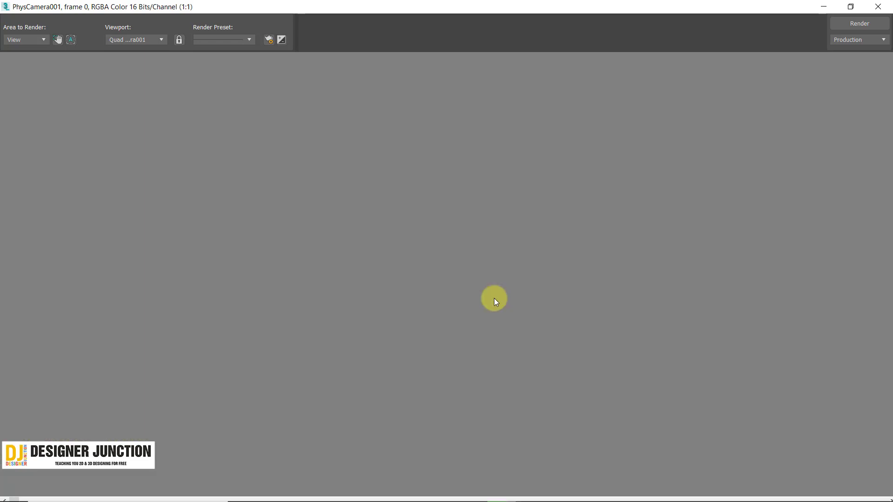
pyautogui.scroll(1, 494, 297)
pyautogui.scroll(1, 495, 300)
pyautogui.scroll(1, 496, 307)
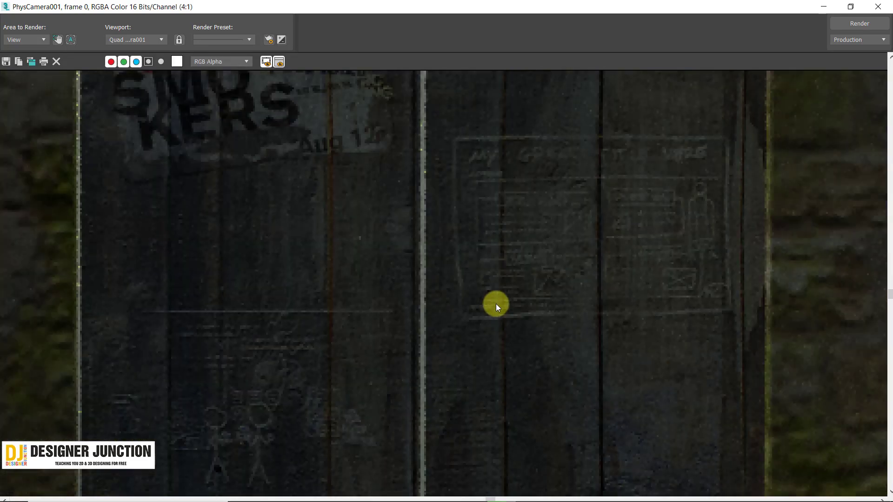
pyautogui.scroll(-3, 495, 303)
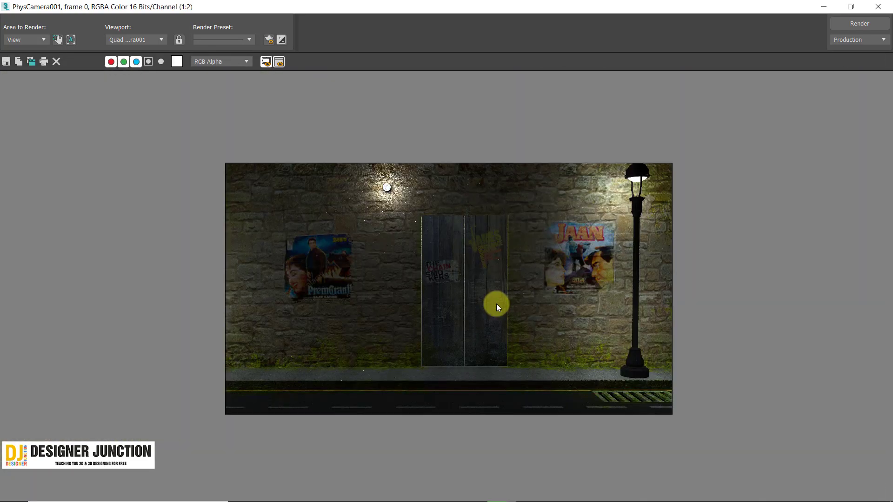
pyautogui.scroll(1, 496, 303)
pyautogui.scroll(-1, 703, 225)
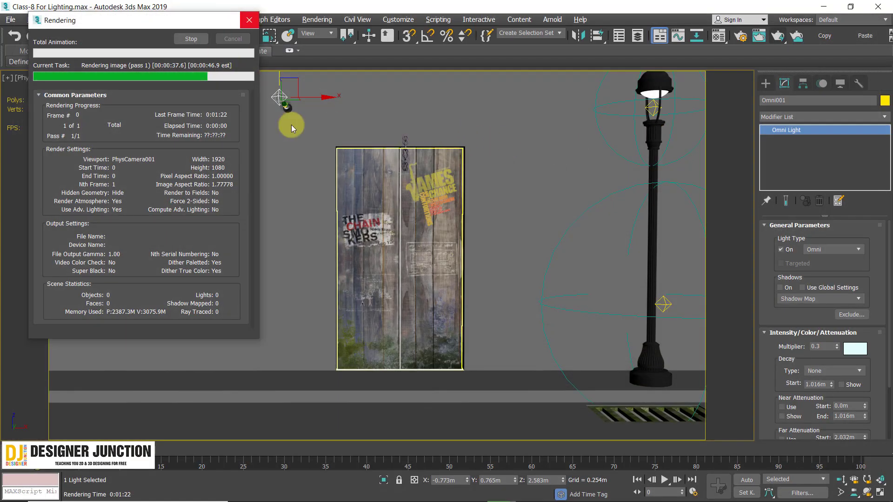
# Step: Maximize the Top view, select Omni001, and cancel a Shift-drag copy so the lights stay unchanged
pyautogui.hotkey('alt', 'w')
pyautogui.hotkey('alt', 'w')
pyautogui.click(211, 202)
pyautogui.scroll(-5, 442, 255)
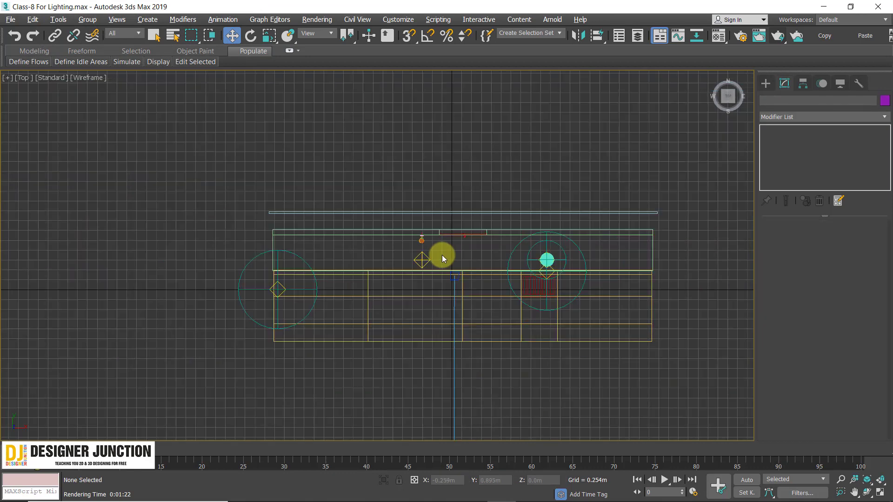
pyautogui.scroll(4, 493, 268)
pyautogui.click(287, 240)
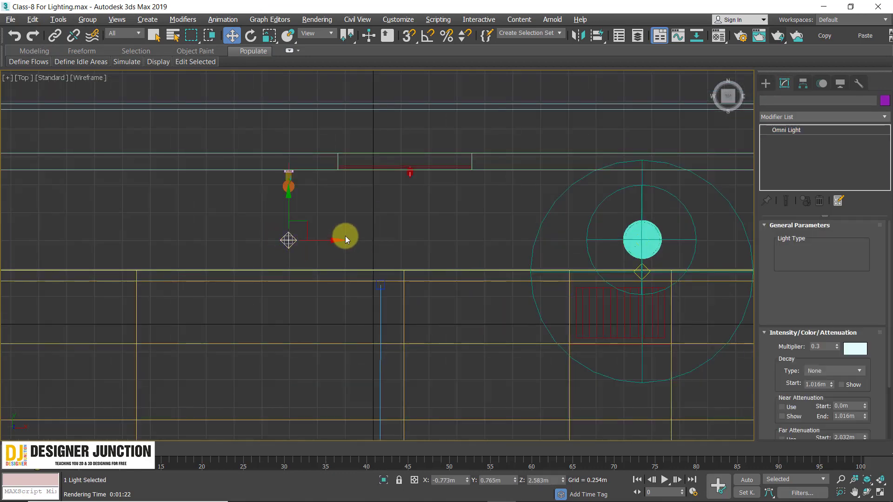
pyautogui.moveTo(324, 238); pyautogui.dragTo(324, 311, button='middle')
pyautogui.keyDown('shift'); pyautogui.moveTo(306, 294); pyautogui.dragTo(416, 185); pyautogui.keyUp('shift')
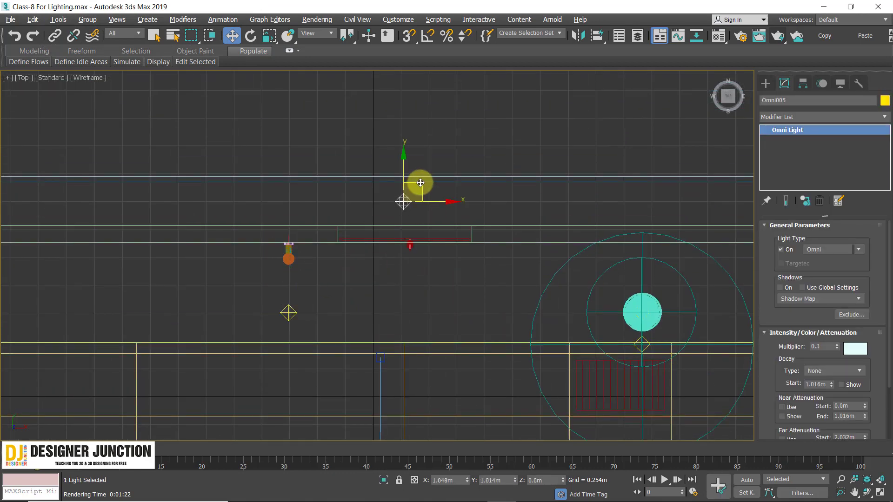
pyautogui.click(510, 186)
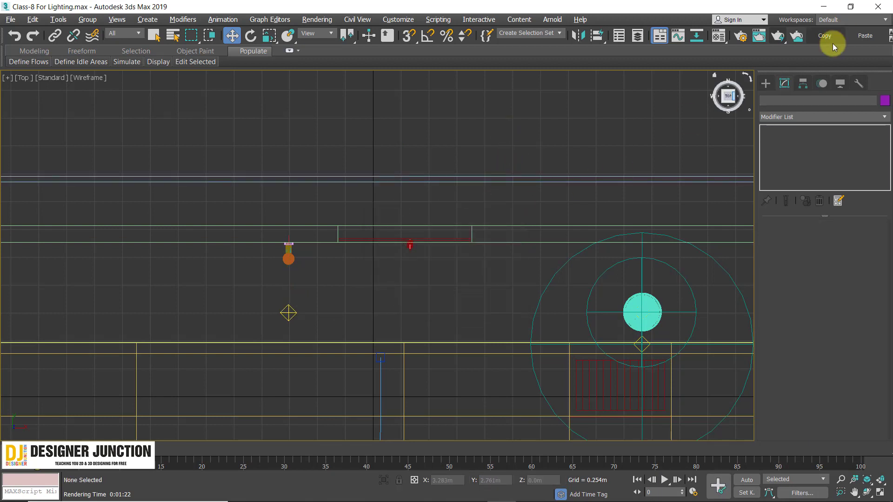
# Step: Create a wide VRay plane light along the wall above the door in the Top view
pyautogui.click(766, 84)
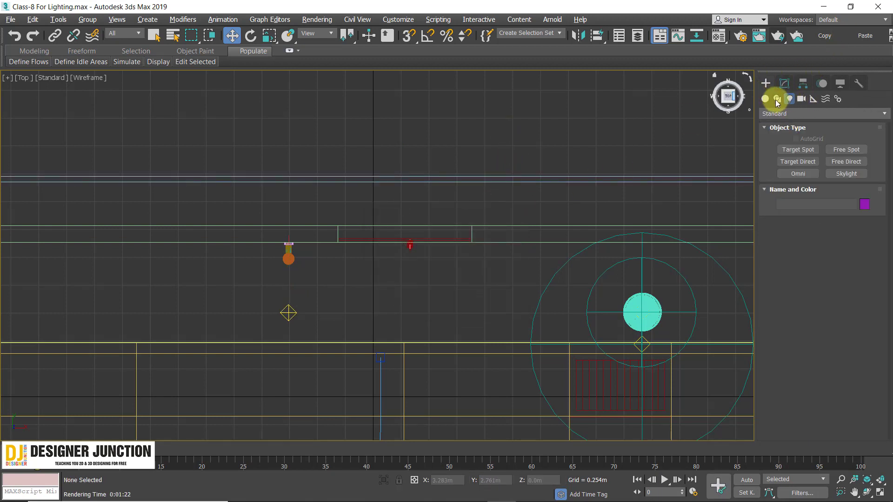
pyautogui.click(786, 114)
pyautogui.click(777, 146)
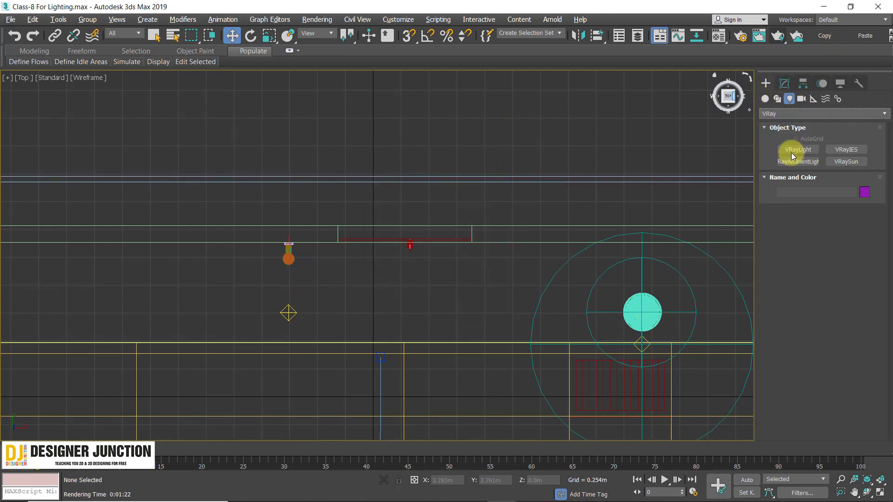
pyautogui.click(798, 149)
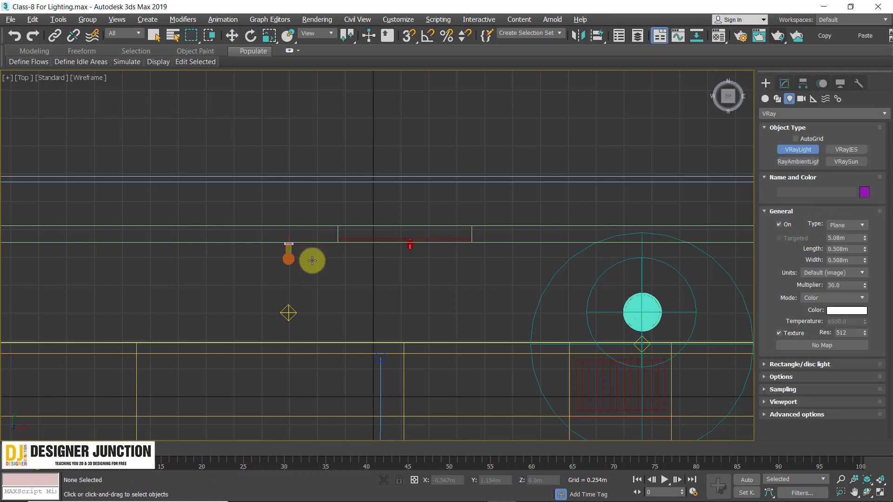
pyautogui.moveTo(200, 187); pyautogui.dragTo(580, 227)
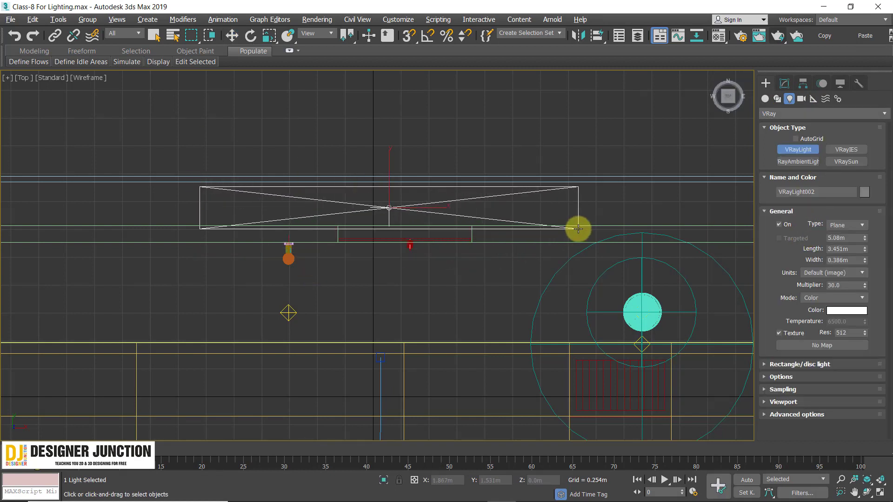
# Step: Toggle between quad and maximized views and orbit the perspective view around the scene
pyautogui.press('w')
pyautogui.scroll(4, 393, 205)
pyautogui.scroll(3, 379, 176)
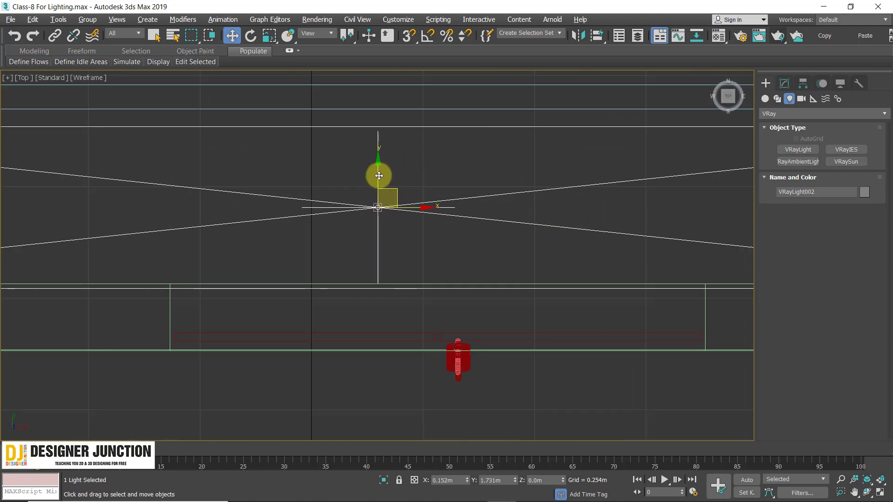
pyautogui.scroll(2, 385, 169)
pyautogui.scroll(-2, 385, 169)
pyautogui.scroll(-4, 429, 249)
pyautogui.hotkey('alt', 'w')
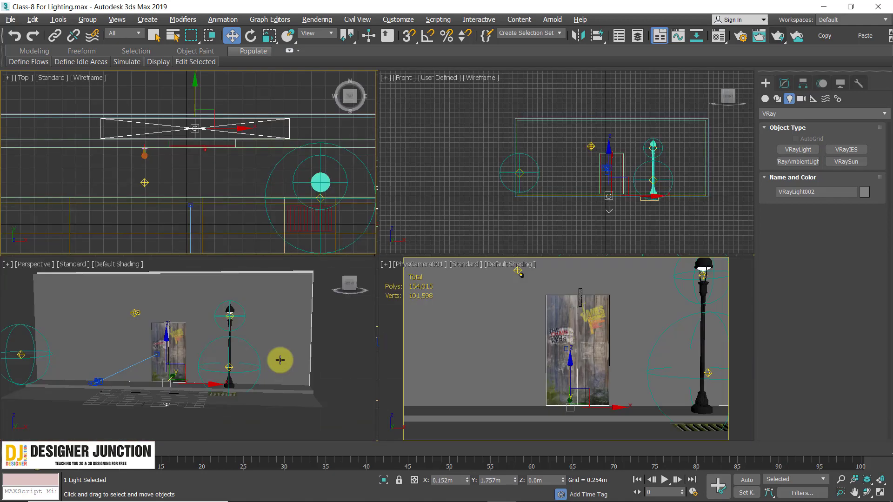
pyautogui.hotkey('alt', 'w')
pyautogui.hotkey('alt', 'w')
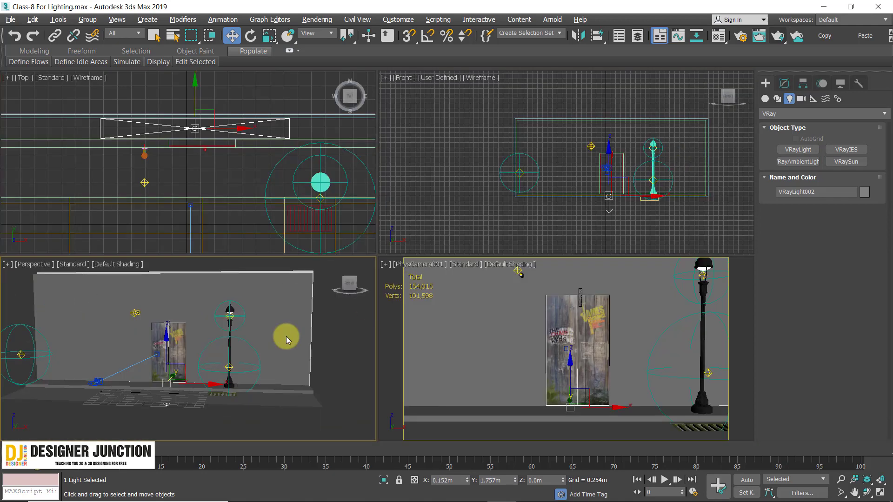
pyautogui.rightClick(282, 332)
pyautogui.press('Escape')
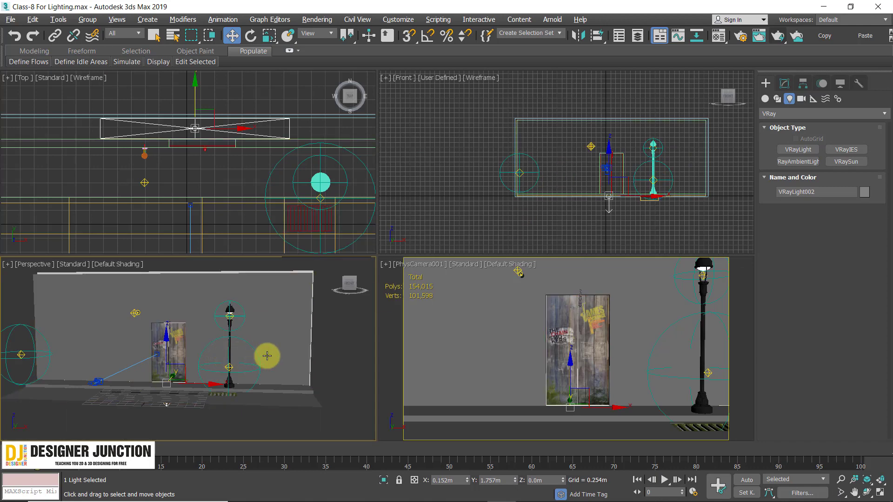
pyautogui.hotkey('alt', 'w')
pyautogui.keyDown('alt'); pyautogui.moveTo(203, 338); pyautogui.dragTo(302, 309, button='middle'); pyautogui.keyUp('alt')
# Step: Render a quick camera-view test, then close the rendered image
pyautogui.press('c')
pyautogui.hotkey('shift', 'q')
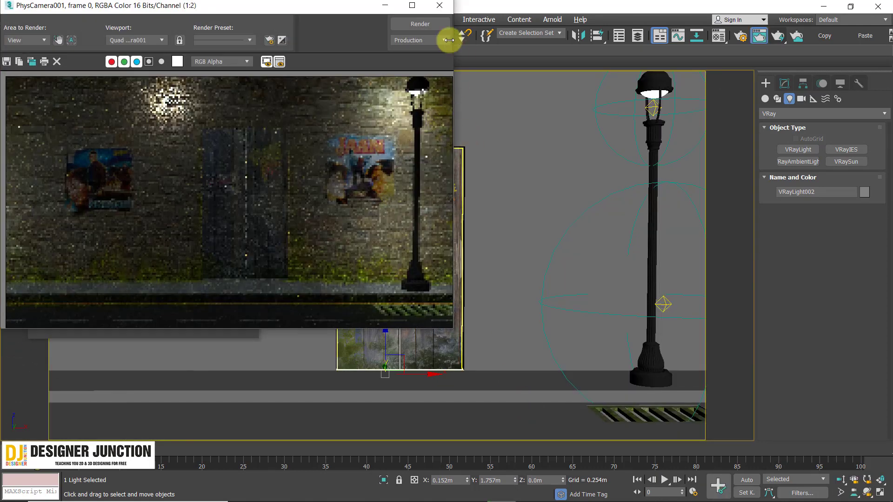
pyautogui.click(439, 5)
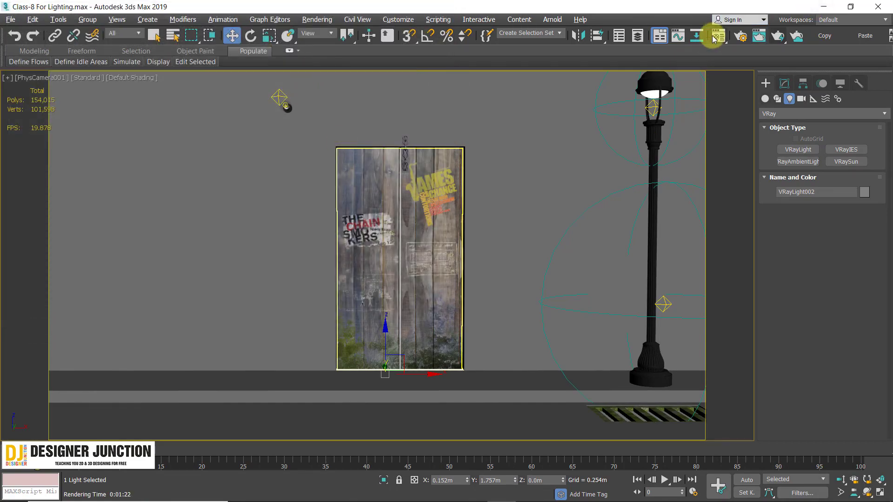
# Step: Turn on Show Shaded Material in Viewport so the 07 - Default wall textures display
pyautogui.press('m')
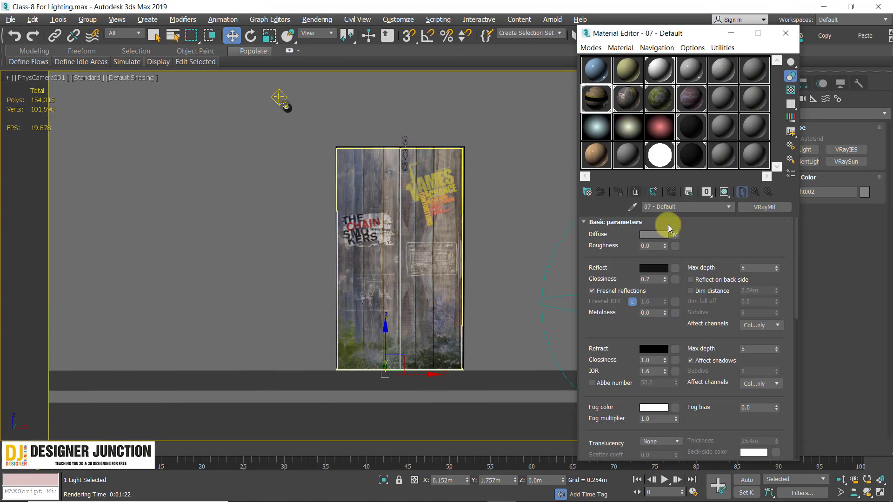
pyautogui.click(724, 192)
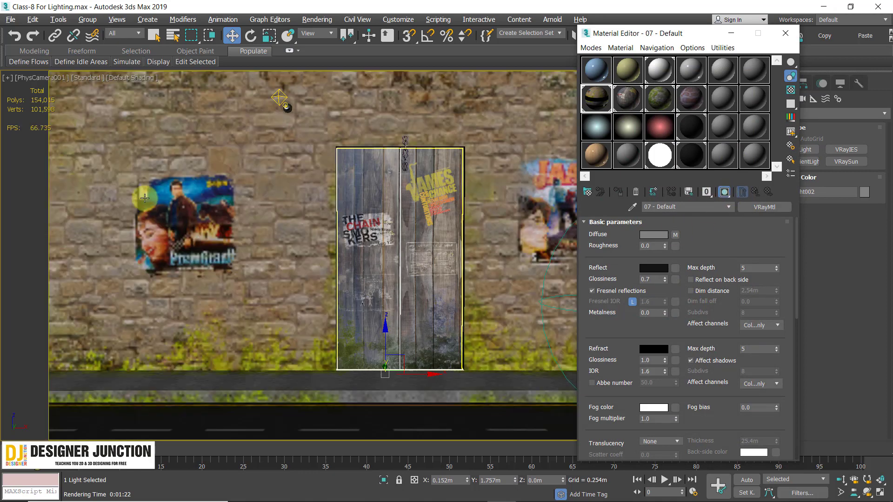
pyautogui.click(708, 206)
pyautogui.click(725, 192)
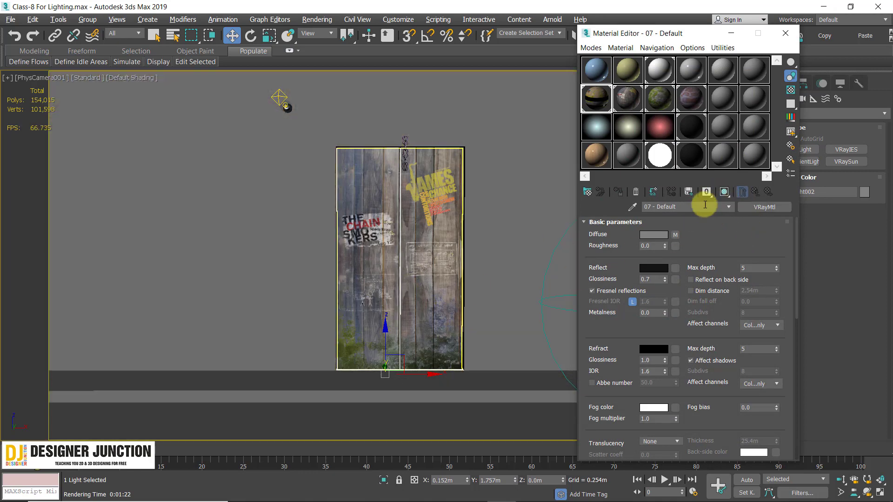
pyautogui.click(724, 192)
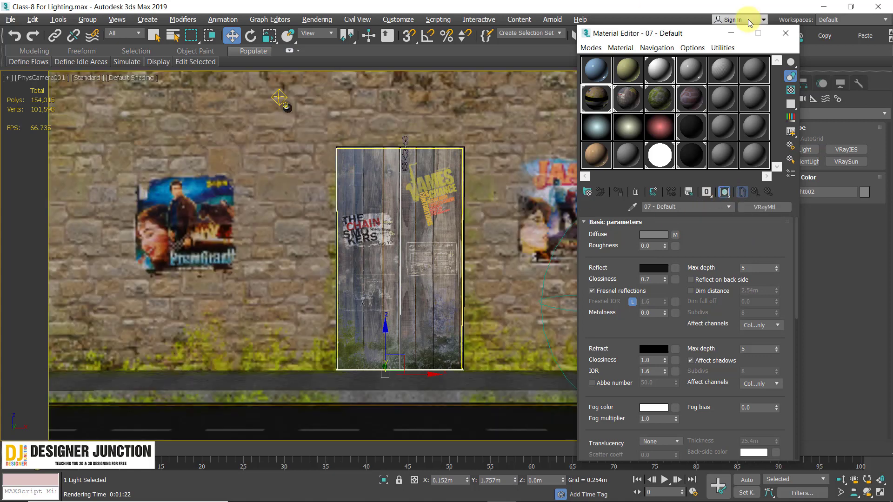
pyautogui.click(786, 33)
# Step: Select the new plane light and raise it up the wall in the perspective view
pyautogui.hotkey('alt', 'w')
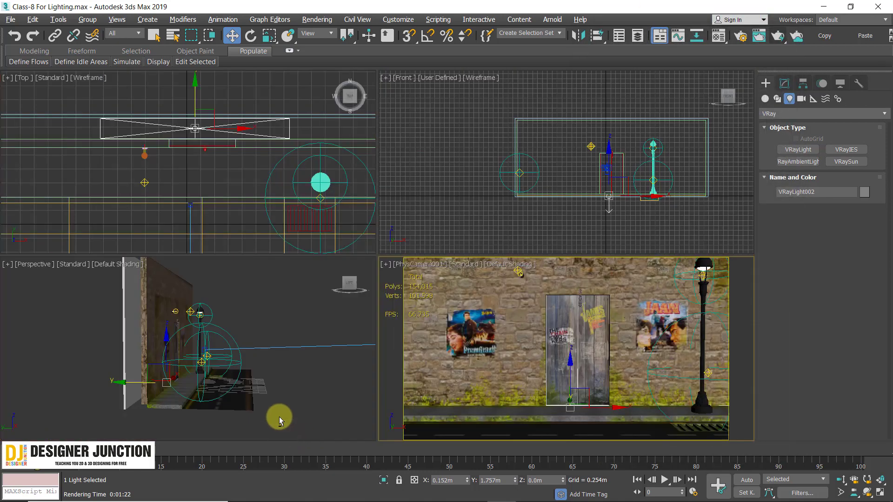
pyautogui.hotkey('alt', 'w')
pyautogui.keyDown('alt'); pyautogui.moveTo(269, 259); pyautogui.dragTo(283, 255, button='middle'); pyautogui.keyUp('alt')
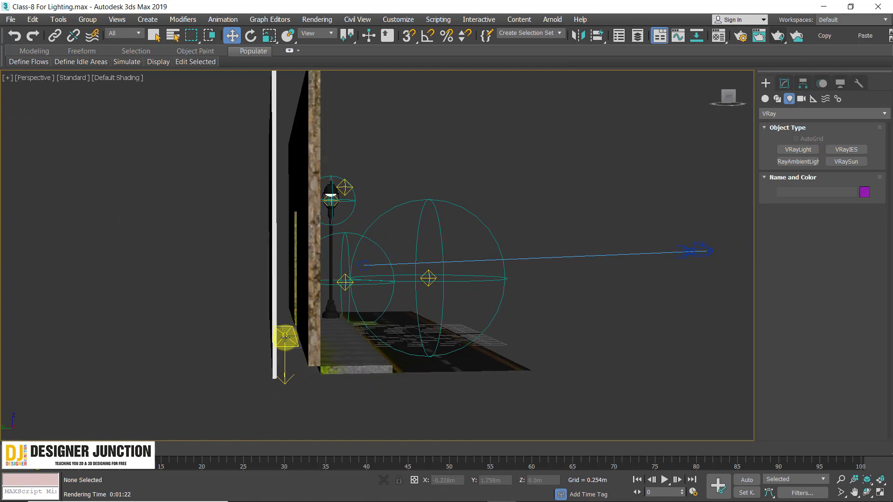
pyautogui.click(285, 337)
pyautogui.moveTo(339, 353); pyautogui.dragTo(274, 370, button='middle')
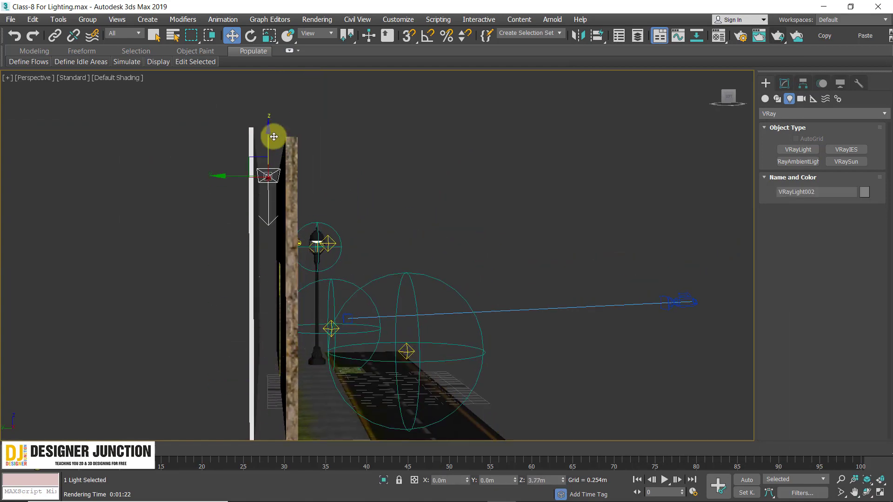
pyautogui.moveTo(268, 362); pyautogui.dragTo(269, 144)
# Step: In the Front view, lower the plane light slightly and centre it over the door at Z 3.744m
pyautogui.hotkey('alt', 'w')
pyautogui.rightClick(564, 170)
pyautogui.hotkey('alt', 'w')
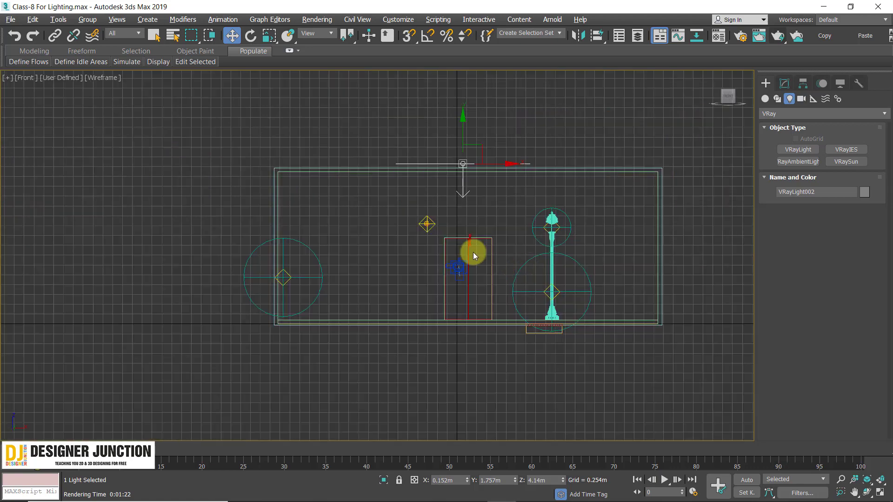
pyautogui.scroll(5, 473, 252)
pyautogui.moveTo(434, 145); pyautogui.dragTo(434, 204)
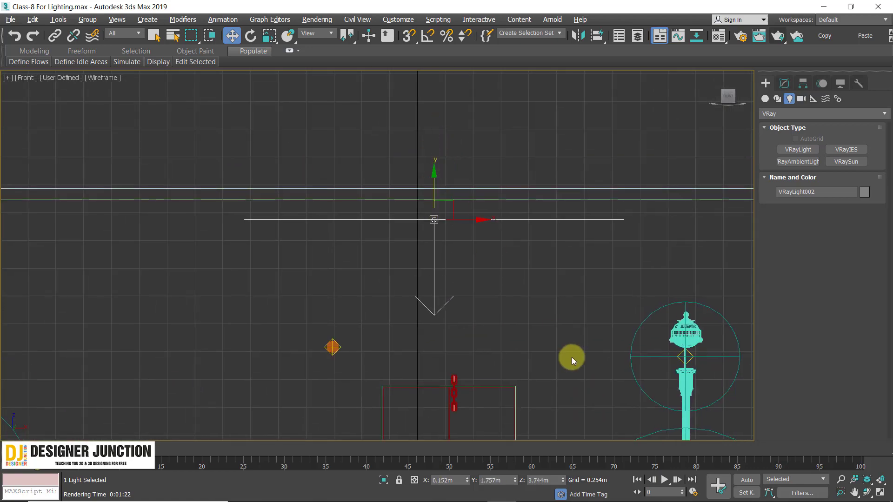
pyautogui.scroll(-5, 572, 358)
pyautogui.scroll(2, 395, 189)
pyautogui.moveTo(383, 146); pyautogui.dragTo(386, 146)
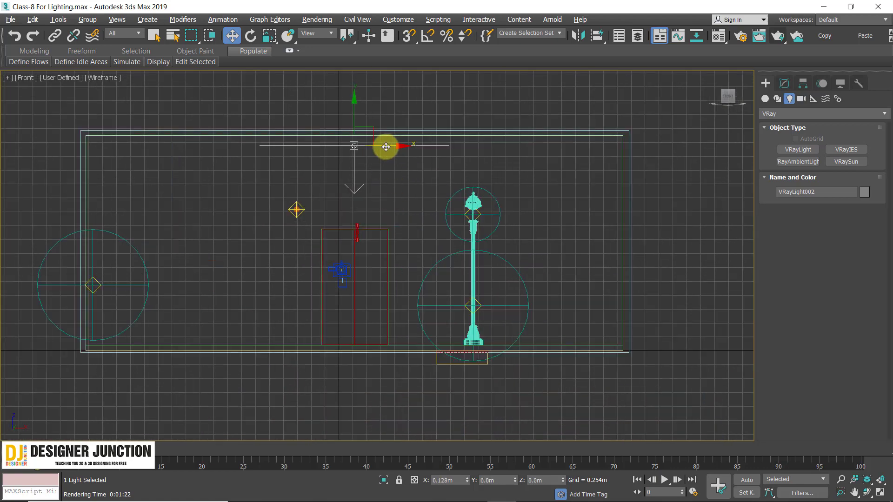
# Step: Run a camera test render, then close the image and cancel the running render
pyautogui.hotkey('alt', 'w')
pyautogui.hotkey('alt', 'w')
pyautogui.hotkey('shift', 'q')
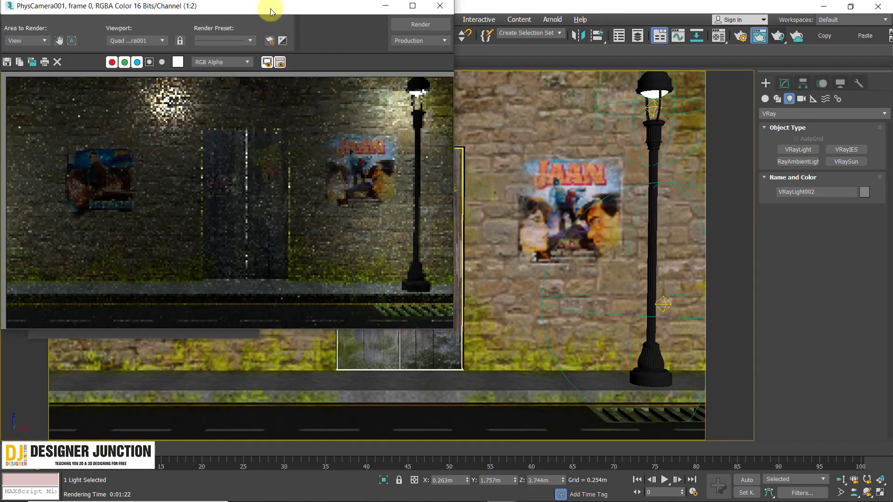
pyautogui.moveTo(270, 9); pyautogui.dragTo(448, 53)
pyautogui.scroll(1, 471, 219)
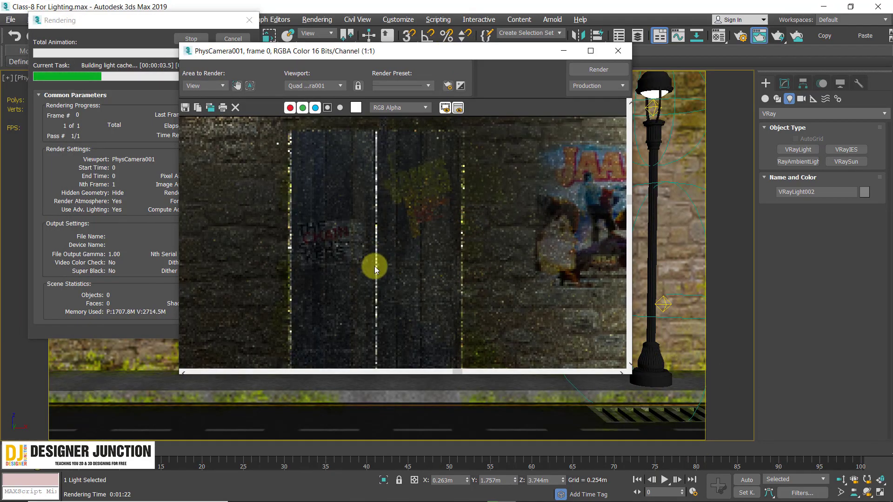
pyautogui.scroll(-1, 375, 266)
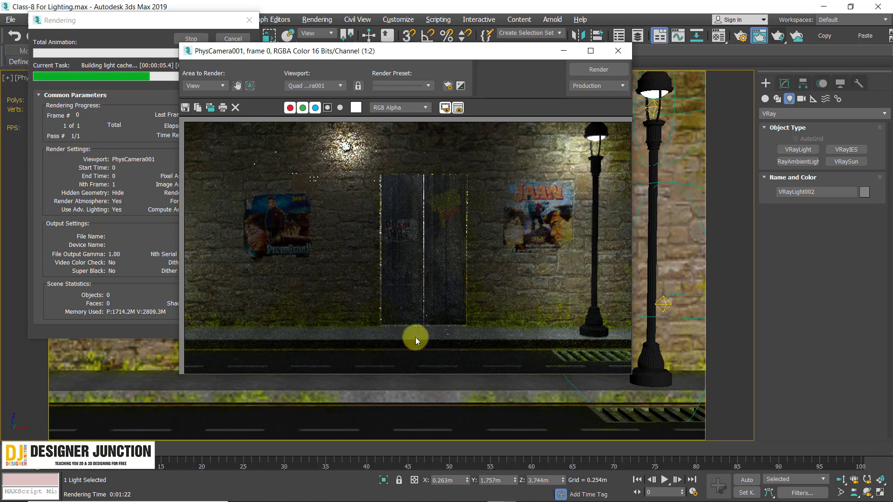
pyautogui.click(618, 51)
pyautogui.click(247, 41)
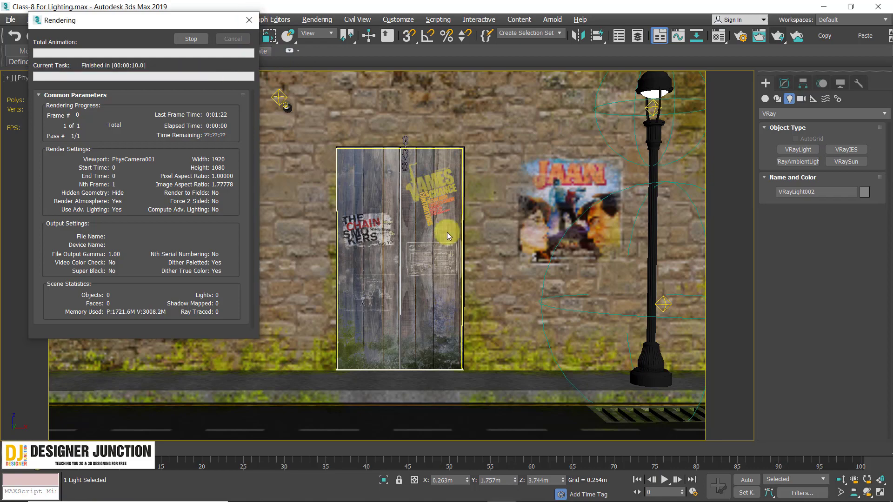
pyautogui.hotkey('alt', 'w')
# Step: In the Left view, rotate VRayLight002 -90° on X with angle snap to face the wall
pyautogui.rightClick(634, 135)
pyautogui.hotkey('alt', 'w')
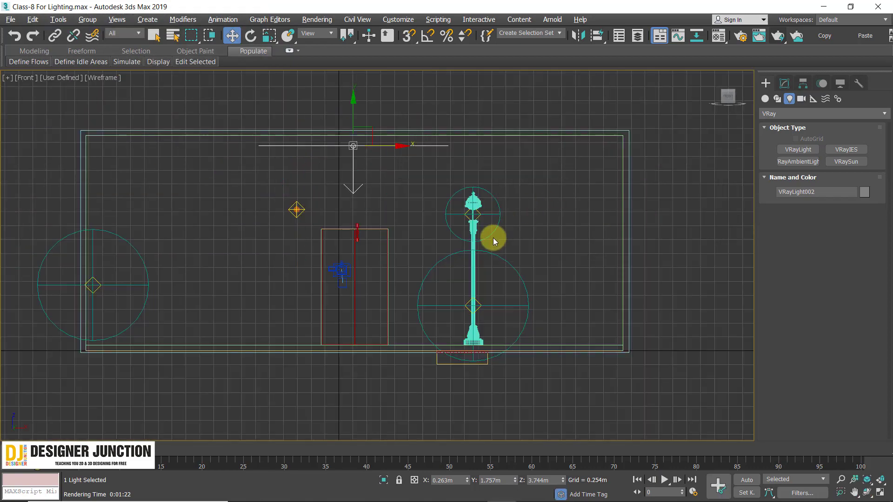
pyautogui.press('l')
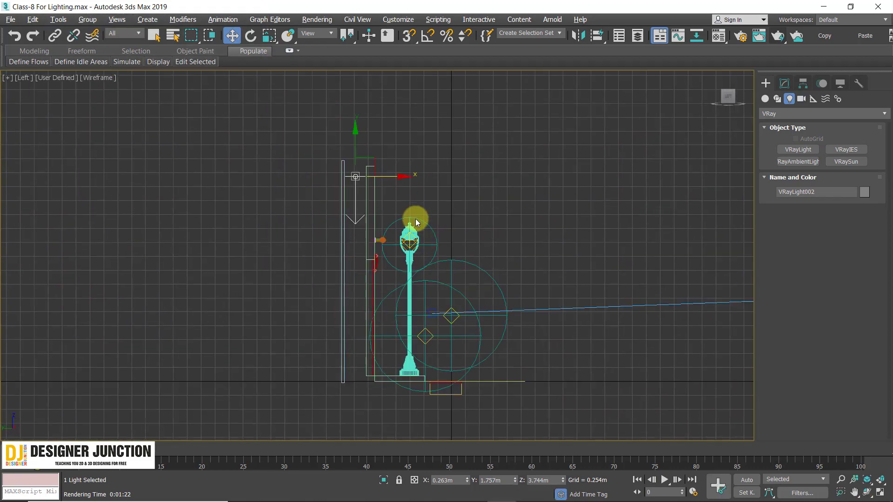
pyautogui.press('e')
pyautogui.moveTo(411, 168); pyautogui.dragTo(417, 63)
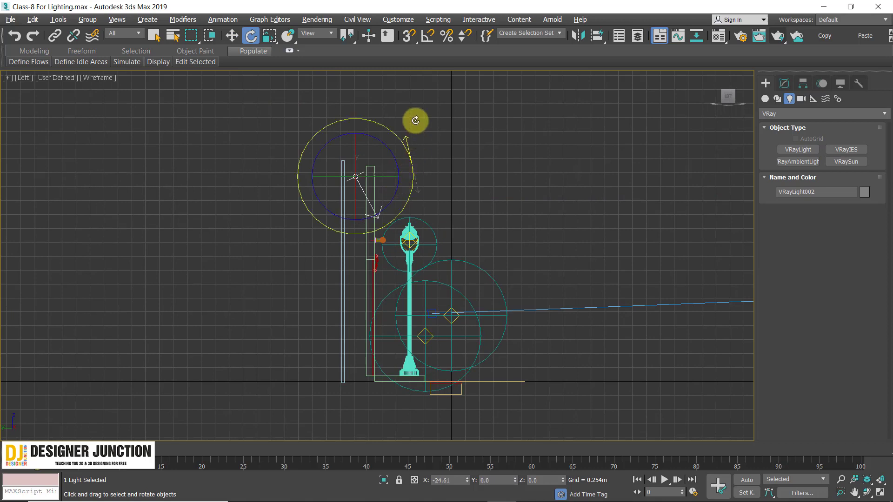
pyautogui.rightClick(429, 37)
pyautogui.click(523, 179)
pyautogui.click(429, 37)
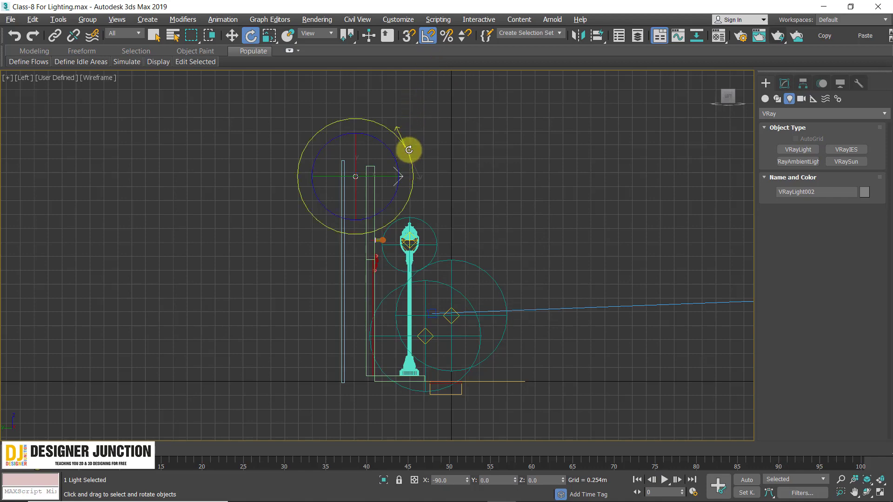
# Step: Move the light down beside the wall
pyautogui.press('w')
pyautogui.moveTo(354, 146); pyautogui.dragTo(364, 228)
pyautogui.scroll(5, 364, 228)
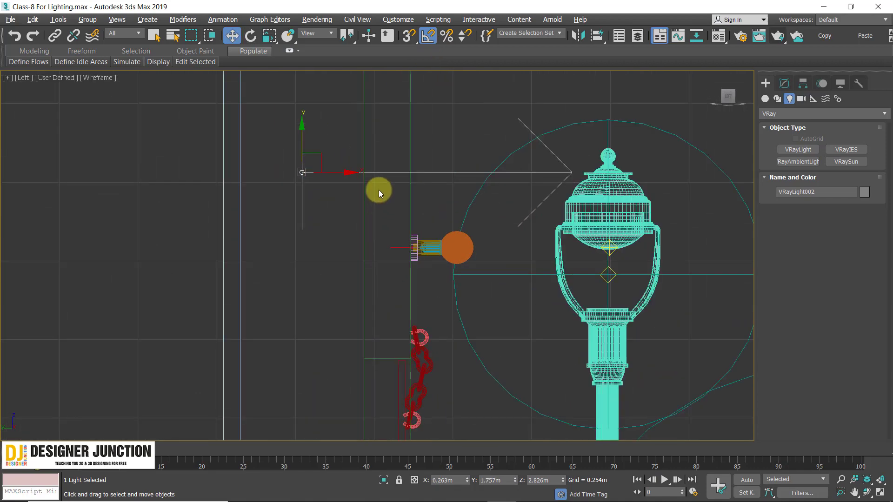
pyautogui.moveTo(327, 161); pyautogui.dragTo(264, 229)
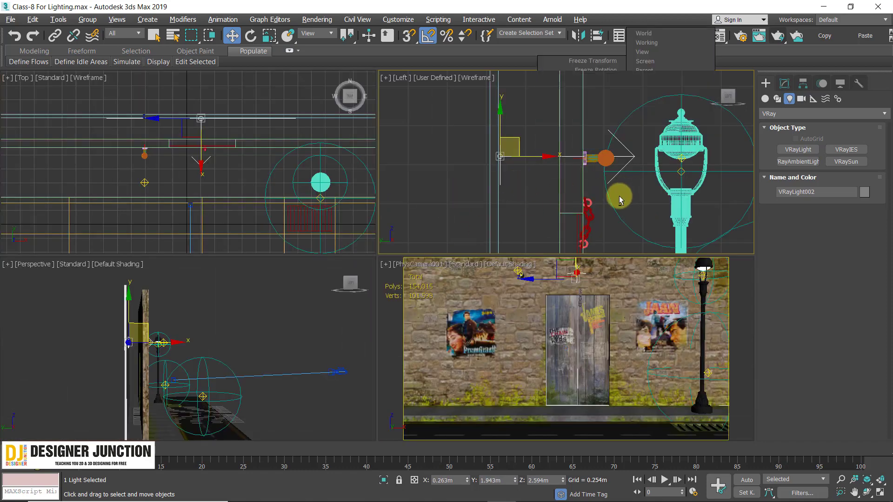
# Step: Set the light's Length to 1.873m and Width to 2.434m, and place it over the door
pyautogui.press('f')
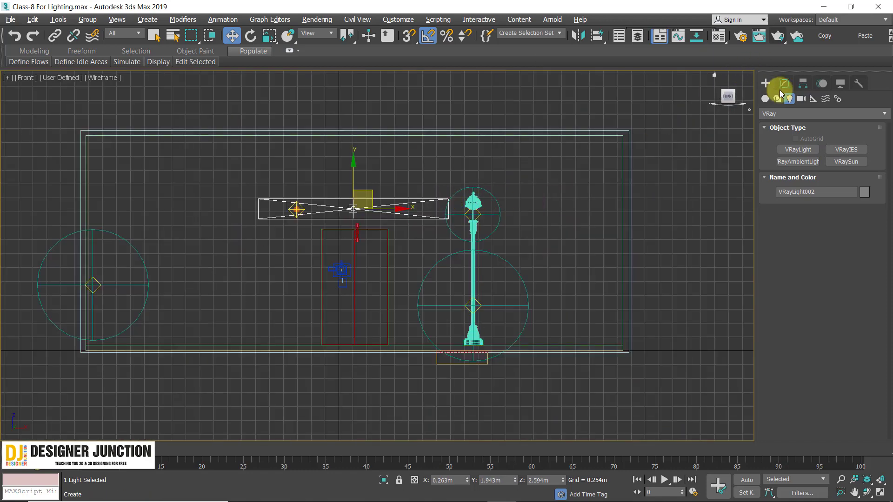
pyautogui.click(784, 83)
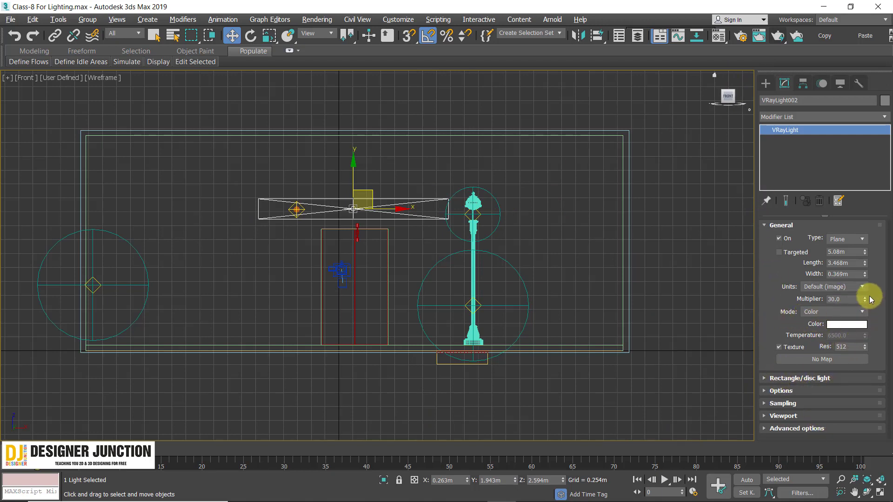
pyautogui.moveTo(864, 285); pyautogui.dragTo(868, 203)
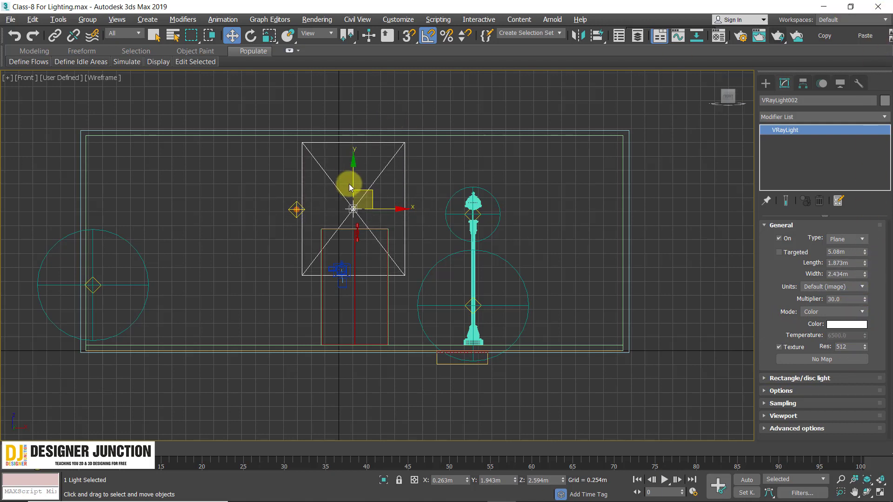
pyautogui.moveTo(351, 185); pyautogui.dragTo(357, 243)
pyautogui.press('z')
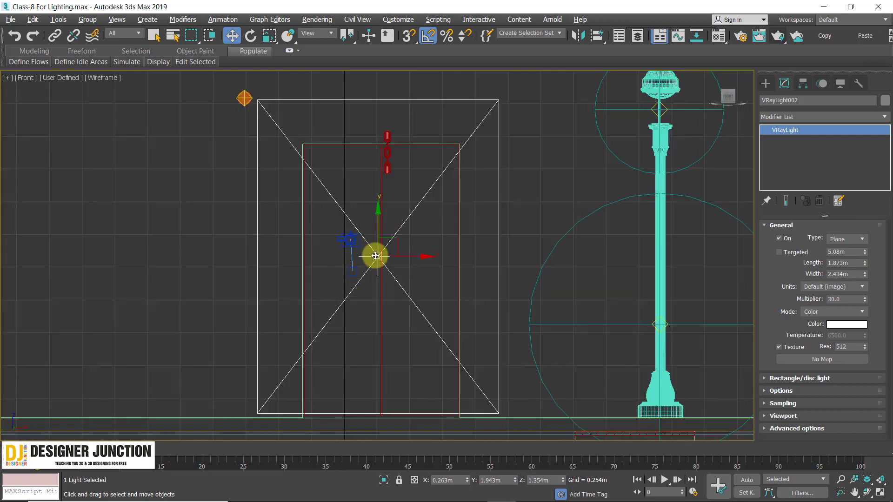
pyautogui.moveTo(384, 219); pyautogui.dragTo(398, 213)
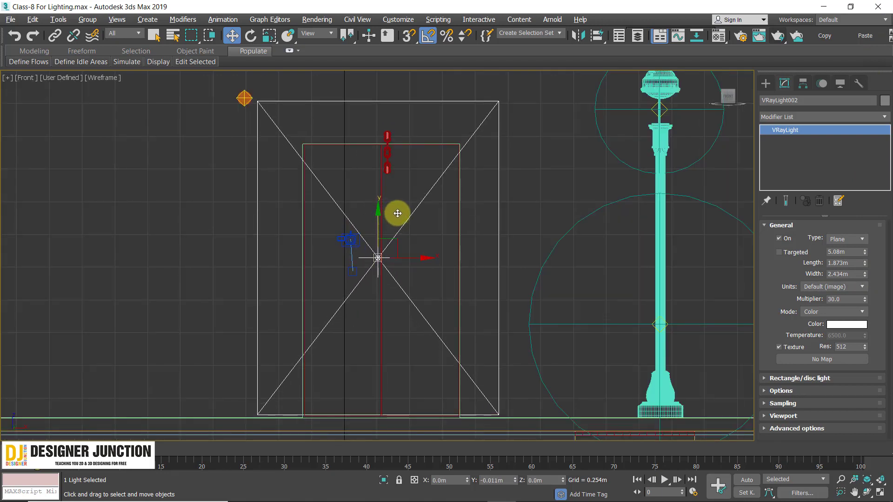
pyautogui.click(158, 246)
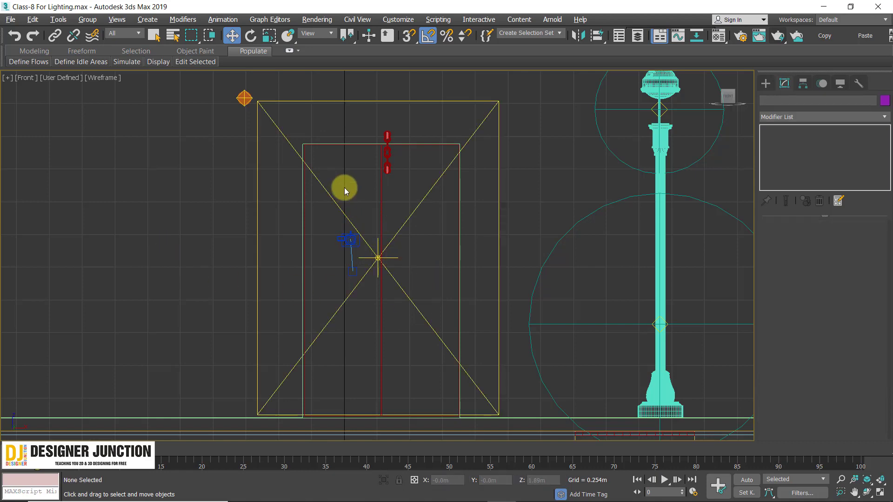
pyautogui.click(349, 228)
pyautogui.hotkey('alt', 'w')
pyautogui.hotkey('alt', 'w')
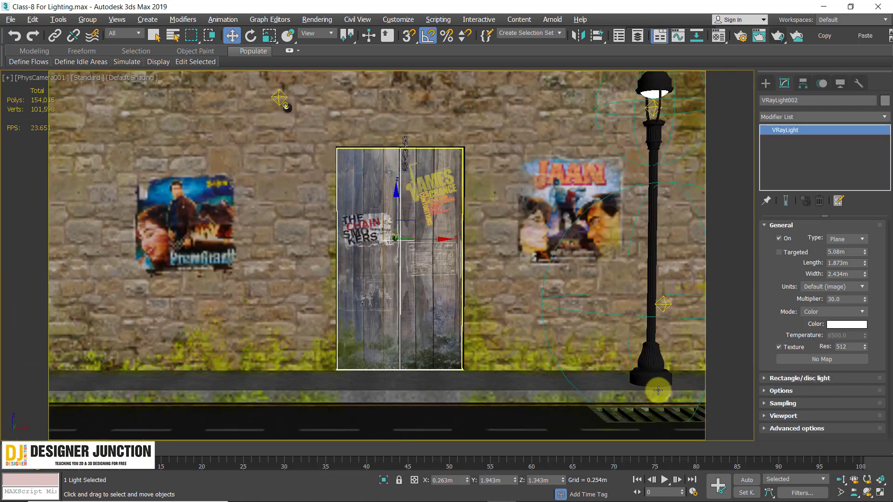
# Step: Test-render the camera view and inspect the door lighting in the frame buffer
pyautogui.hotkey('shift', 'q')
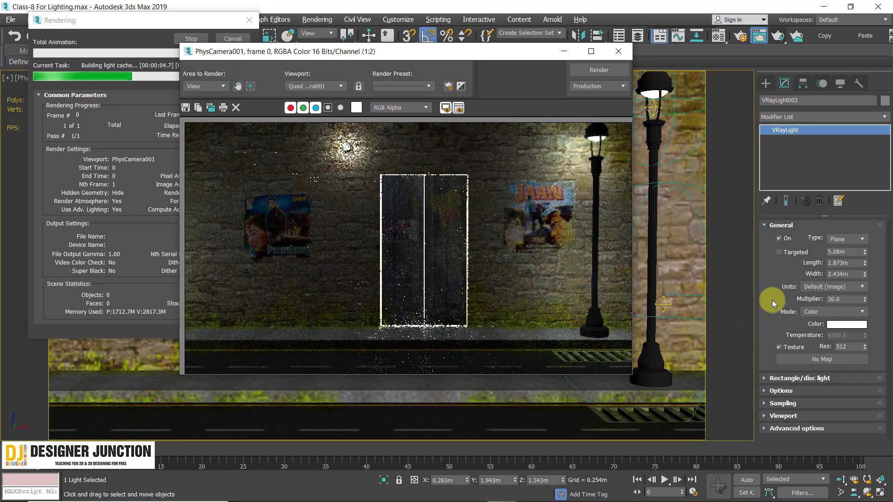
pyautogui.click(591, 51)
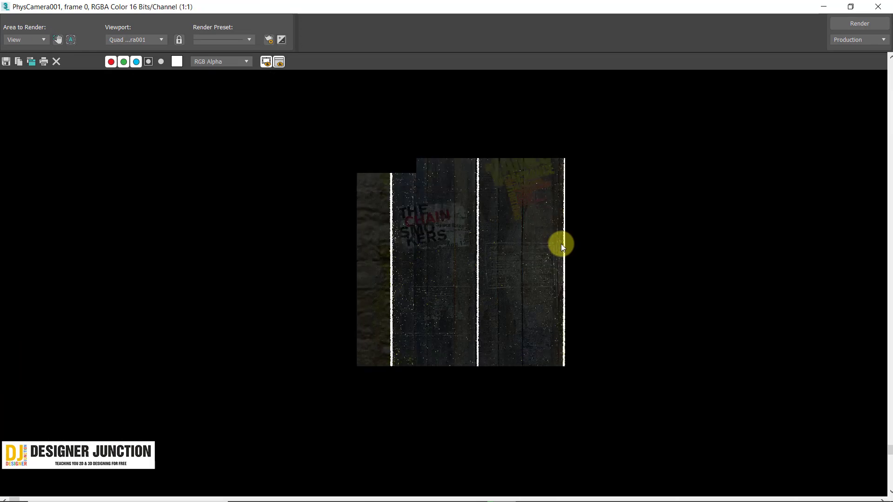
pyautogui.scroll(-1, 561, 244)
pyautogui.click(852, 6)
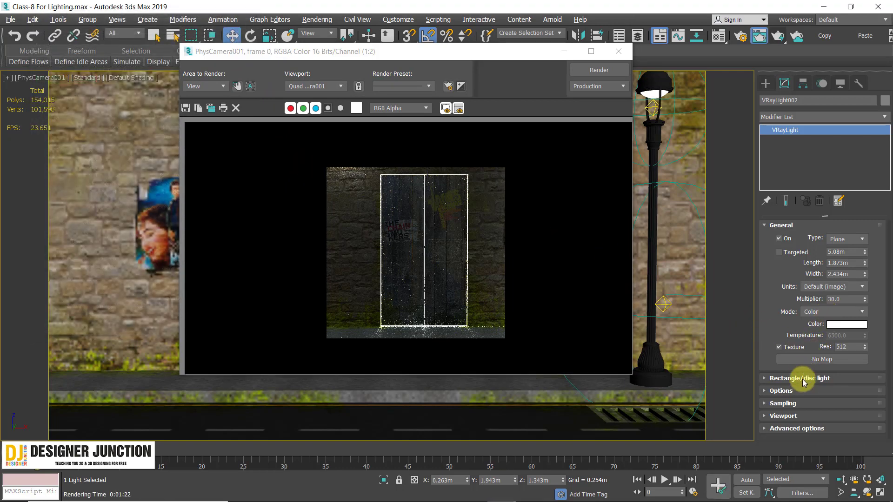
# Step: Tick Invisible in VRayLight002's Options, re-render, and close the render windows
pyautogui.click(795, 391)
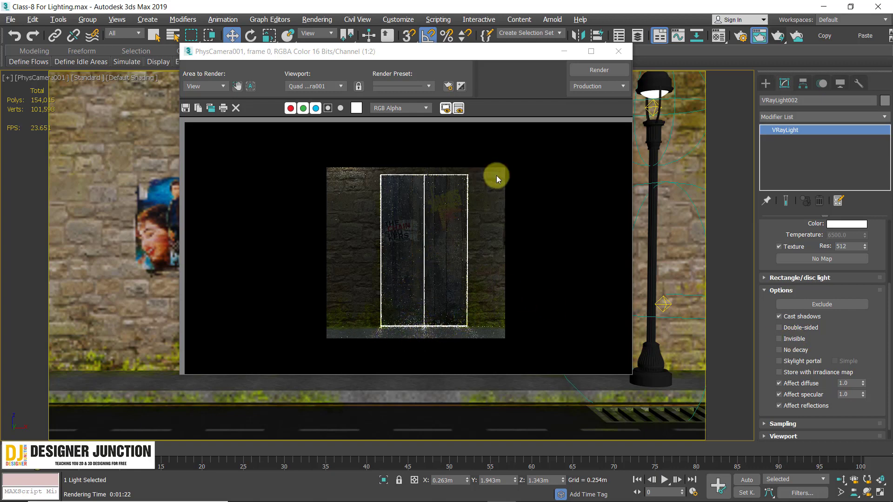
pyautogui.click(790, 341)
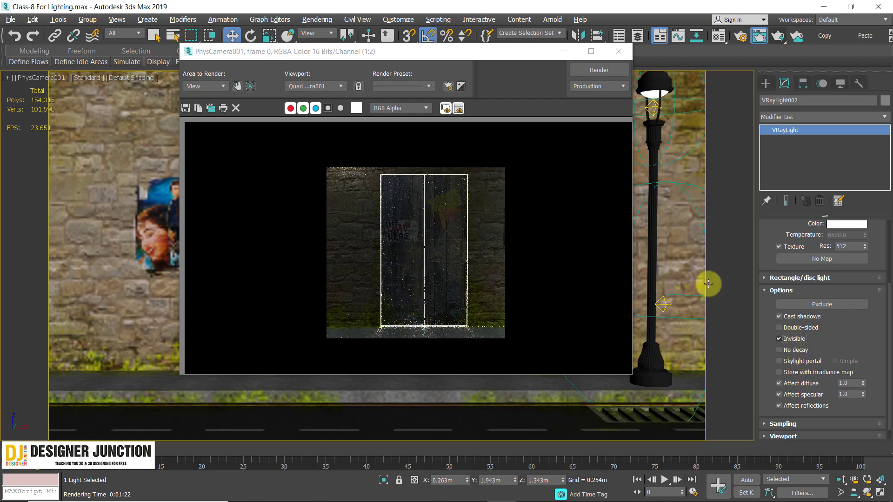
pyautogui.click(595, 74)
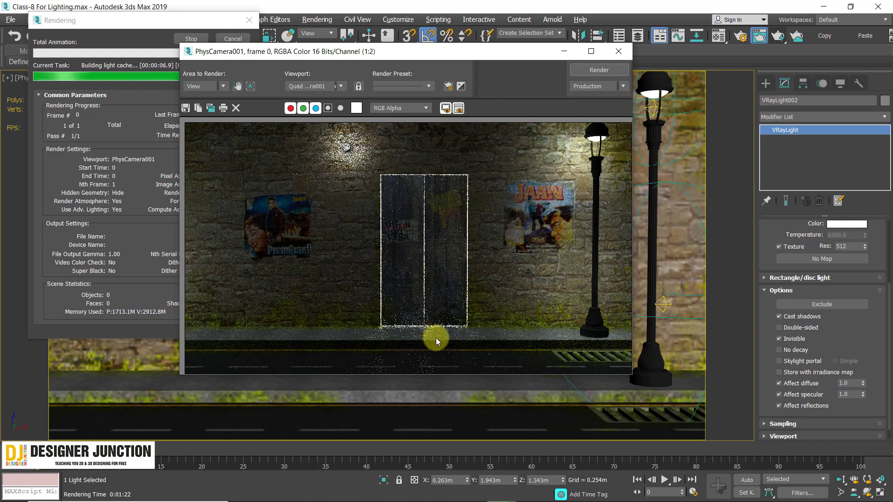
pyautogui.click(249, 21)
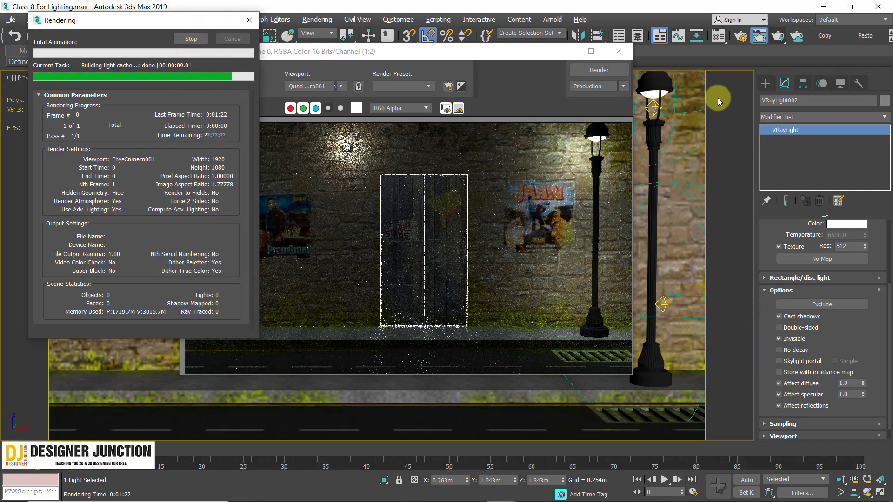
pyautogui.click(619, 52)
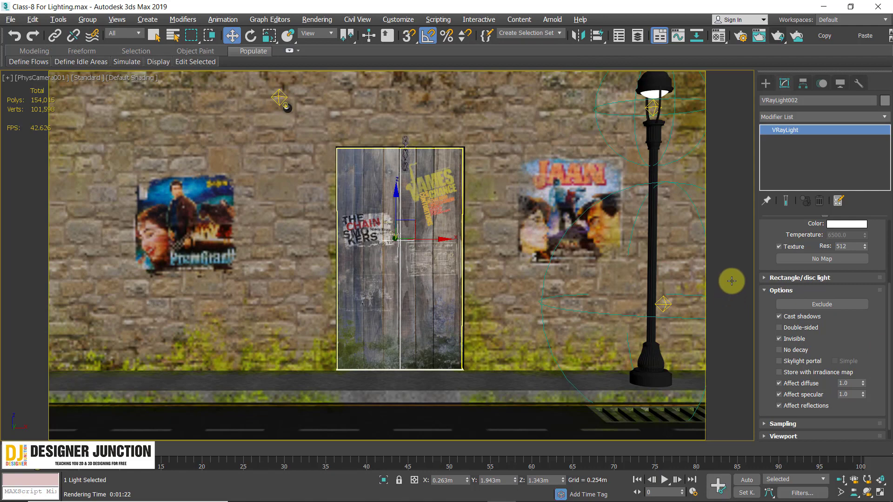
# Step: In Perspective, Shift-drag the door light left along X to clone it as VRayLight003
pyautogui.press('p')
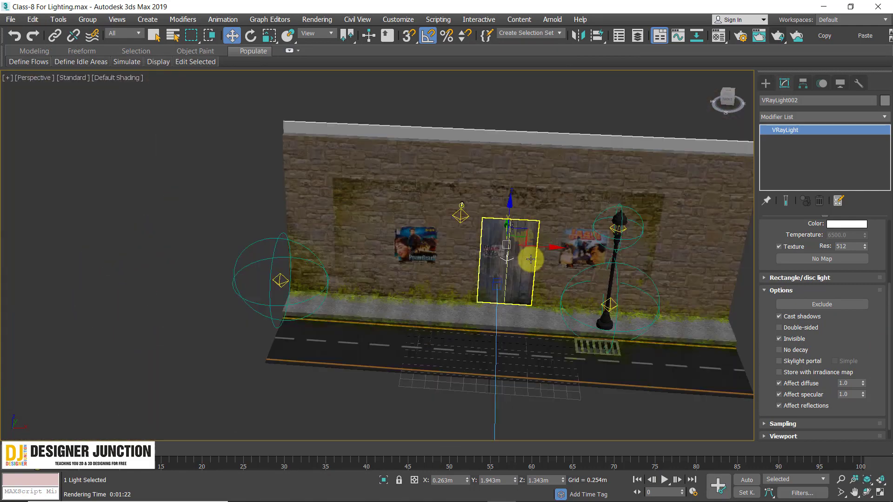
pyautogui.keyDown('shift'); pyautogui.moveTo(531, 259); pyautogui.dragTo(279, 255); pyautogui.keyUp('shift')
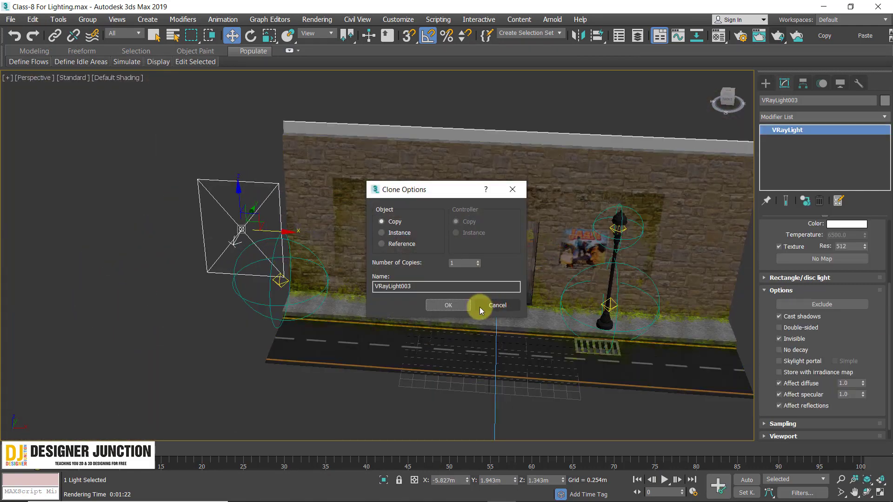
pyautogui.click(448, 305)
pyautogui.scroll(3, 302, 279)
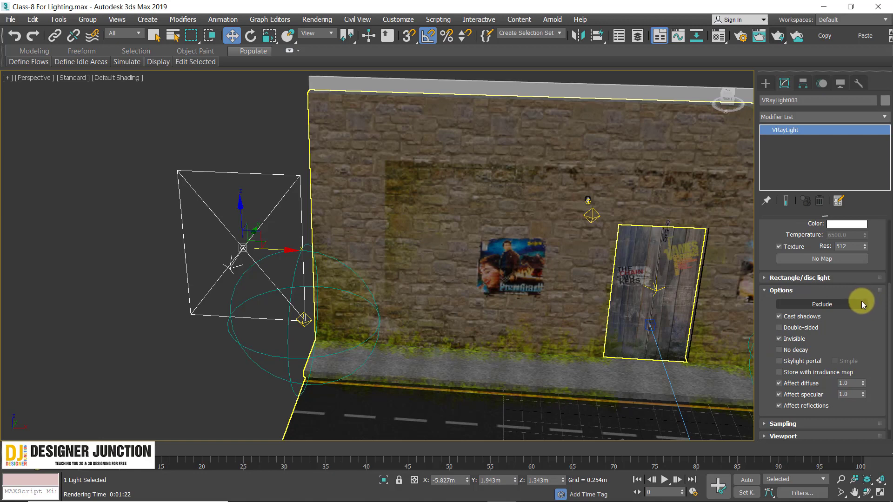
# Step: Select VRayLight003 and open its Modify parameters and exclusion settings
pyautogui.click(766, 84)
pyautogui.click(799, 114)
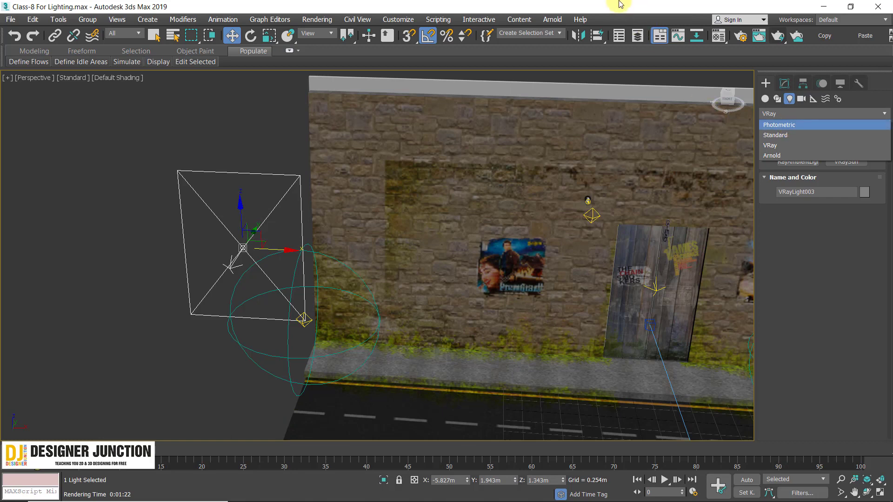
pyautogui.click(766, 196)
pyautogui.click(486, 140)
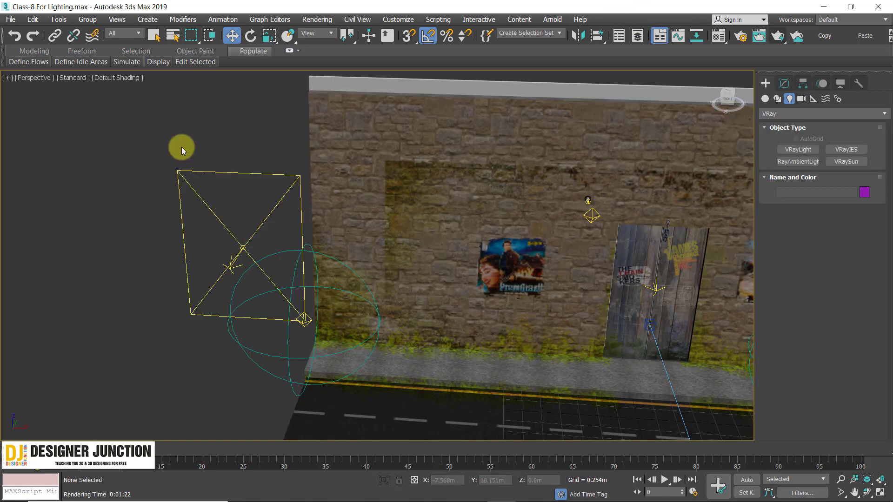
pyautogui.click(217, 201)
pyautogui.click(786, 85)
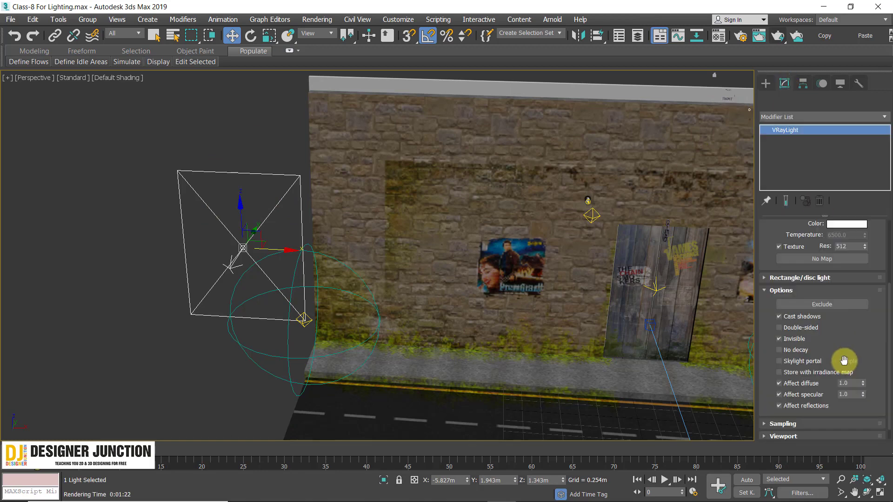
pyautogui.scroll(1, 826, 247)
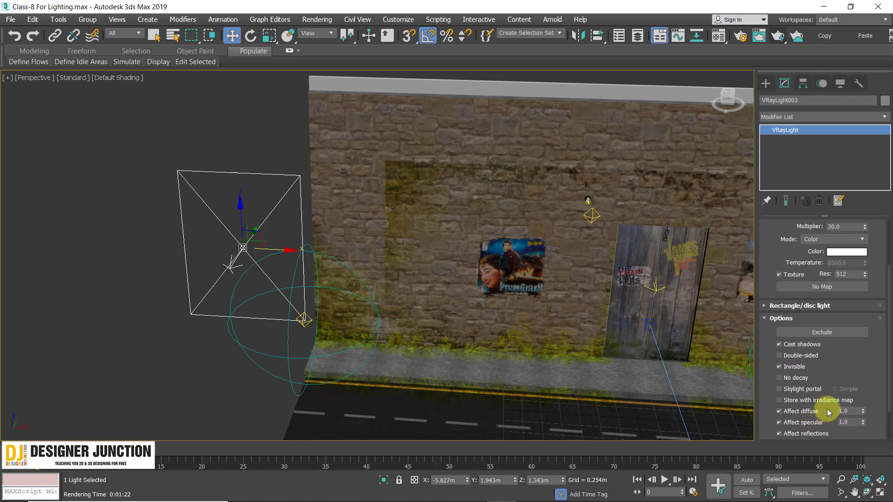
pyautogui.click(807, 336)
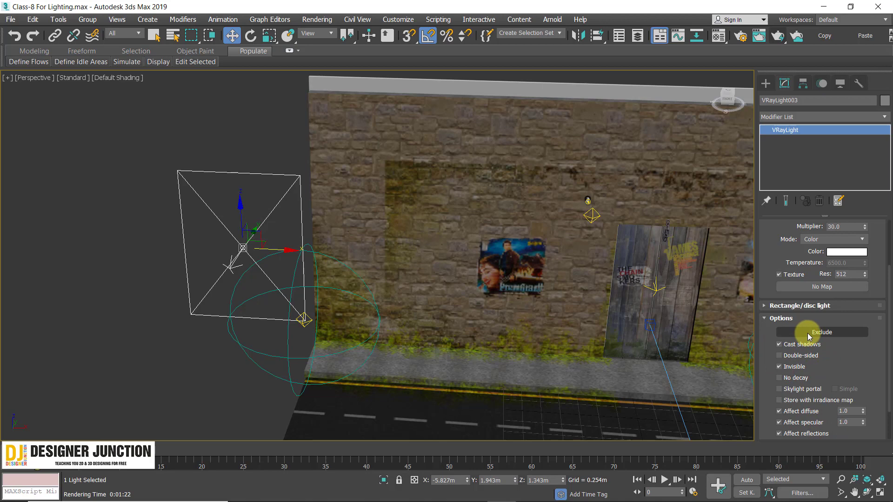
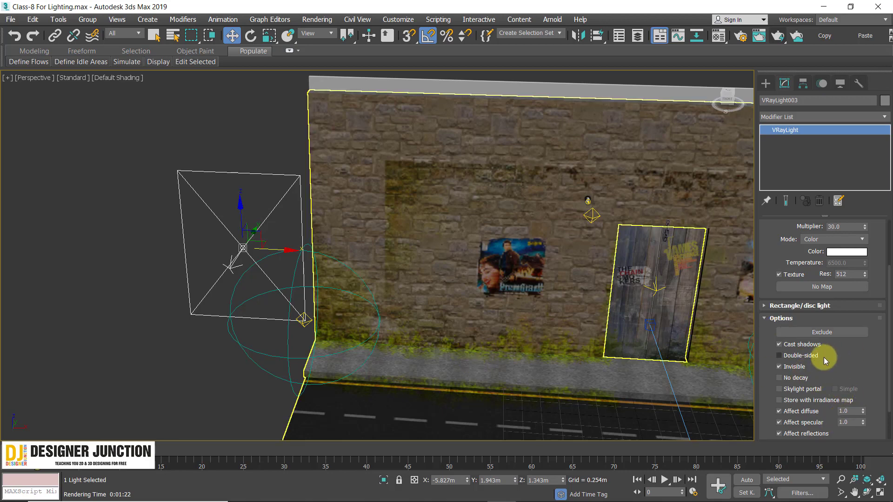
# Step: Pan the perspective view and render a lighting test
pyautogui.scroll(-2, 845, 399)
pyautogui.scroll(-2, 836, 309)
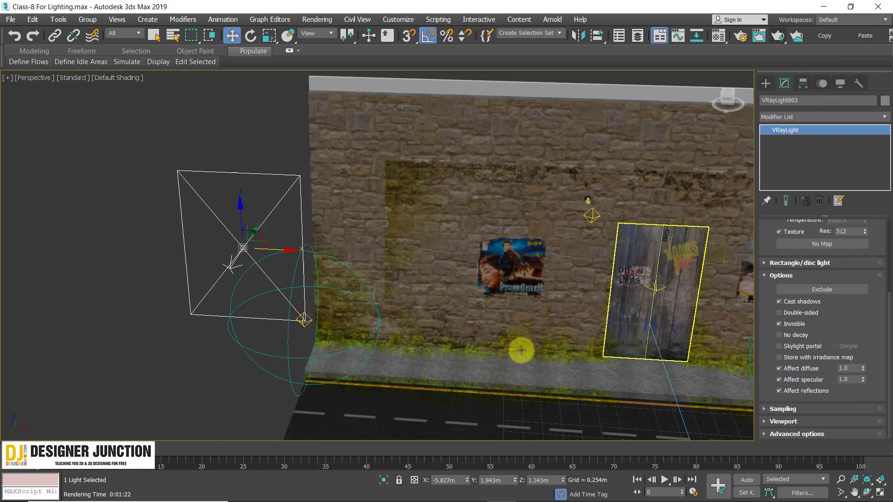
pyautogui.moveTo(279, 274); pyautogui.dragTo(284, 256, button='middle')
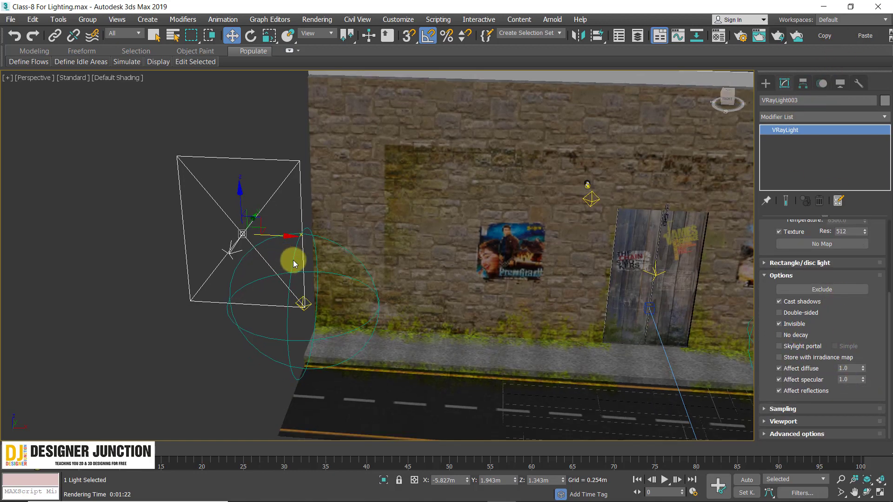
pyautogui.hotkey('shift', 'q')
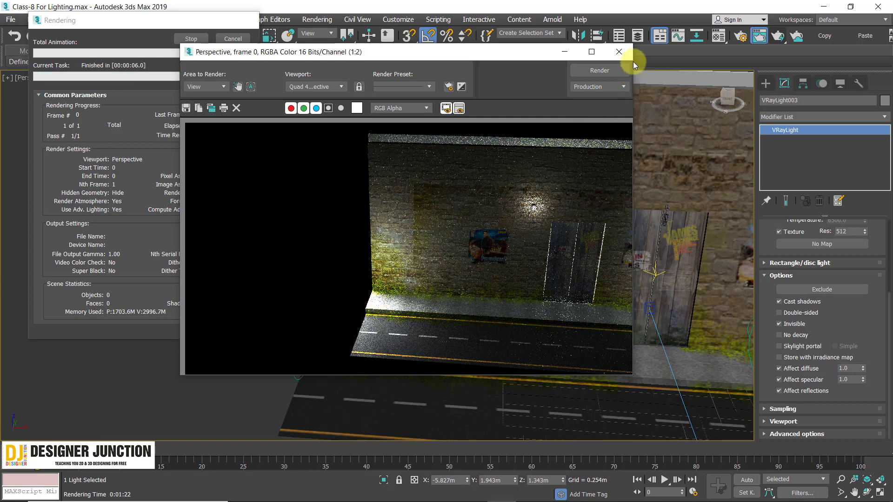
pyautogui.click(621, 52)
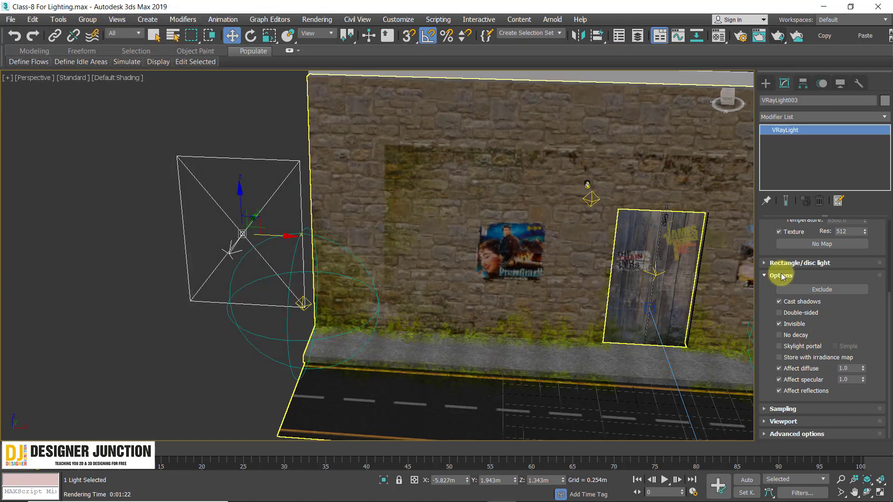
# Step: Turn off Invisible for VRayLight003 and re-render, cancelling the render partway
pyautogui.click(797, 326)
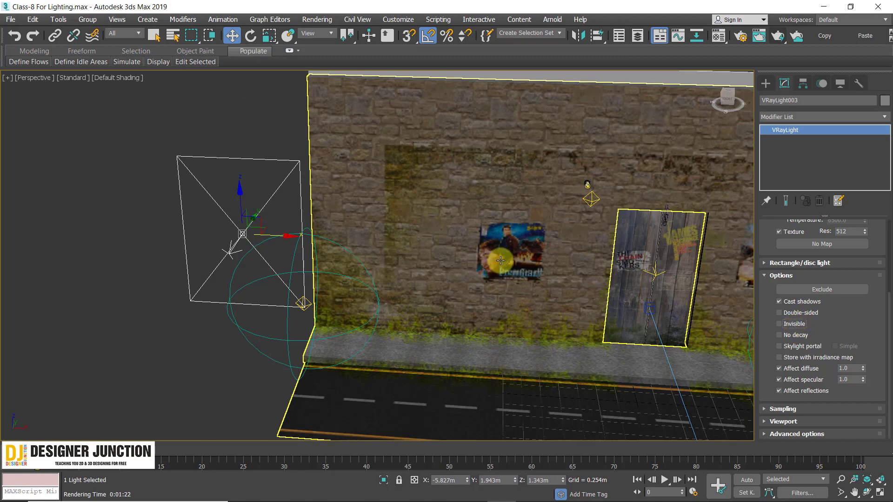
pyautogui.hotkey('shift', 'q')
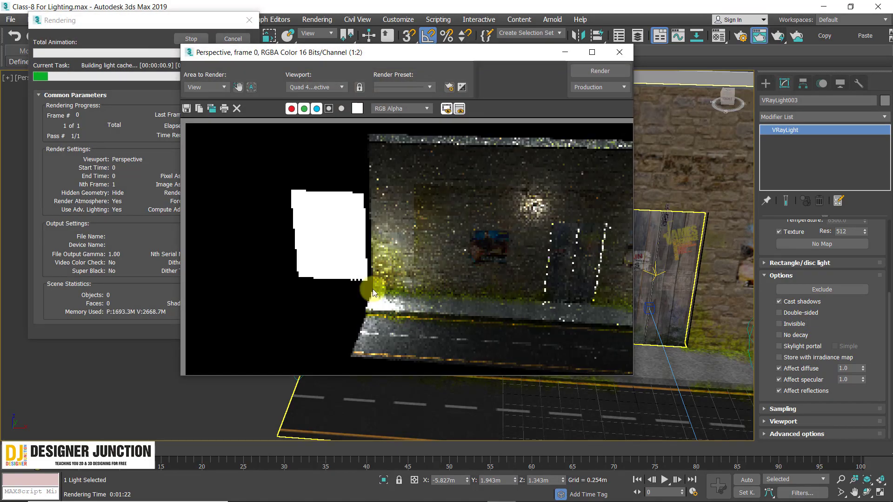
pyautogui.click(228, 41)
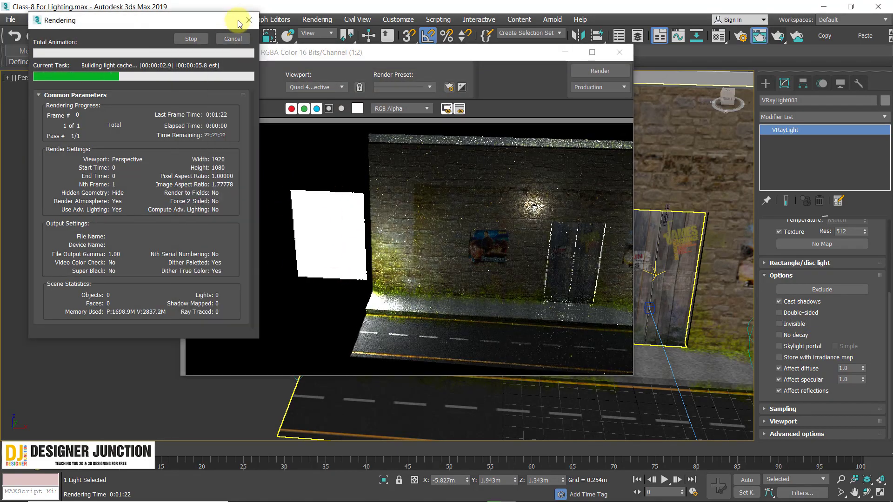
pyautogui.click(619, 52)
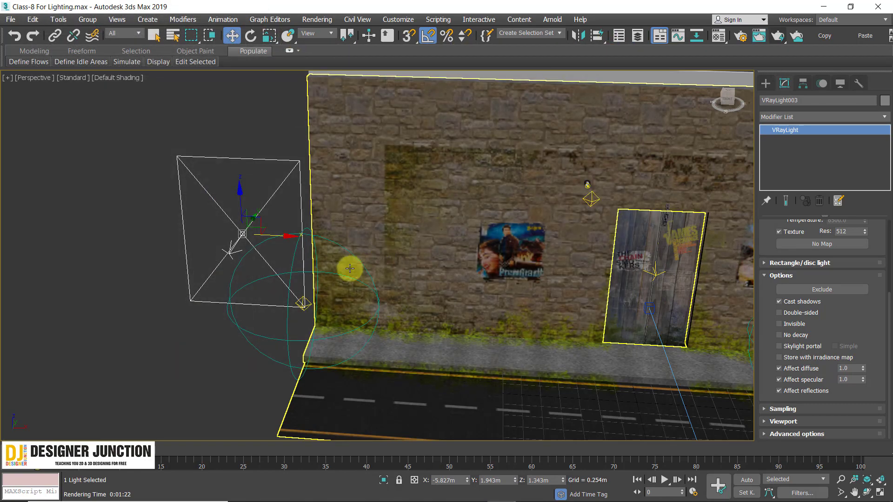
# Step: Select the VRayLight002 panel light over the door in the Top view
pyautogui.hotkey('alt', 'w')
pyautogui.hotkey('alt', 'w')
pyautogui.scroll(-3, 263, 234)
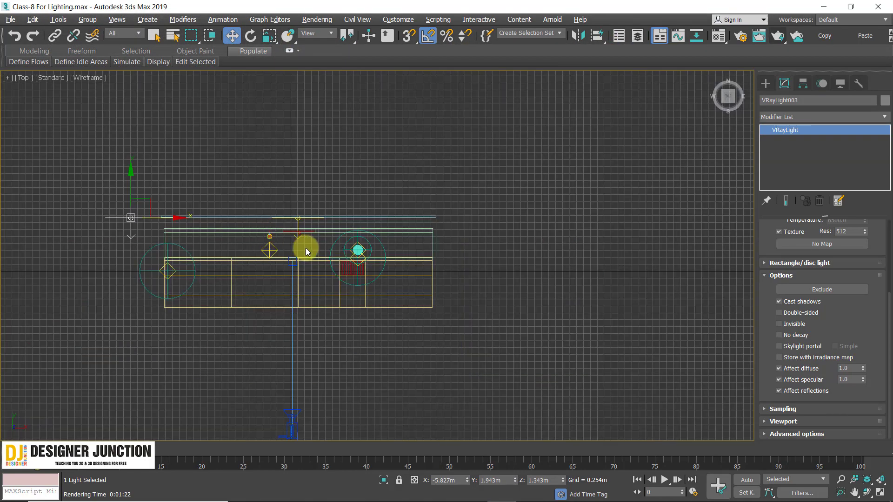
pyautogui.click(302, 229)
pyautogui.scroll(4, 286, 215)
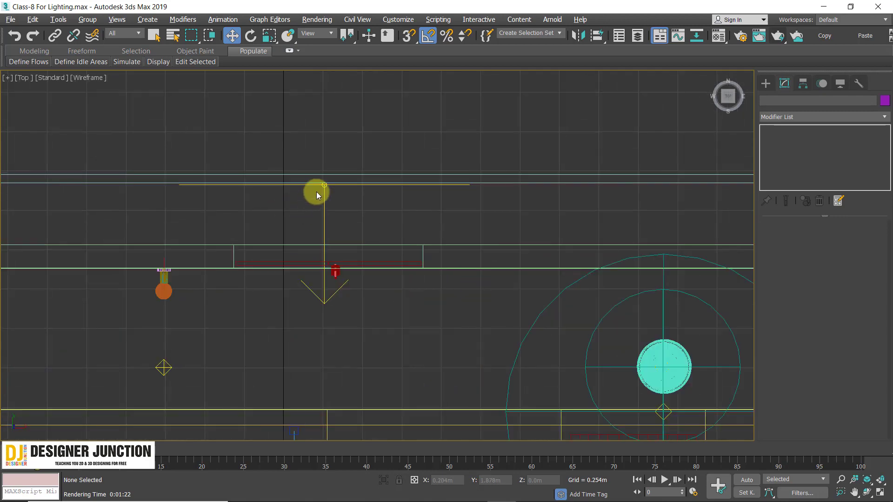
pyautogui.click(335, 185)
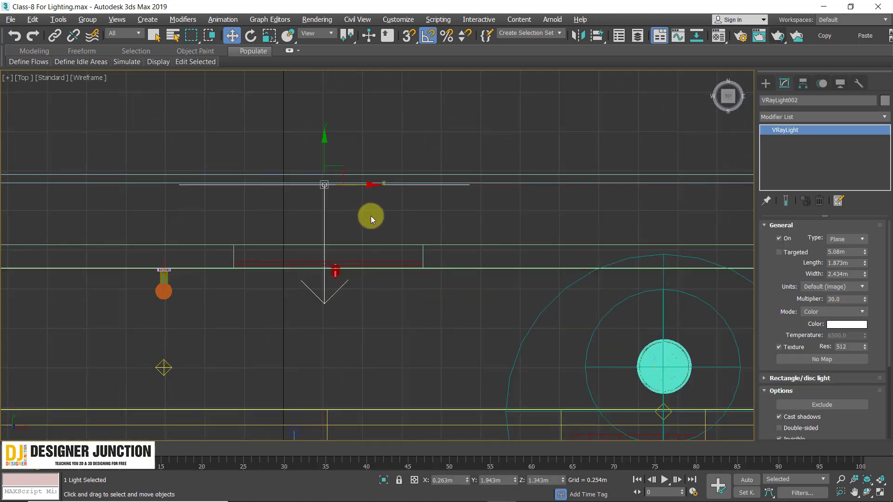
pyautogui.press('c')
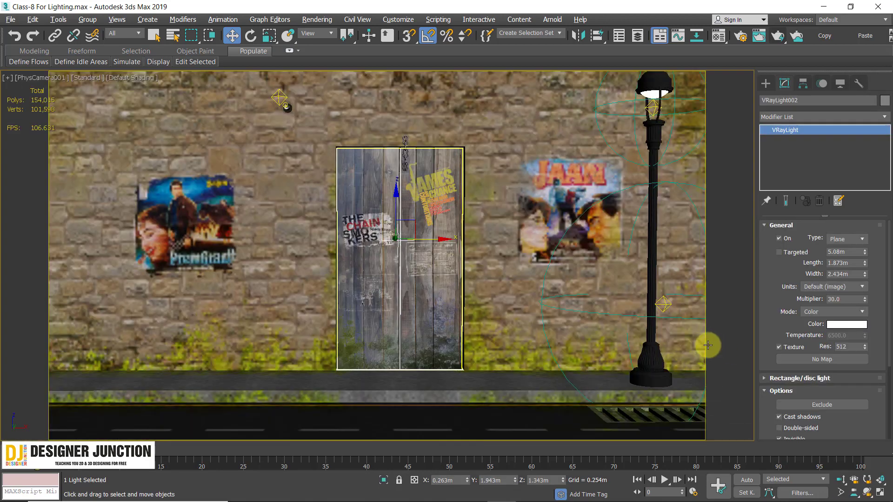
pyautogui.hotkey('alt', 'w')
pyautogui.hotkey('alt', 'w')
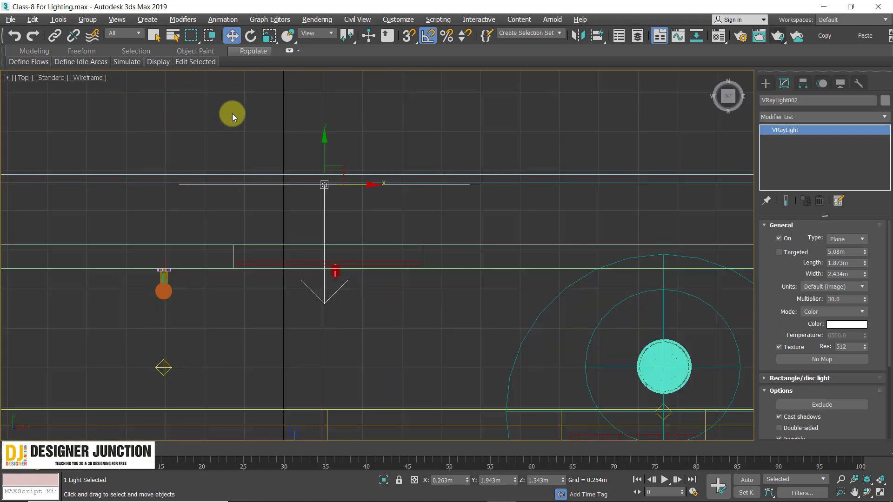
pyautogui.click(200, 135)
# Step: Move VRayLight002 and its target along Y to 2.218 m, and uncheck Invisible
pyautogui.moveTo(329, 175); pyautogui.dragTo(333, 132)
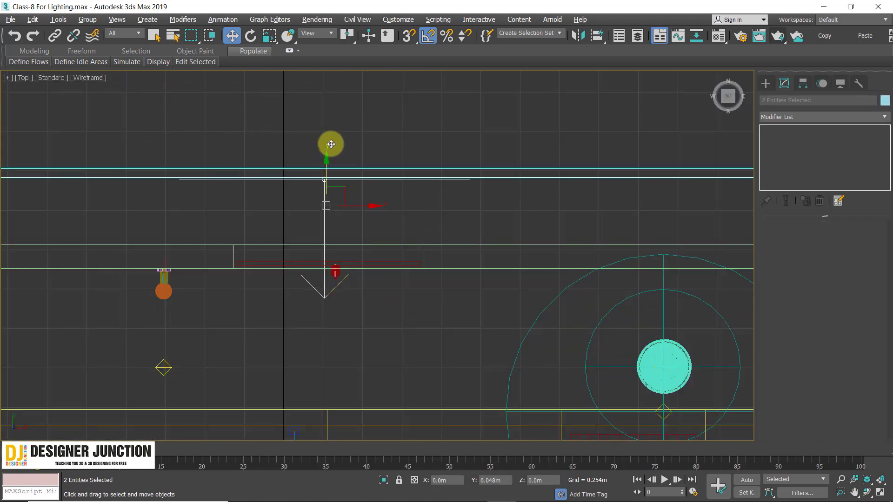
pyautogui.moveTo(422, 191); pyautogui.dragTo(422, 192)
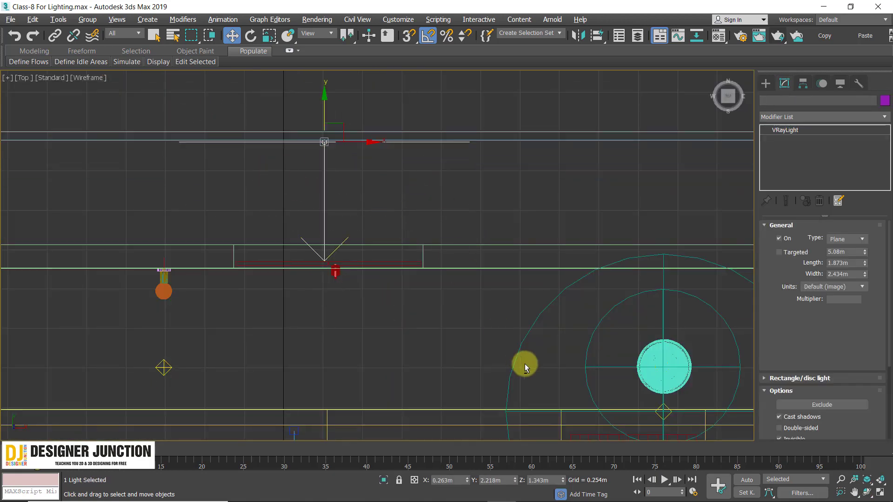
pyautogui.hotkey('alt', 'w')
pyautogui.hotkey('alt', 'w')
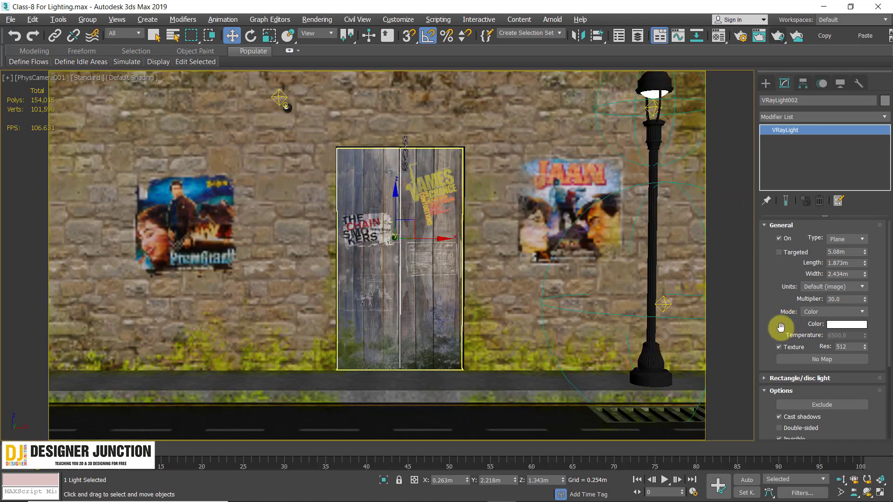
pyautogui.moveTo(846, 416); pyautogui.dragTo(845, 310)
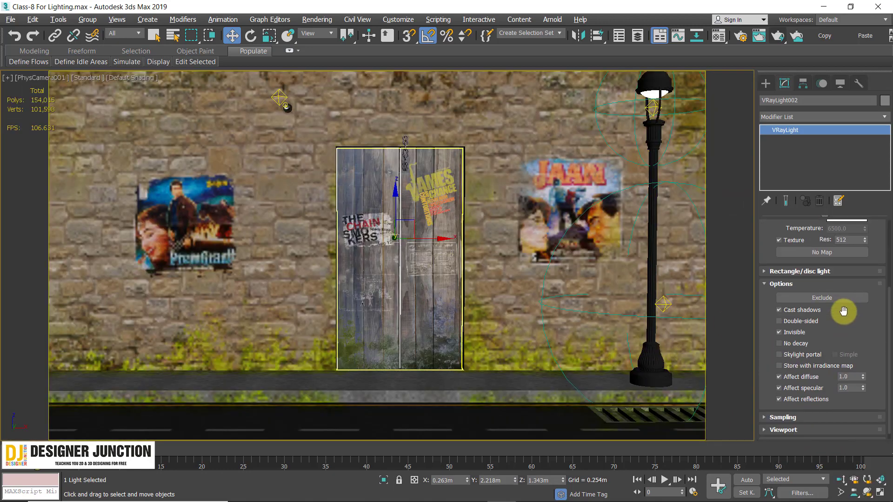
pyautogui.click(791, 332)
# Step: Render the camera view, set VRayLight002 back to Invisible, and start a fresh render
pyautogui.hotkey('shift', 'q')
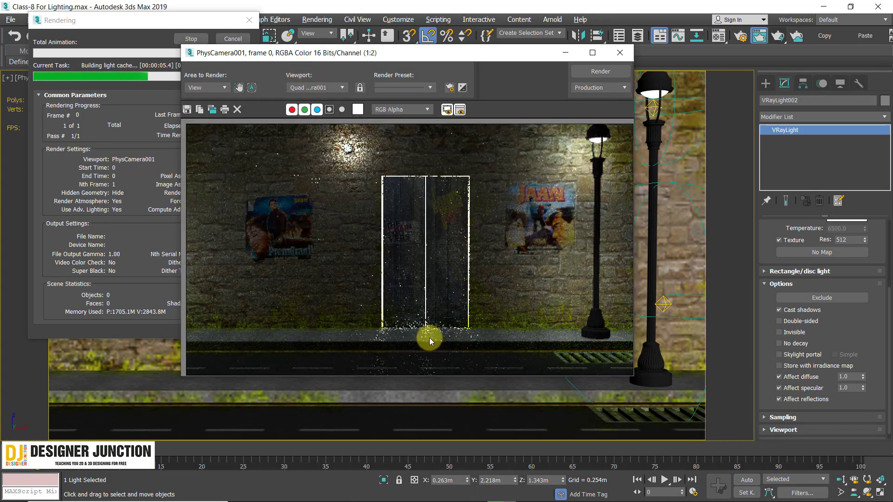
pyautogui.click(779, 332)
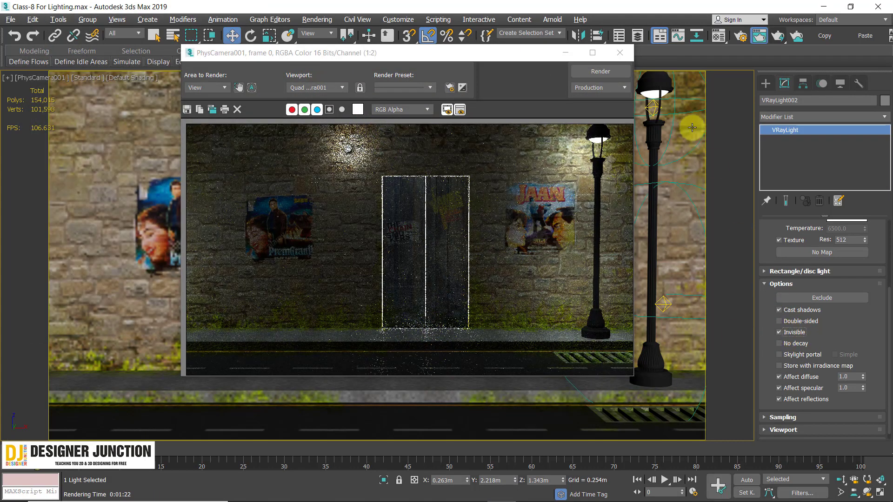
pyautogui.click(600, 72)
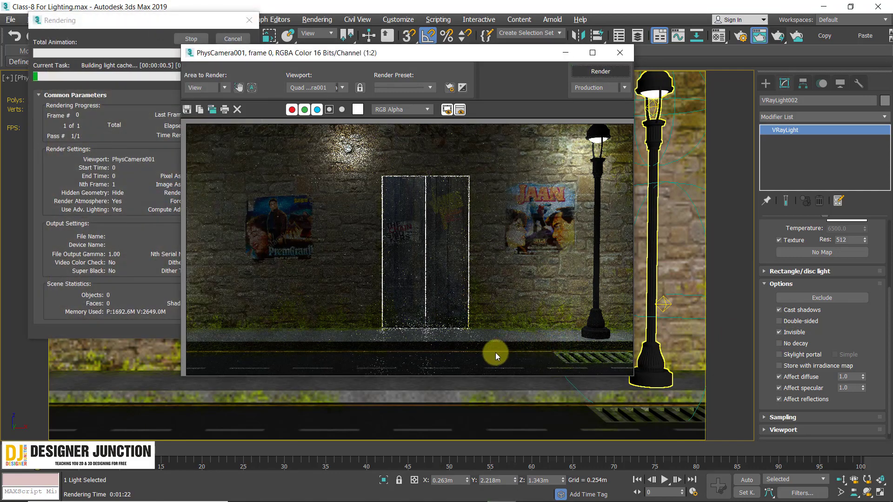
pyautogui.scroll(1, 465, 237)
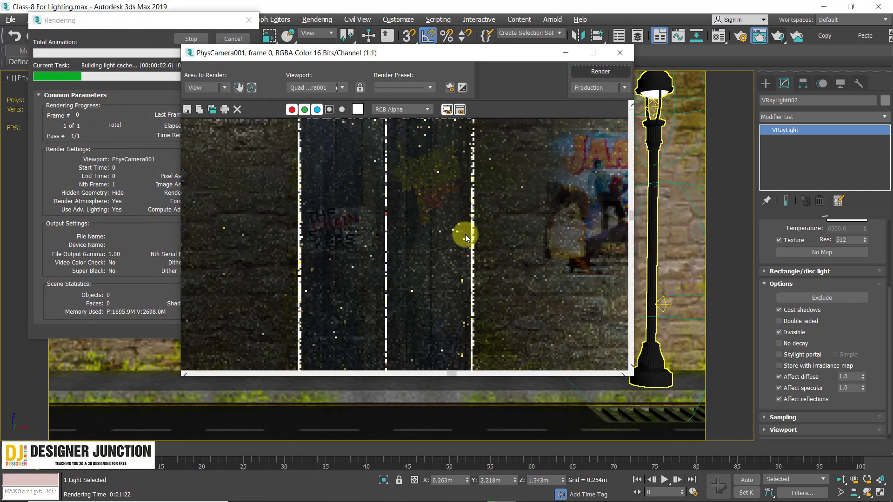
pyautogui.scroll(-1, 465, 238)
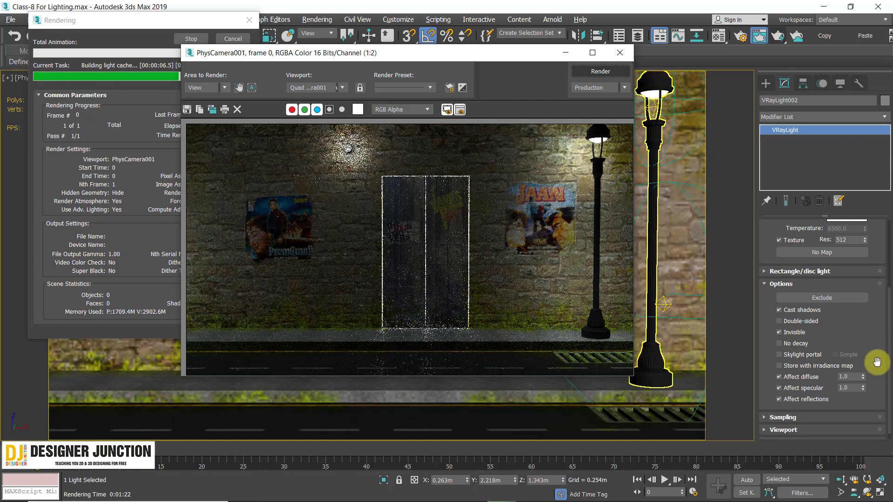
pyautogui.scroll(1, 459, 177)
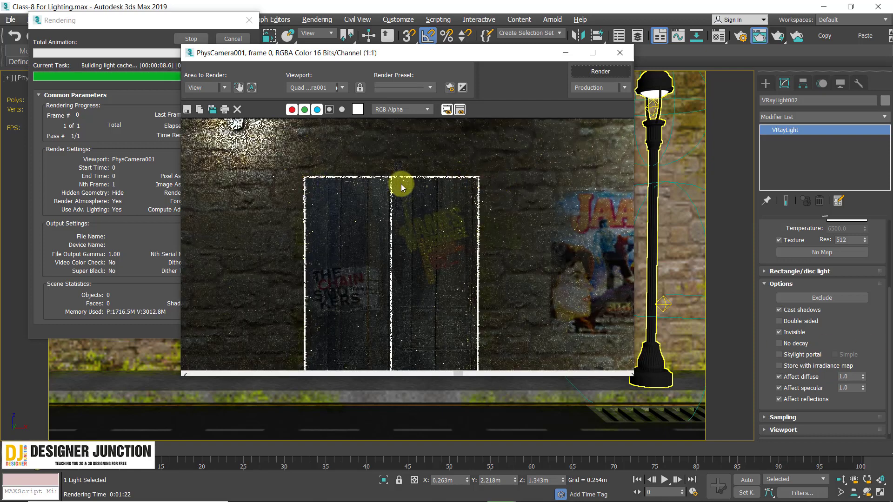
pyautogui.scroll(-1, 553, 219)
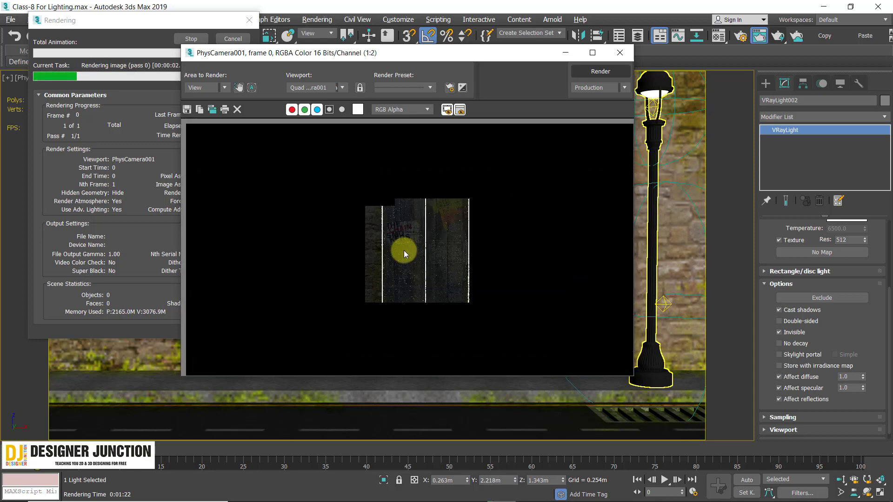
pyautogui.scroll(1, 403, 251)
pyautogui.scroll(-1, 403, 250)
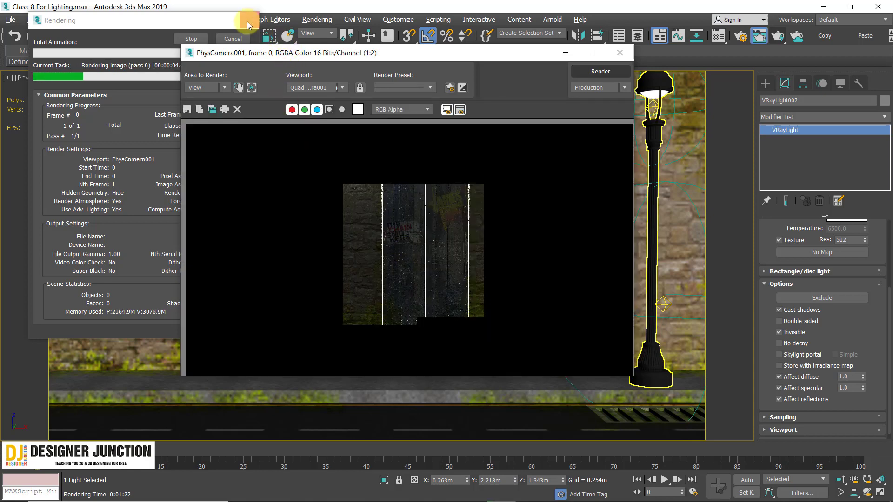
# Step: Lower VRayLight002's multiplier to 2.0 and re-render the camera view
pyautogui.moveTo(860, 323); pyautogui.dragTo(851, 429)
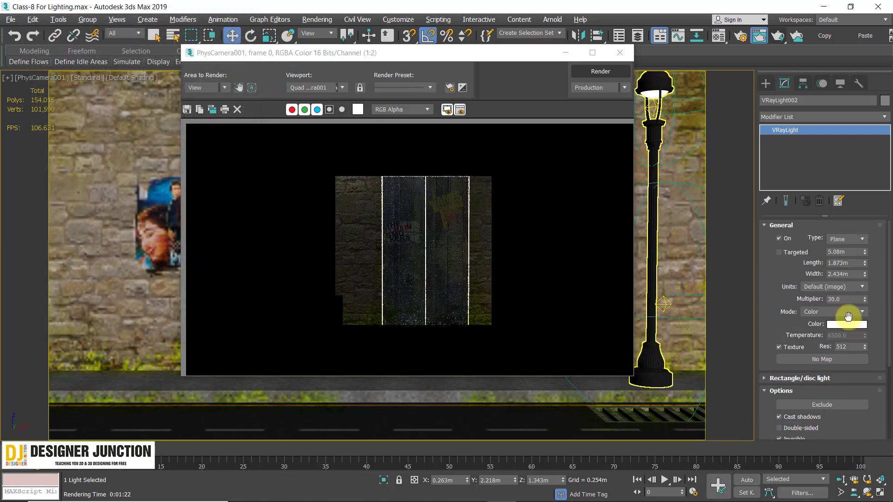
pyautogui.doubleClick(846, 299)
pyautogui.write('2')
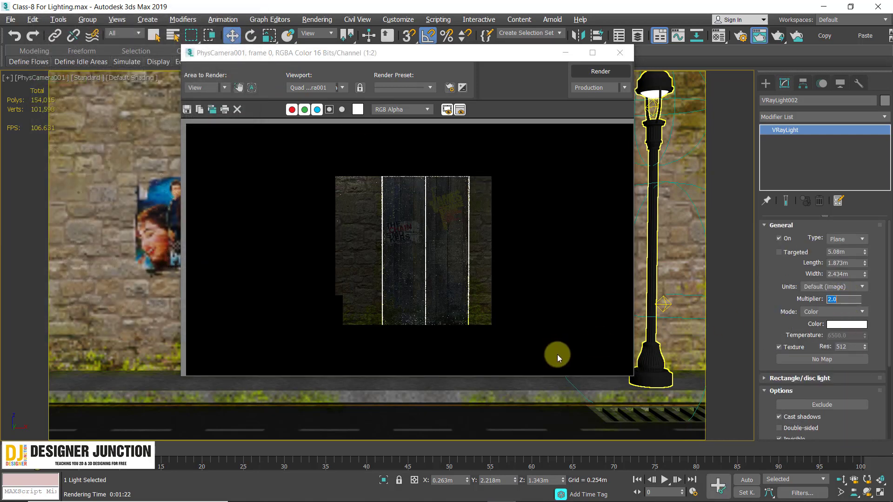
pyautogui.press('Return')
pyautogui.click(594, 71)
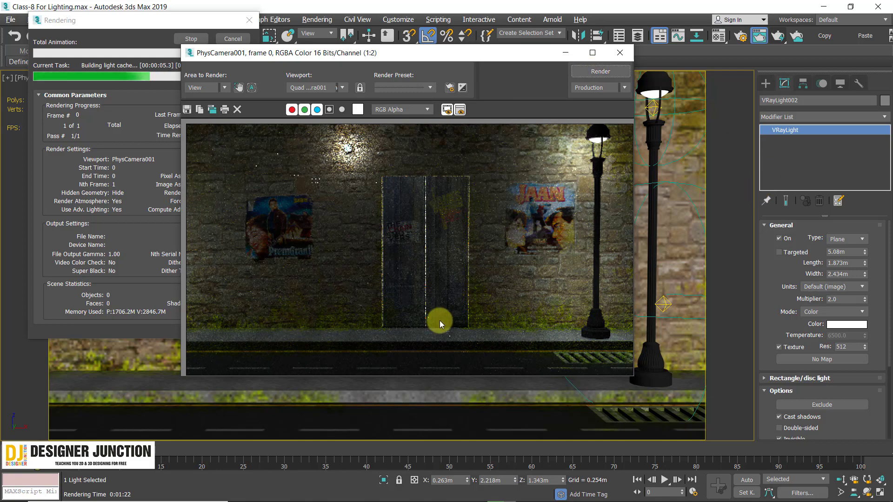
# Step: Zoom around the test render, then close the frame buffer and Rendering dialog
pyautogui.scroll(1, 436, 321)
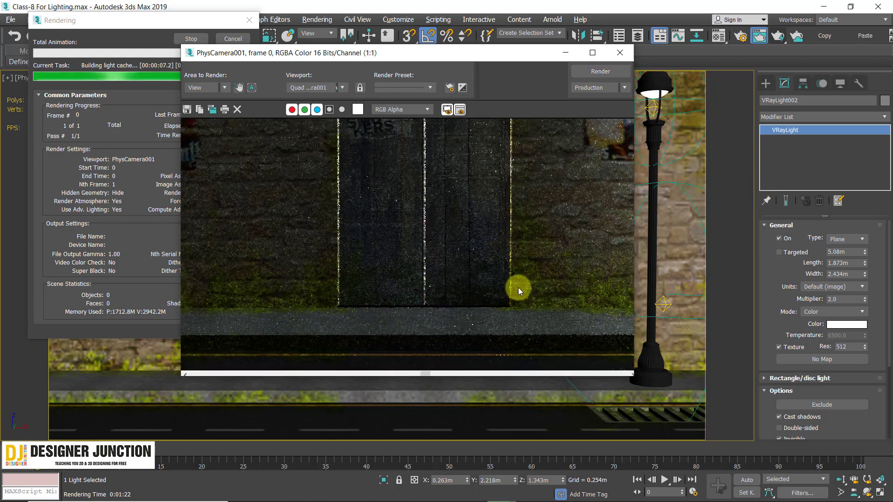
pyautogui.scroll(1, 518, 288)
pyautogui.scroll(-1, 519, 288)
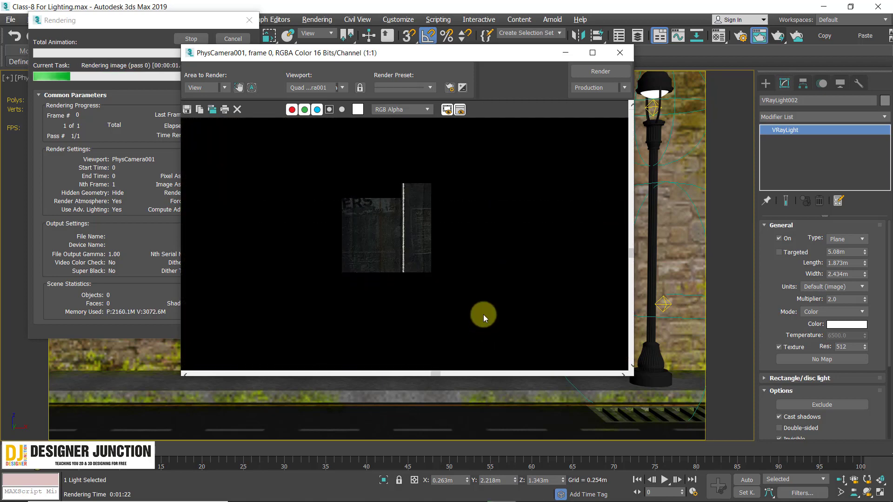
pyautogui.scroll(-1, 356, 292)
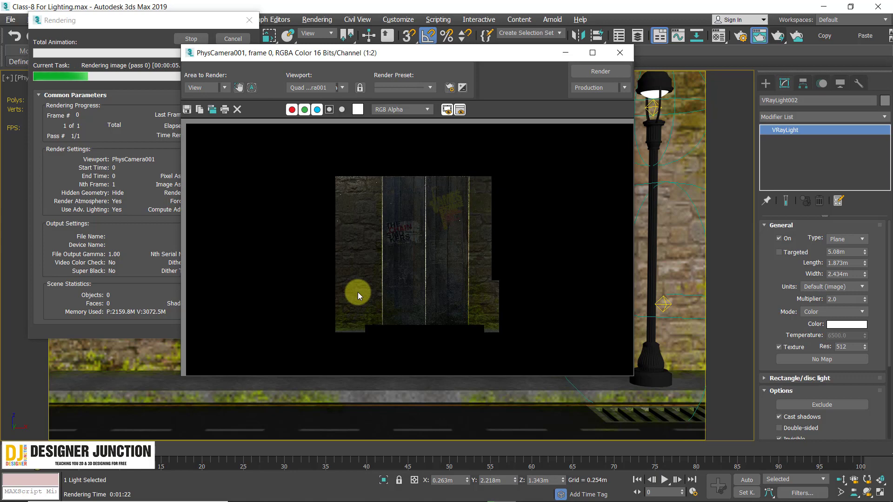
pyautogui.scroll(1, 363, 299)
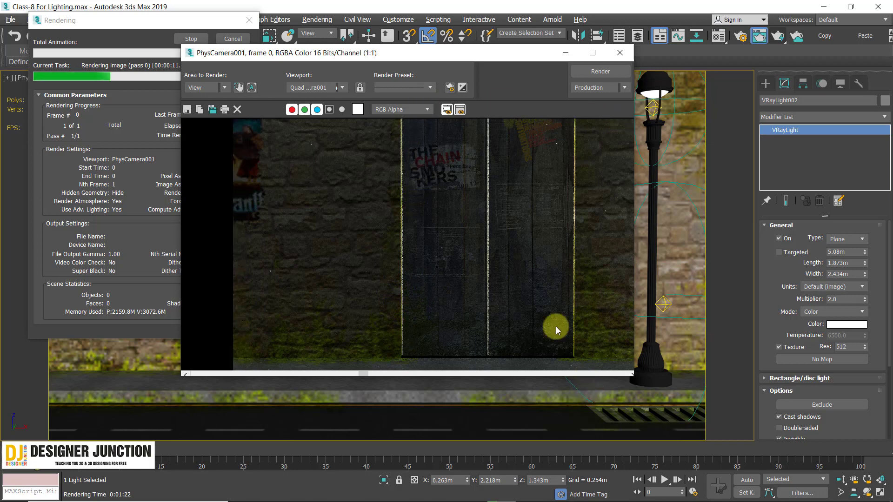
pyautogui.scroll(-1, 494, 315)
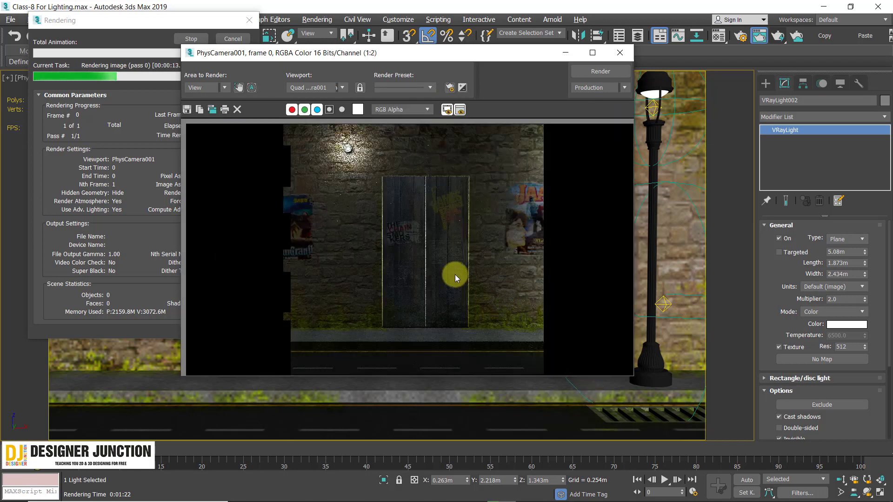
pyautogui.scroll(1, 516, 149)
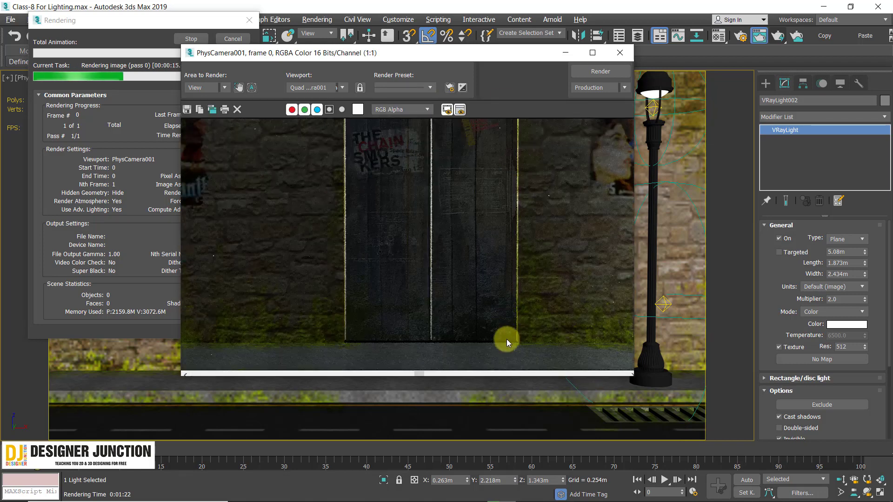
pyautogui.scroll(1, 431, 345)
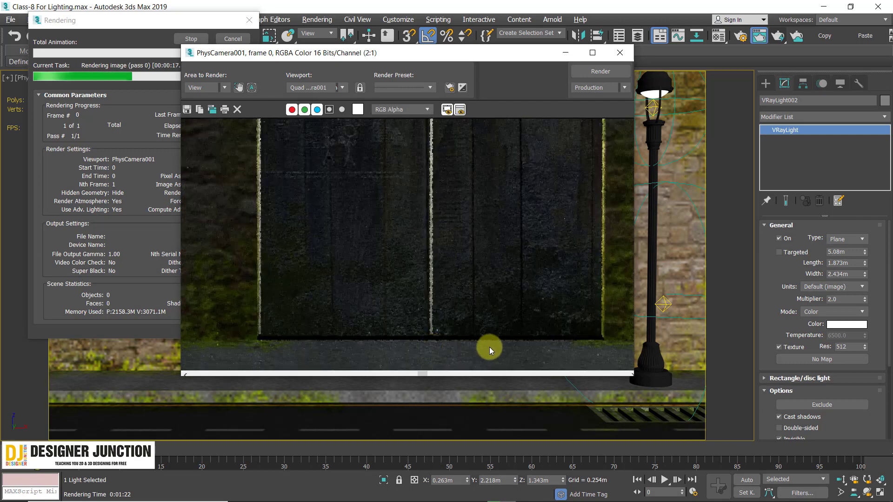
pyautogui.scroll(-1, 488, 347)
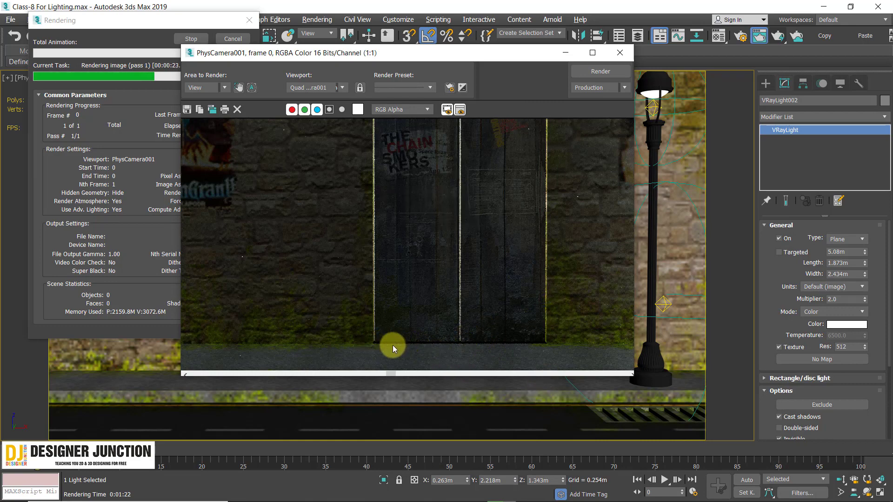
pyautogui.click(620, 53)
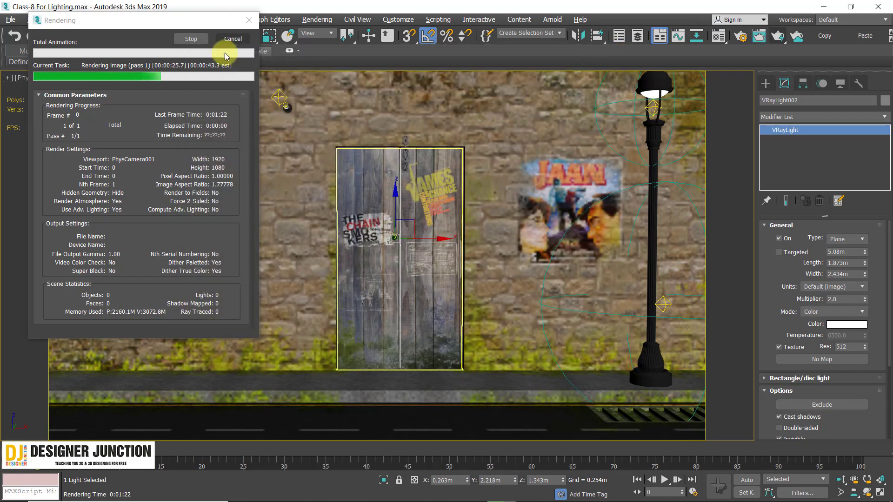
pyautogui.click(245, 21)
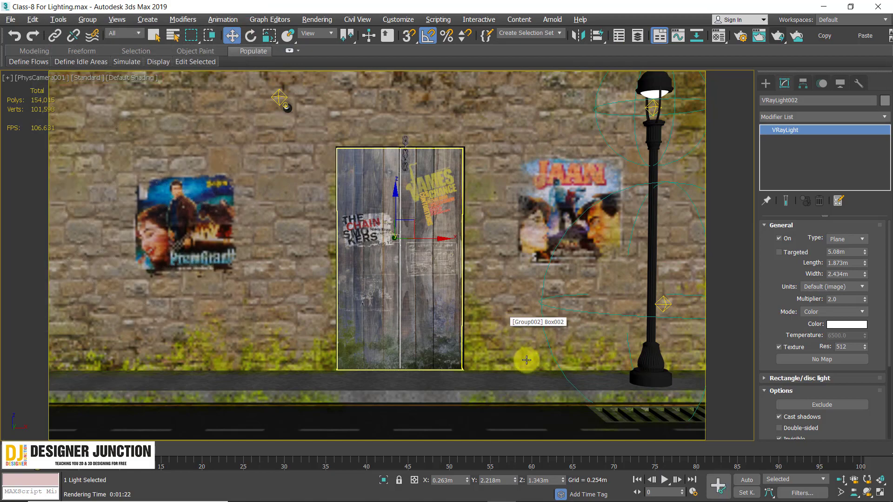
# Step: Select the wall-and-road Group002 and open it with Group > Open
pyautogui.hotkey('alt', 'w')
pyautogui.scroll(3, 275, 385)
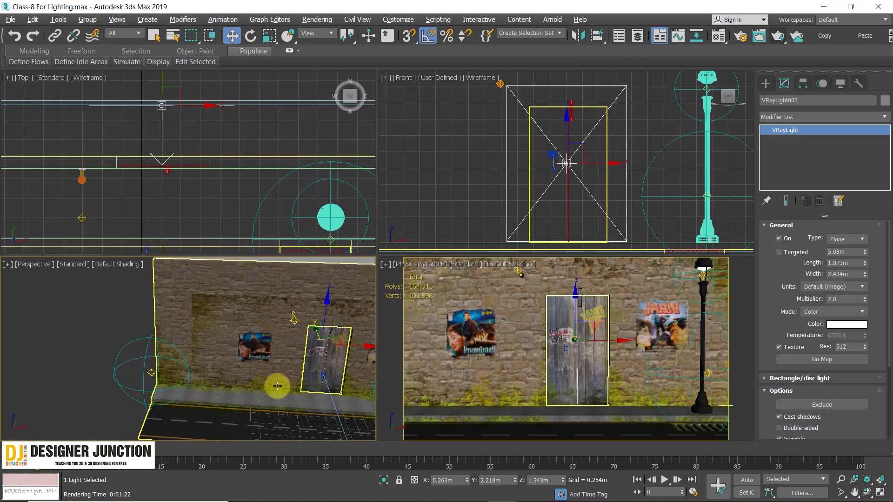
pyautogui.hotkey('alt', 'w')
pyautogui.scroll(-5, 282, 382)
pyautogui.scroll(-5, 343, 349)
pyautogui.keyDown('alt'); pyautogui.moveTo(269, 329); pyautogui.dragTo(333, 289, button='middle'); pyautogui.keyUp('alt')
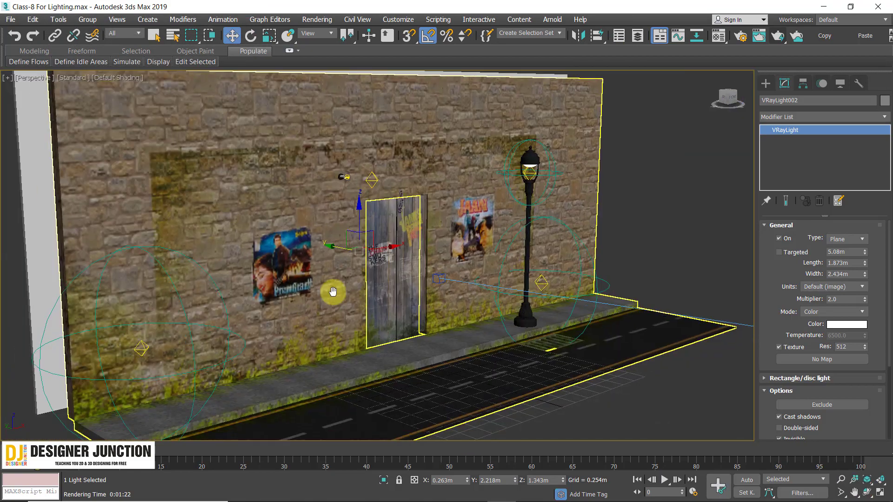
pyautogui.click(355, 333)
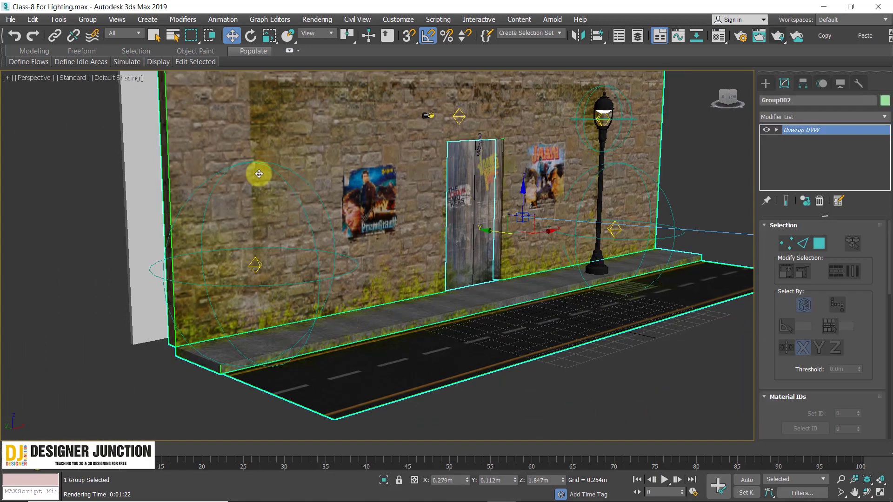
pyautogui.click(87, 19)
pyautogui.click(96, 65)
pyautogui.click(524, 328)
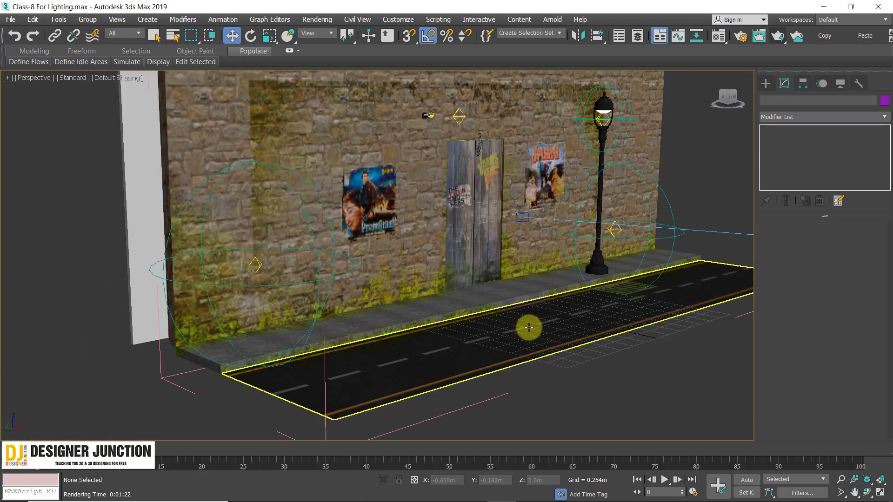
# Step: Shift-drag the sidewalk Box001 to clone it as Box006
pyautogui.click(423, 319)
pyautogui.keyDown('alt'); pyautogui.moveTo(335, 301); pyautogui.dragTo(376, 300, button='middle'); pyautogui.keyUp('alt')
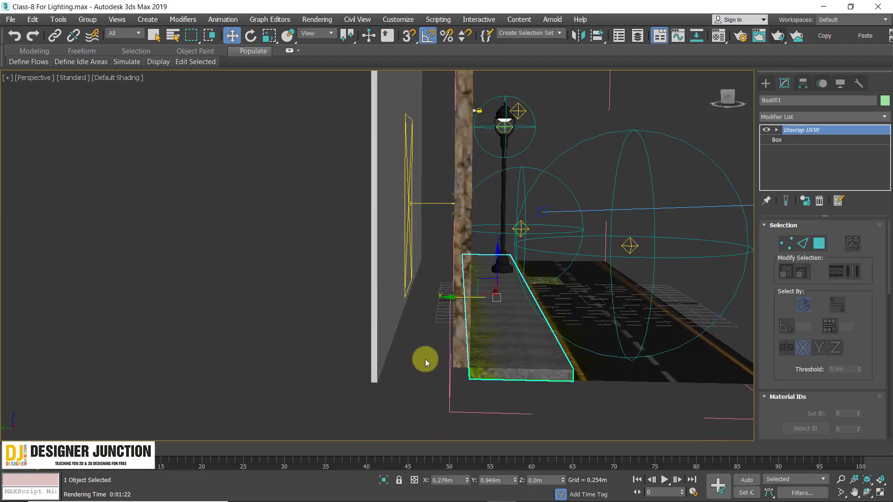
pyautogui.moveTo(454, 297)
pyautogui.mouseDown()
pyautogui.moveTo(424, 298)
pyautogui.moveTo(396, 316)
pyautogui.moveTo(419, 329)
pyautogui.mouseUp()
pyautogui.click(459, 303)
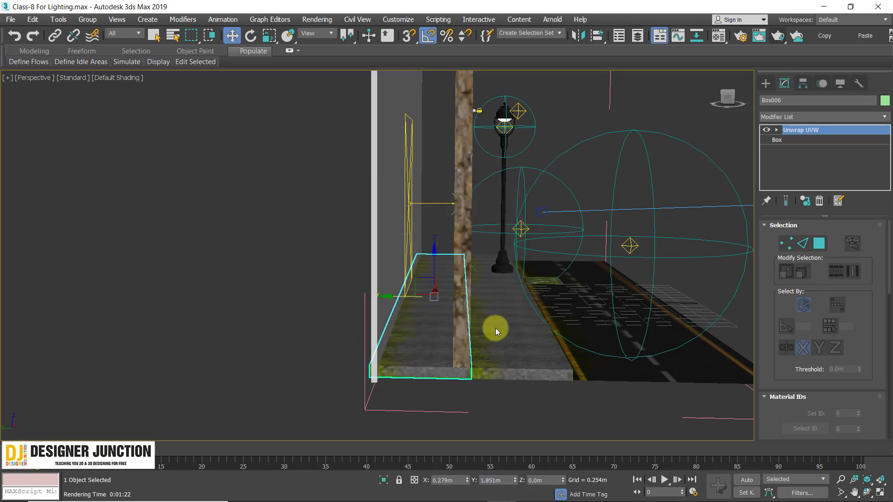
# Step: Nudge the cloned Box006 slightly sideways in the Left view
pyautogui.hotkey('alt', 'w')
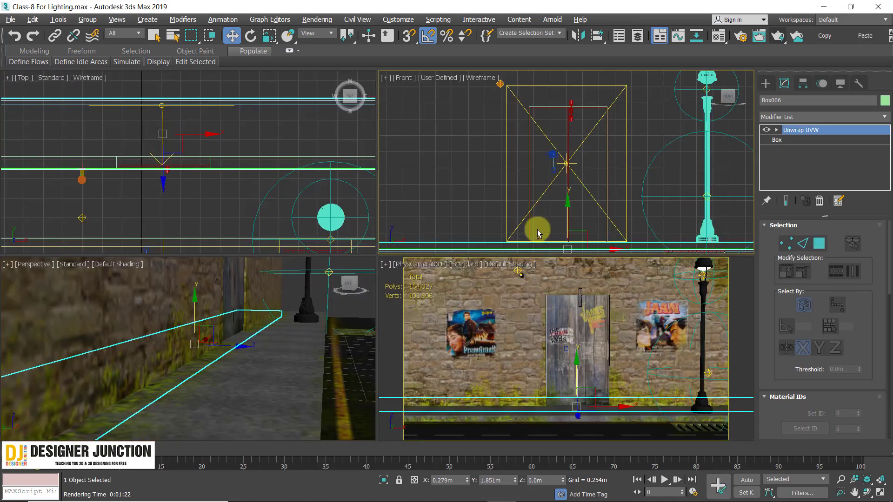
pyautogui.hotkey('alt', 'w')
pyautogui.rightClick(607, 193)
pyautogui.press('Escape')
pyautogui.hotkey('alt', 'w')
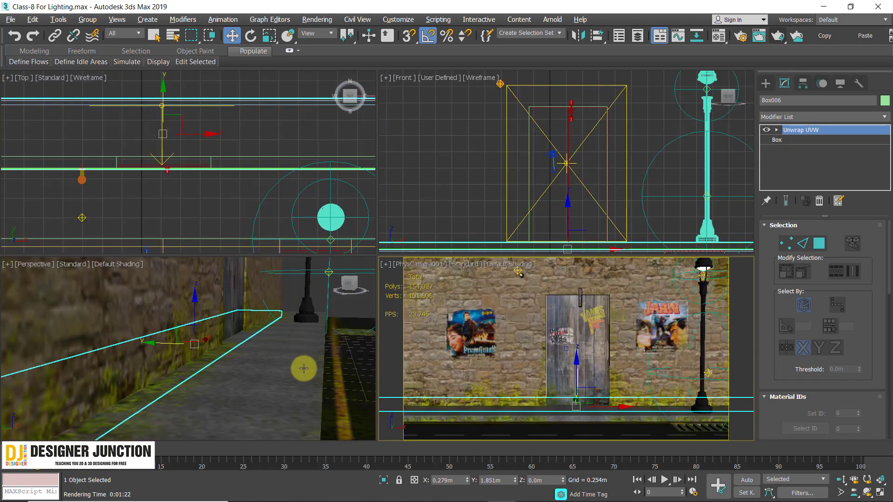
pyautogui.hotkey('alt', 'w')
pyautogui.moveTo(387, 350)
pyautogui.keyDown('alt'); pyautogui.mouseDown(button='middle')
pyautogui.moveTo(435, 321)
pyautogui.moveTo(480, 313)
pyautogui.moveTo(379, 264)
pyautogui.mouseUp(button='middle'); pyautogui.keyUp('alt')
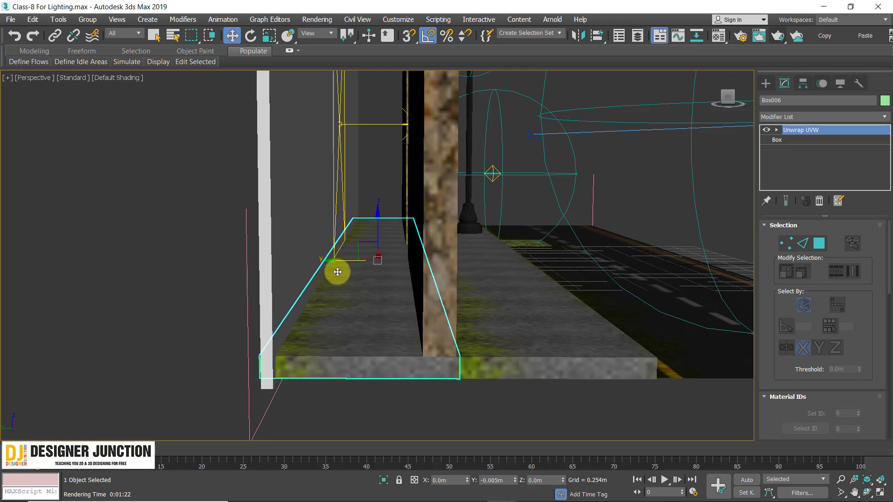
pyautogui.hotkey('alt', 'w')
pyautogui.hotkey('alt', 'w')
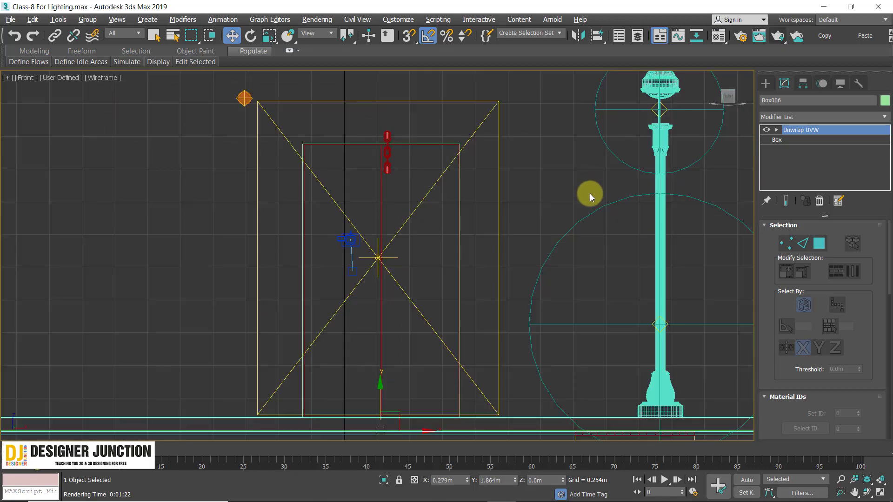
pyautogui.press('l')
pyautogui.press('z')
pyautogui.moveTo(307, 280); pyautogui.dragTo(258, 280, button='middle')
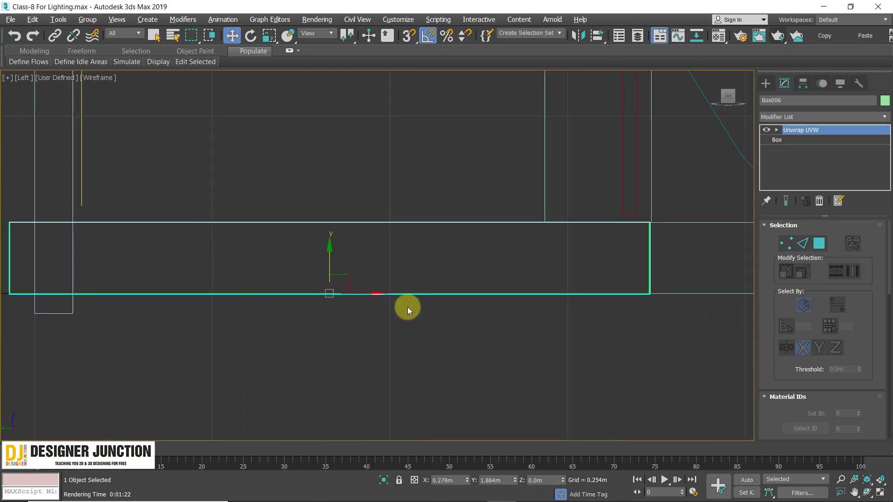
pyautogui.moveTo(377, 296); pyautogui.dragTo(370, 296)
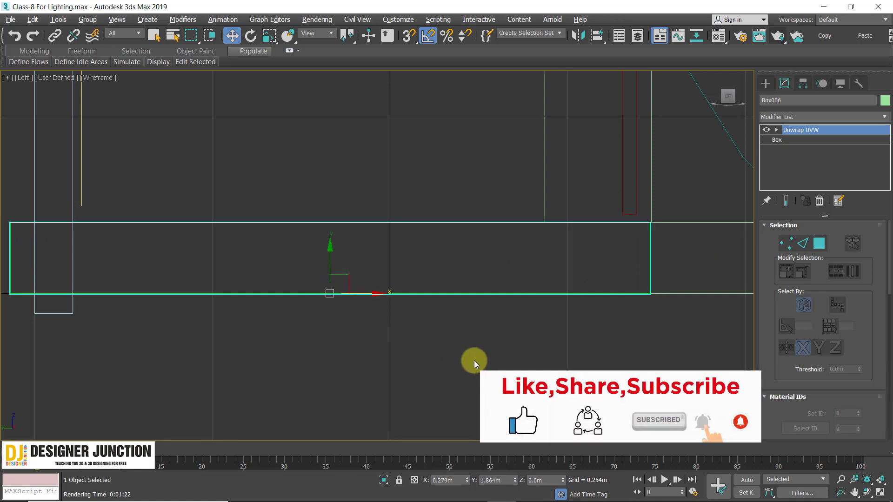
# Step: Reposition VRayLight002 above the door: right, slightly lower, then slightly left
pyautogui.click(482, 344)
pyautogui.scroll(-3, 482, 344)
pyautogui.click(470, 171)
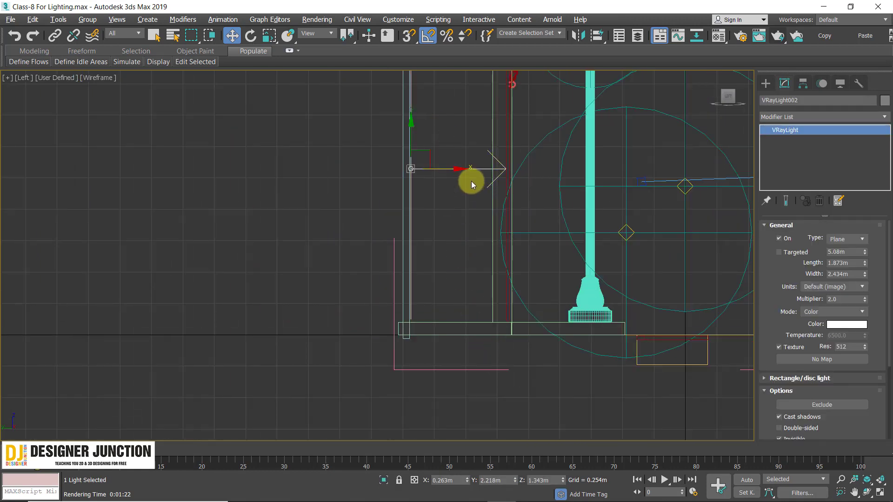
pyautogui.scroll(2, 471, 182)
pyautogui.moveTo(423, 166); pyautogui.dragTo(434, 165)
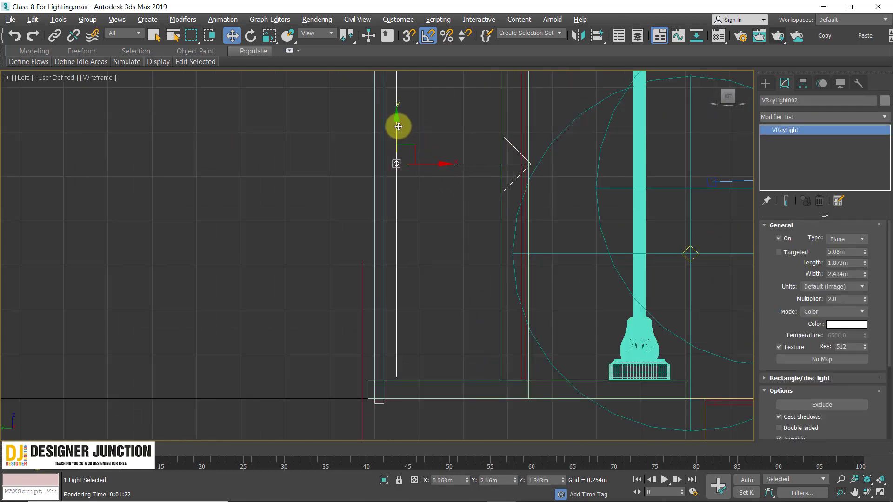
pyautogui.moveTo(397, 127); pyautogui.dragTo(401, 133)
pyautogui.click(576, 322)
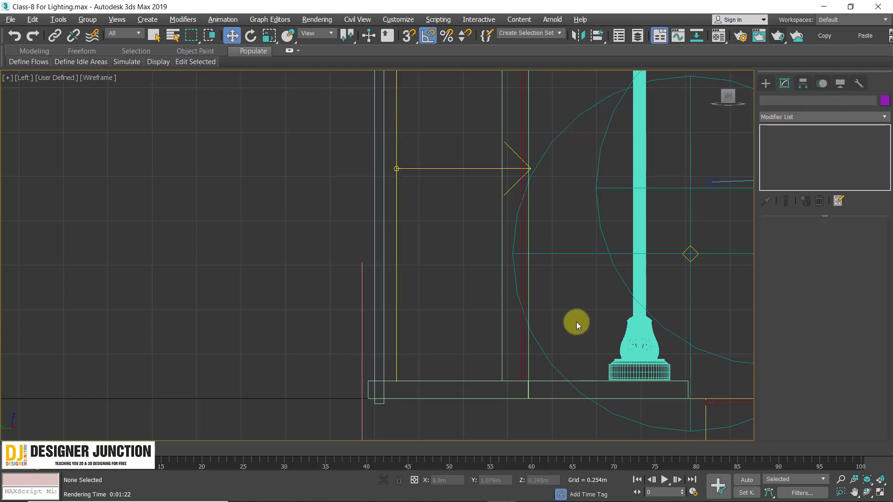
pyautogui.click(396, 246)
pyautogui.click(326, 209)
pyautogui.click(441, 168)
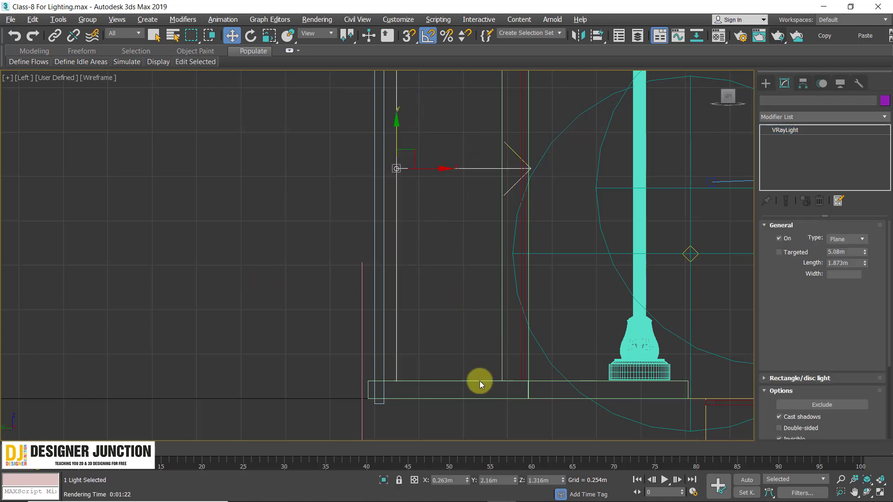
pyautogui.moveTo(440, 167); pyautogui.dragTo(433, 189)
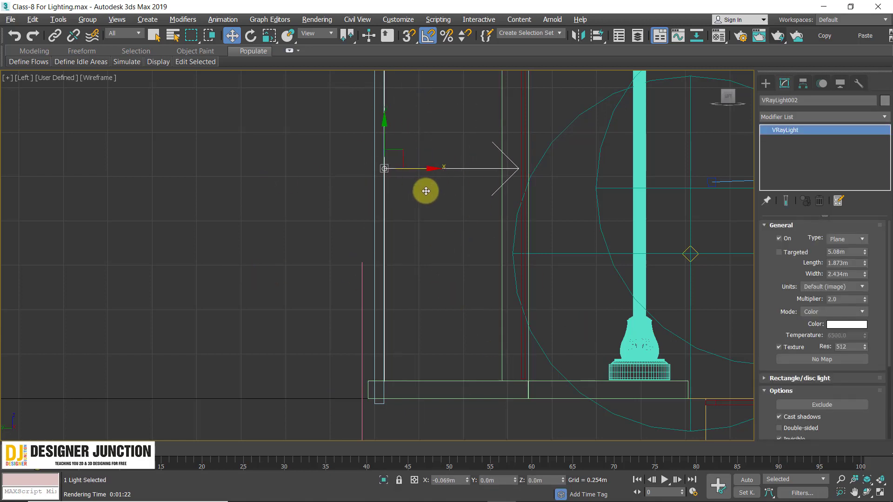
pyautogui.click(94, 300)
# Step: Apply the grey 07 - Default material to the Box006 slab from the Material Editor
pyautogui.click(436, 346)
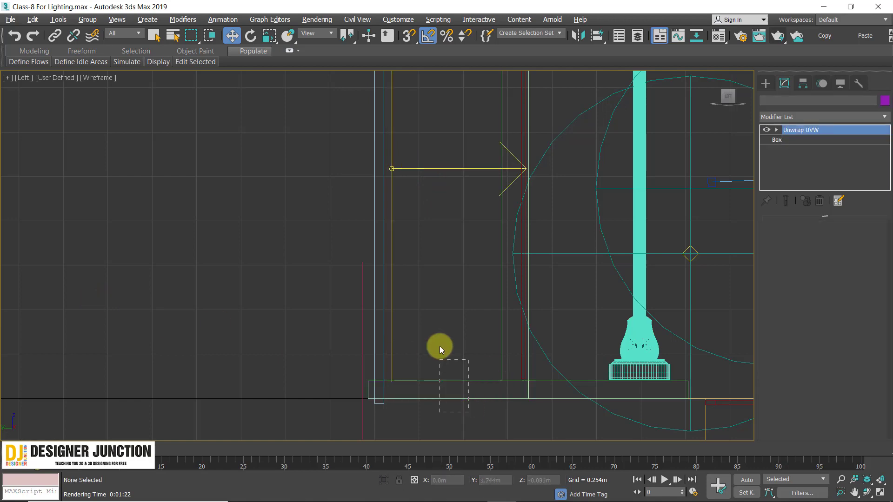
pyautogui.hotkey('alt', 'w')
pyautogui.hotkey('alt', 'w')
pyautogui.hotkey('alt', 'w')
pyautogui.rightClick(219, 381)
pyautogui.hotkey('alt', 'w')
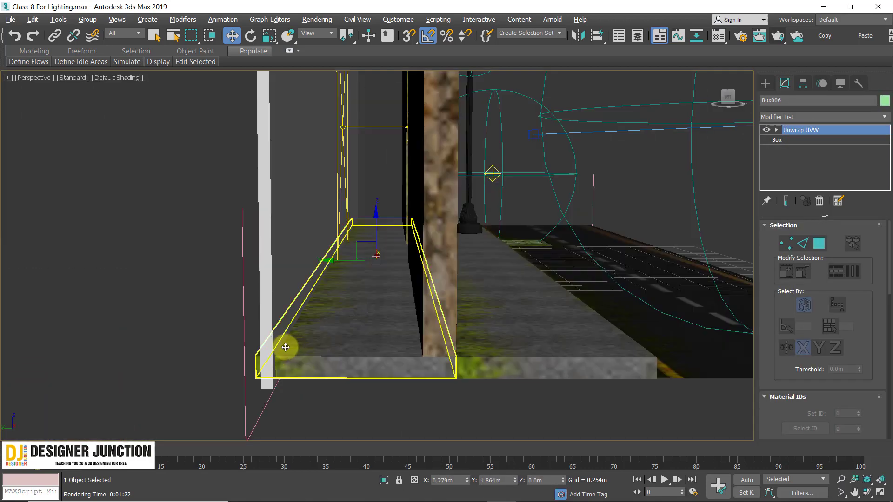
pyautogui.scroll(-3, 286, 342)
pyautogui.moveTo(289, 339)
pyautogui.keyDown('alt'); pyautogui.mouseDown(button='middle')
pyautogui.moveTo(151, 303)
pyautogui.moveTo(313, 335)
pyautogui.mouseUp(button='middle'); pyautogui.keyUp('alt')
pyautogui.click(150, 303)
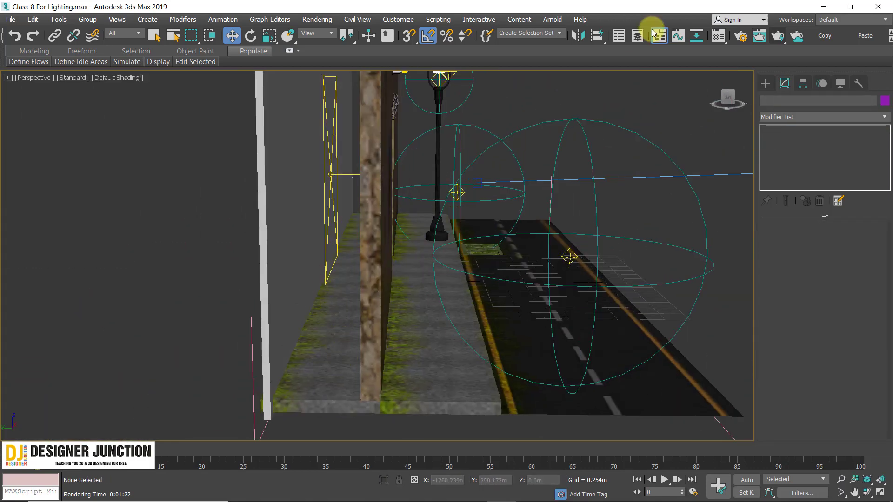
pyautogui.click(720, 38)
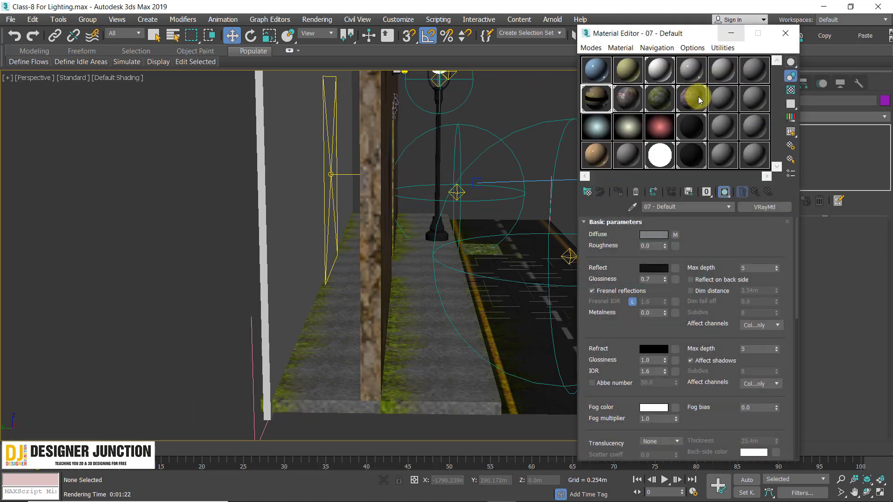
pyautogui.moveTo(360, 358); pyautogui.dragTo(360, 357)
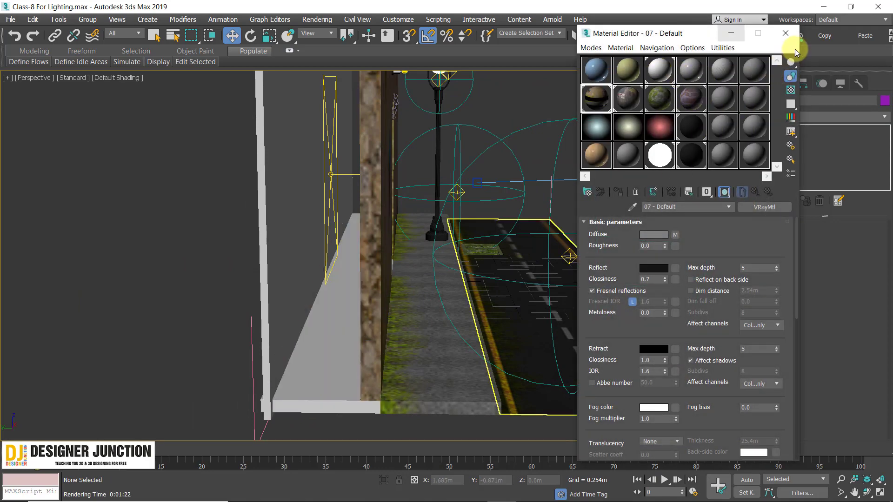
pyautogui.click(786, 33)
# Step: Activate the PhysCamera001 view and render it
pyautogui.hotkey('alt', 'w')
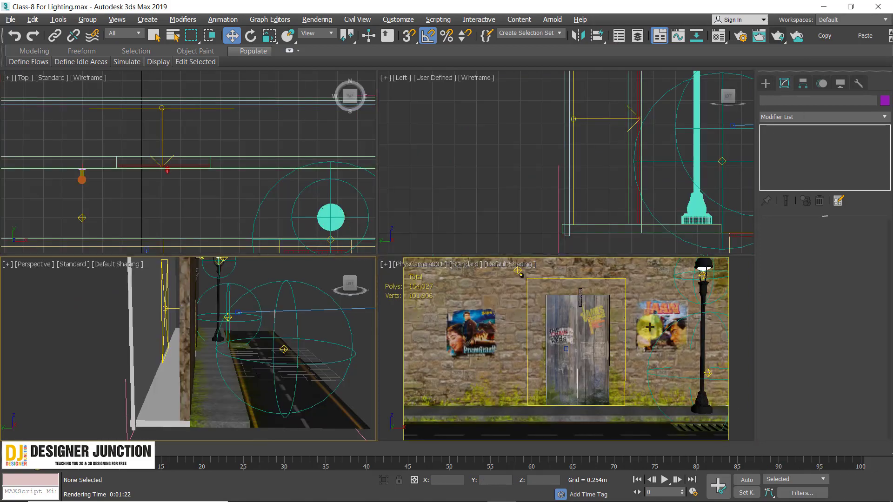
pyautogui.rightClick(638, 325)
pyautogui.hotkey('alt', 'w')
pyautogui.hotkey('shift', 'q')
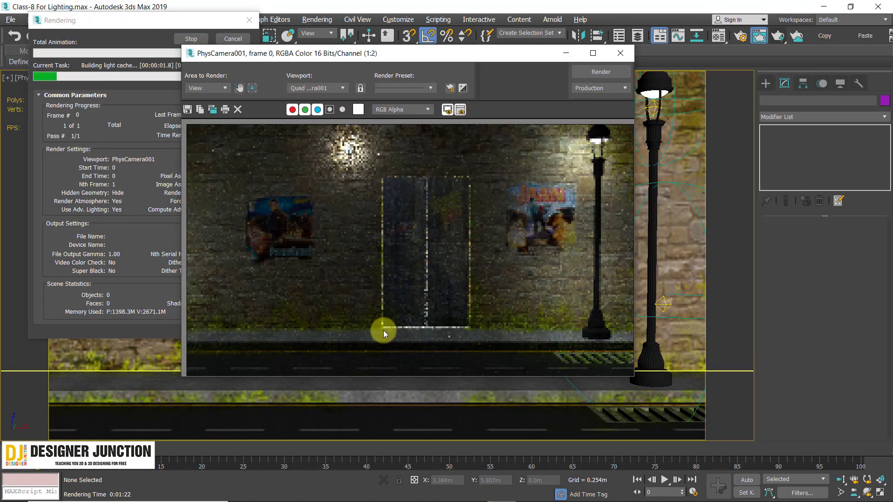
# Step: Maximize the frame window and zoom in and out to inspect the finished render
pyautogui.click(592, 52)
pyautogui.scroll(1, 521, 373)
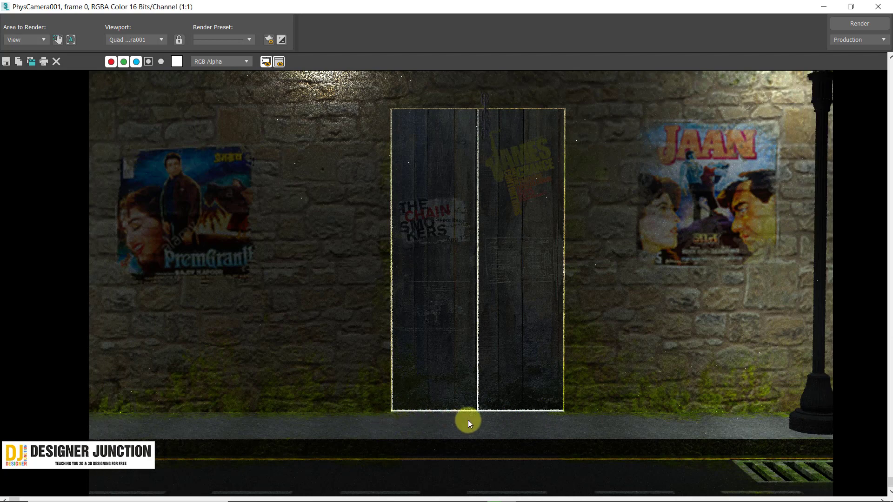
pyautogui.scroll(1, 572, 265)
pyautogui.scroll(-1, 571, 268)
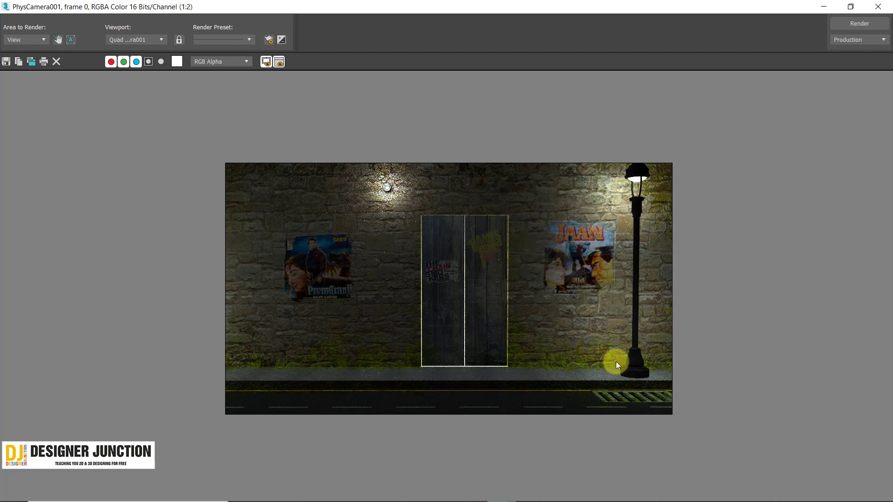
pyautogui.scroll(1, 616, 366)
pyautogui.scroll(-1, 588, 147)
pyautogui.scroll(1, 482, 242)
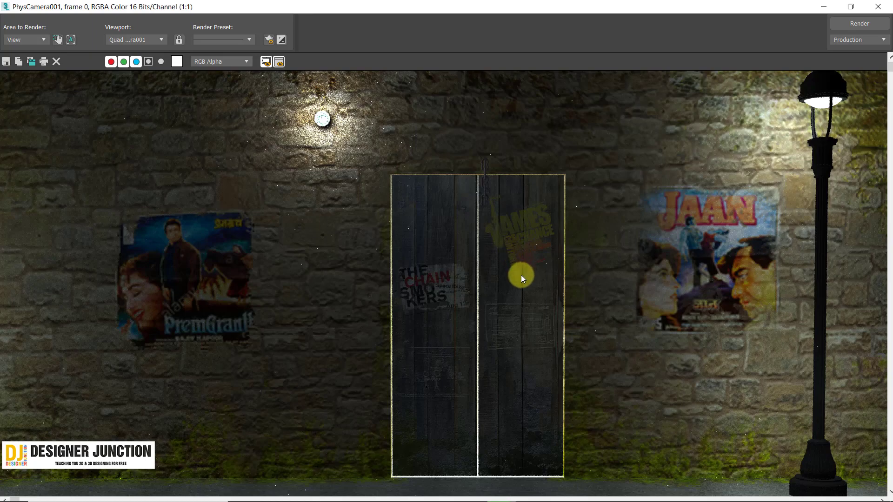
pyautogui.scroll(-1, 524, 275)
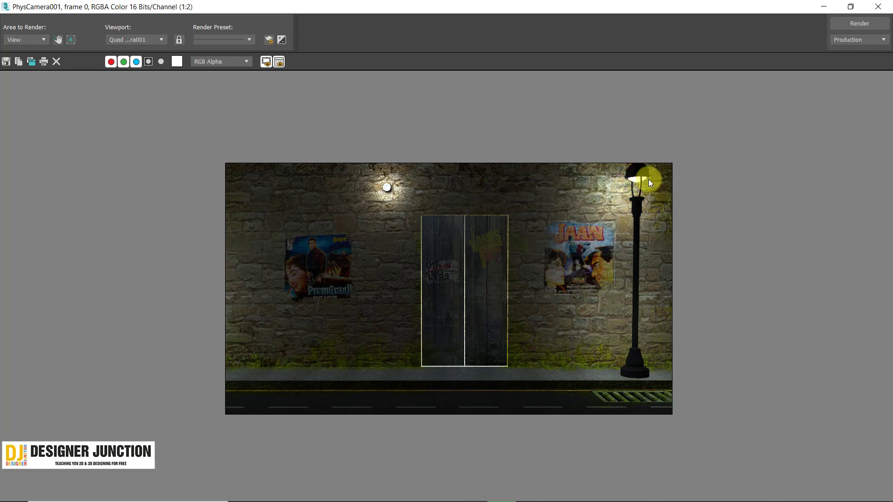
pyautogui.scroll(1, 648, 180)
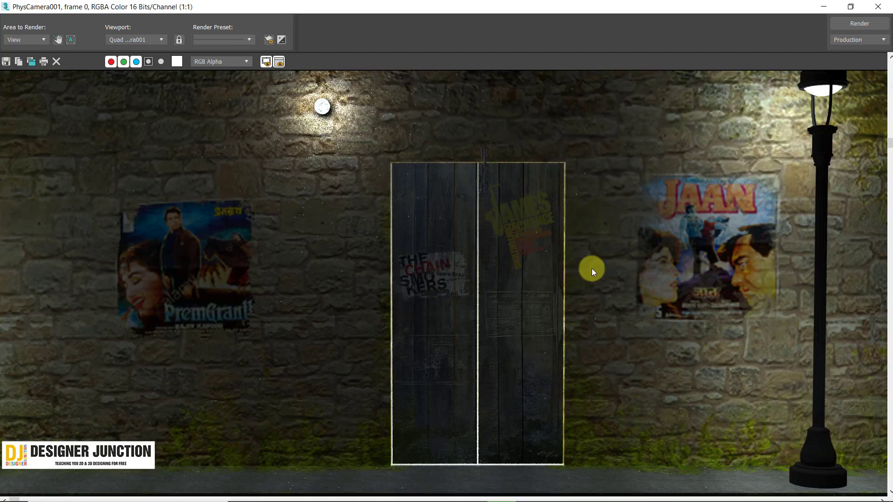
pyautogui.scroll(1, 592, 269)
pyautogui.scroll(-1, 582, 272)
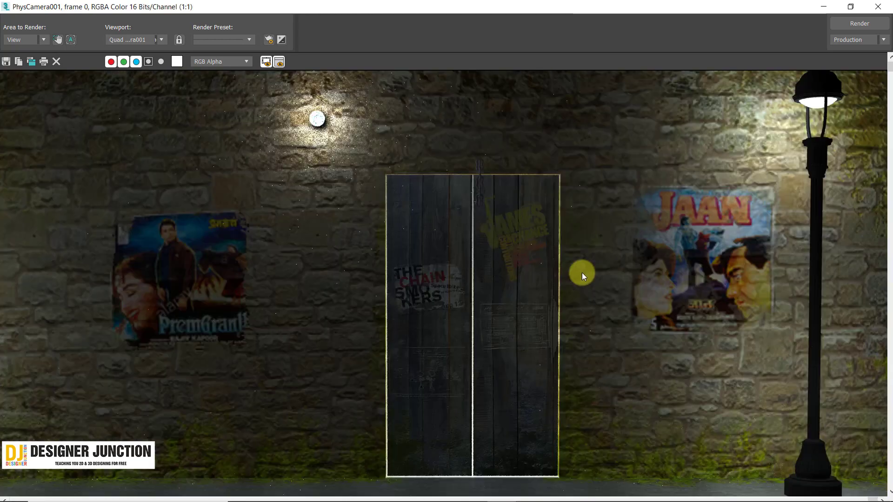
pyautogui.click(850, 12)
# Step: Reposition and resize the Rendered Frame Window, then re-render PhysCamera001
pyautogui.scroll(-2, 439, 227)
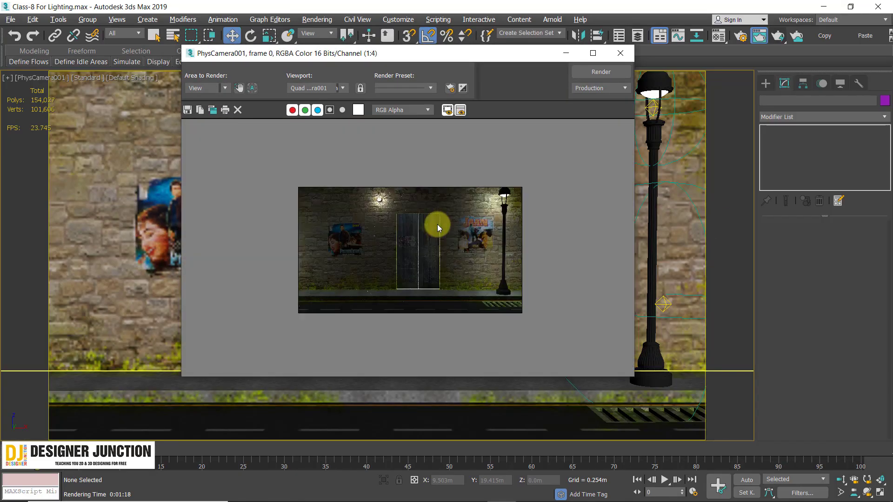
pyautogui.scroll(1, 437, 225)
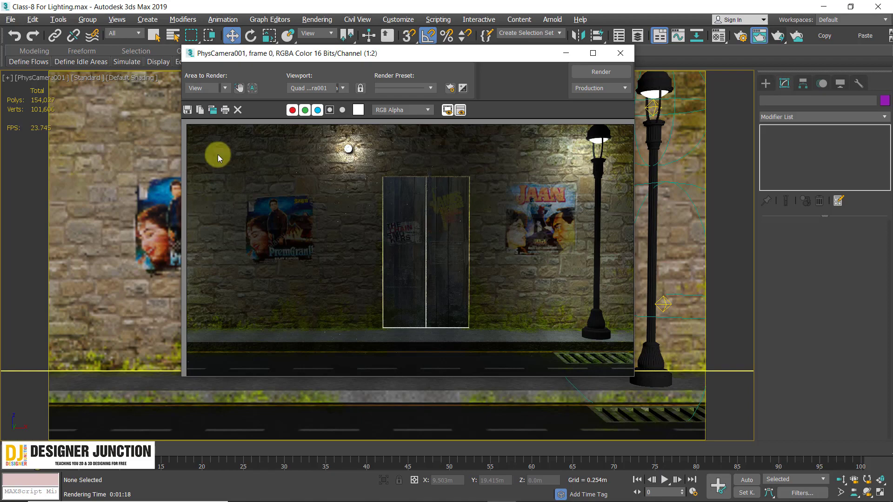
pyautogui.moveTo(199, 53); pyautogui.dragTo(278, 79)
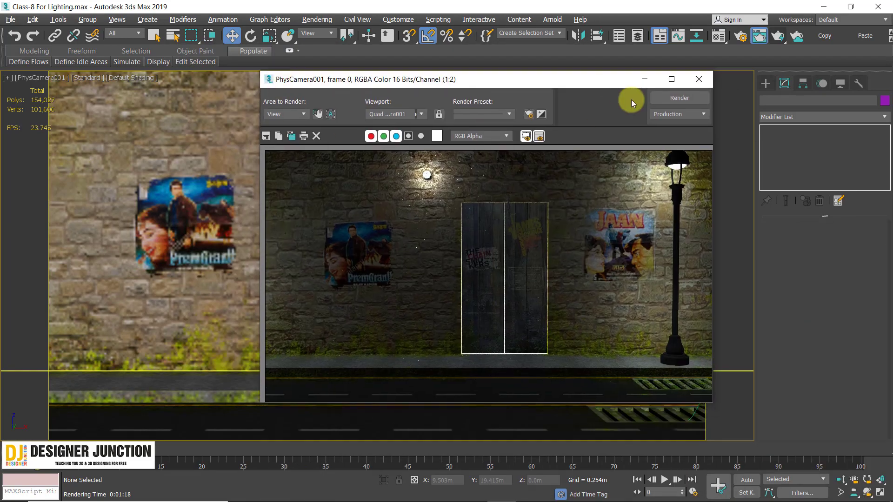
pyautogui.click(671, 79)
pyautogui.scroll(1, 689, 183)
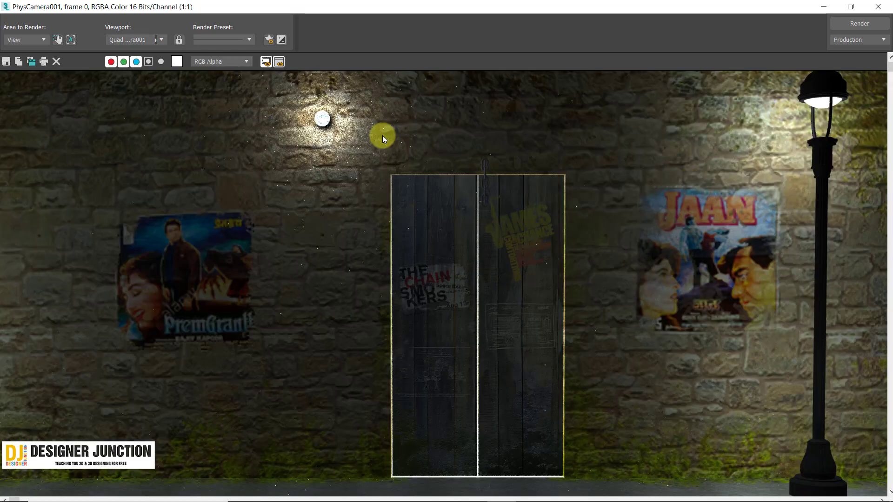
pyautogui.click(860, 23)
pyautogui.click(851, 7)
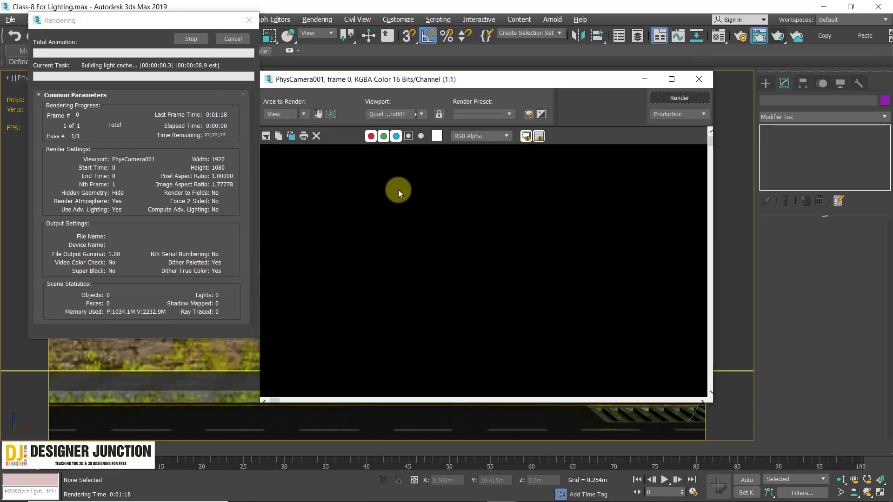
pyautogui.scroll(-1, 394, 186)
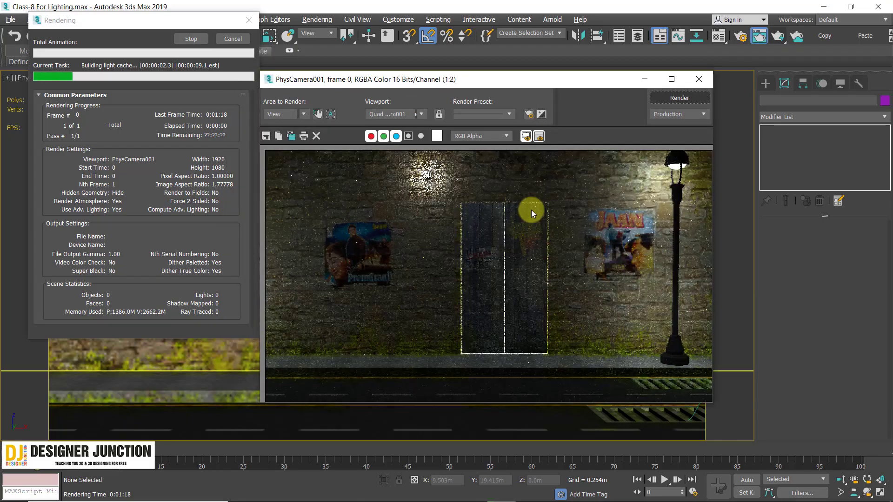